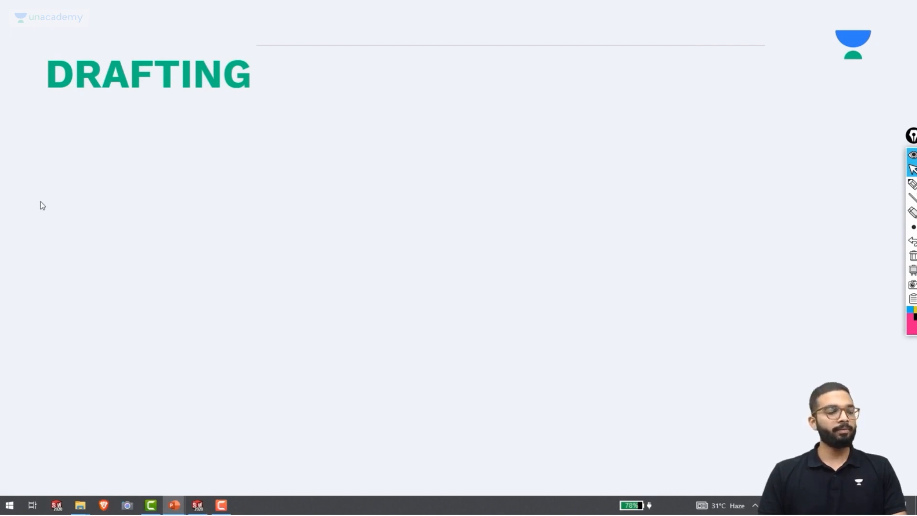
Draw a large freehand rectangle with the pen below the DRAFTING heading to represent a drawing sheet
key("ctrl+shift+3")
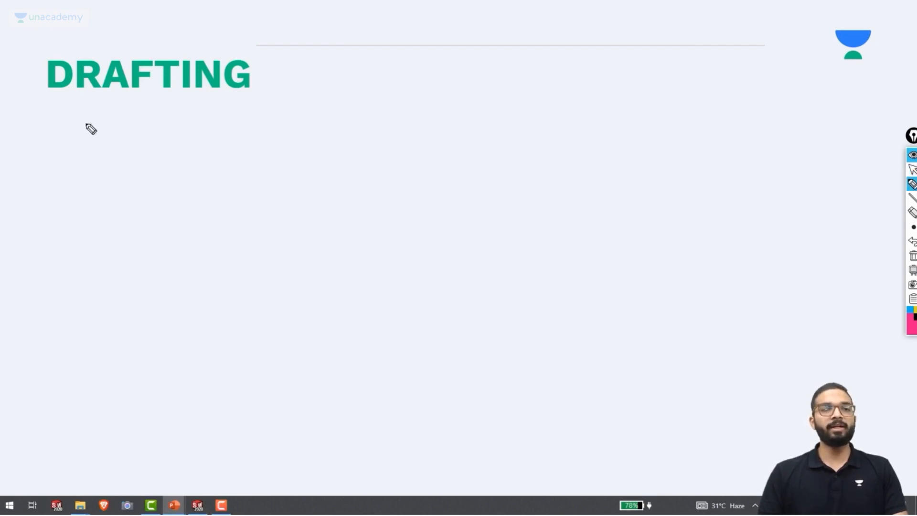
left_click_drag(90, 119, 89, 436)
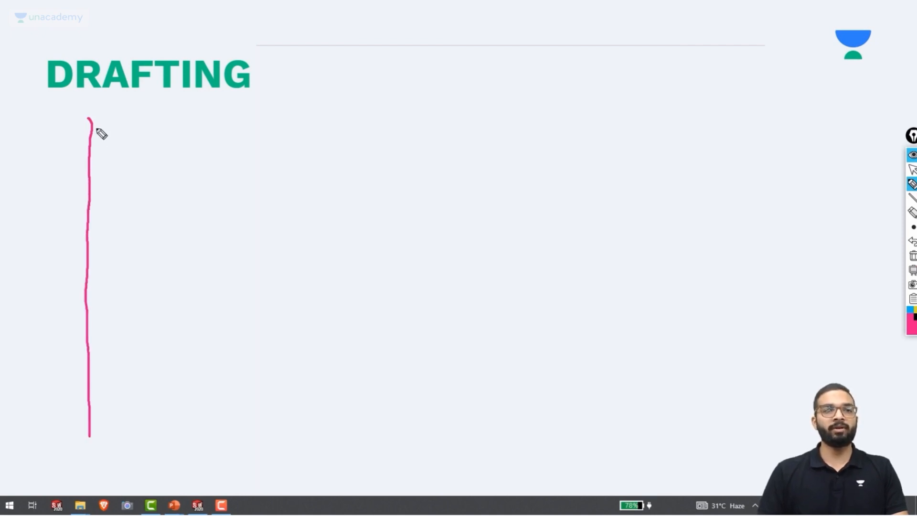
left_click_drag(90, 117, 373, 115)
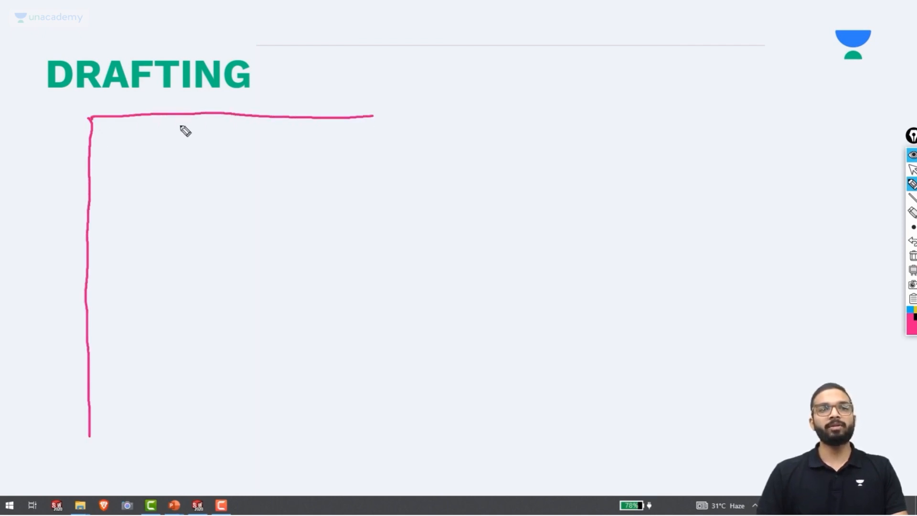
mouse_move(191, 113)
left_mouse_down()
mouse_move(416, 120)
mouse_move(421, 420)
left_mouse_up()
mouse_move(96, 435)
left_mouse_down()
mouse_move(193, 422)
mouse_move(337, 420)
left_mouse_up()
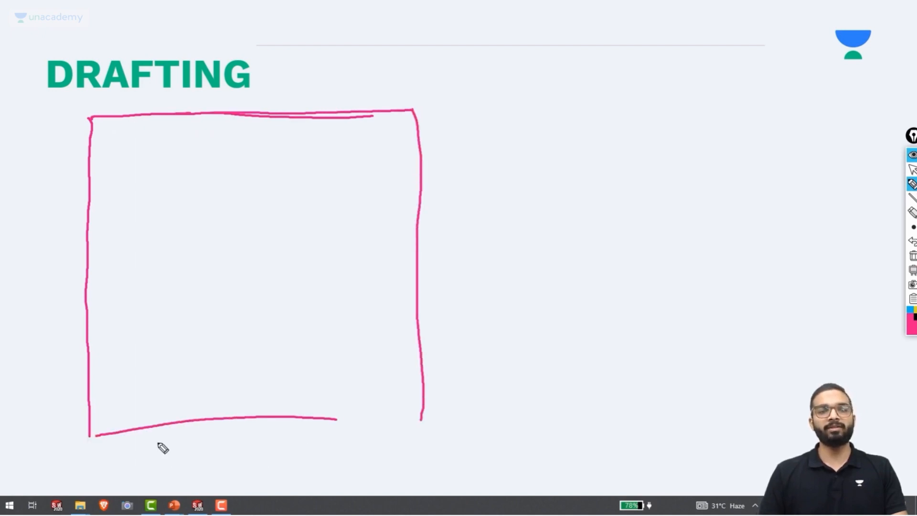
left_click_drag(123, 435, 440, 427)
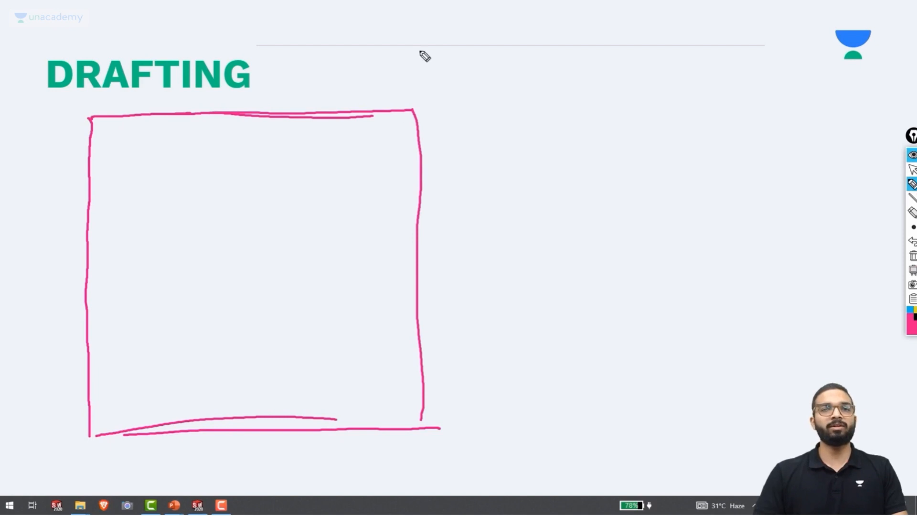
Handwrite the sheet sizes A3, A4, A2 and A1 in a row above the drawing sheet outline
mouse_move(385, 46)
left_mouse_down()
mouse_move(376, 76)
mouse_move(394, 71)
left_mouse_up()
left_click_drag(370, 64, 406, 62)
mouse_move(465, 34)
left_mouse_down()
mouse_move(457, 54)
mouse_move(476, 50)
left_mouse_up()
mouse_move(490, 29)
left_mouse_down()
mouse_move(508, 46)
mouse_move(496, 52)
left_mouse_up()
mouse_move(549, 30)
left_mouse_down()
mouse_move(540, 47)
mouse_move(556, 49)
left_mouse_up()
left_click_drag(574, 30, 595, 45)
mouse_move(619, 44)
left_mouse_down()
mouse_move(637, 46)
mouse_move(637, 34)
left_mouse_up()
left_click_drag(662, 20, 669, 53)
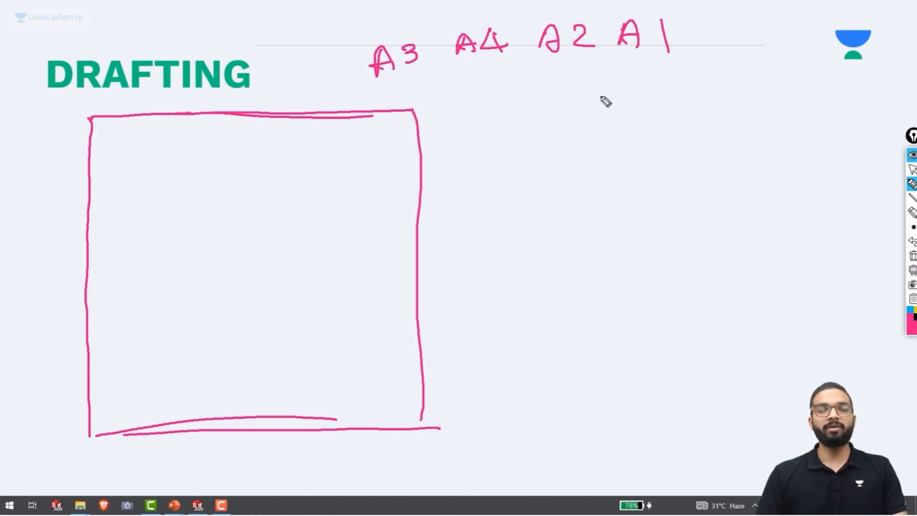
left_click_drag(662, 86, 665, 149)
mouse_move(659, 84)
left_mouse_down()
mouse_move(747, 81)
mouse_move(748, 135)
mouse_move(659, 160)
mouse_move(758, 139)
mouse_move(746, 80)
left_mouse_up()
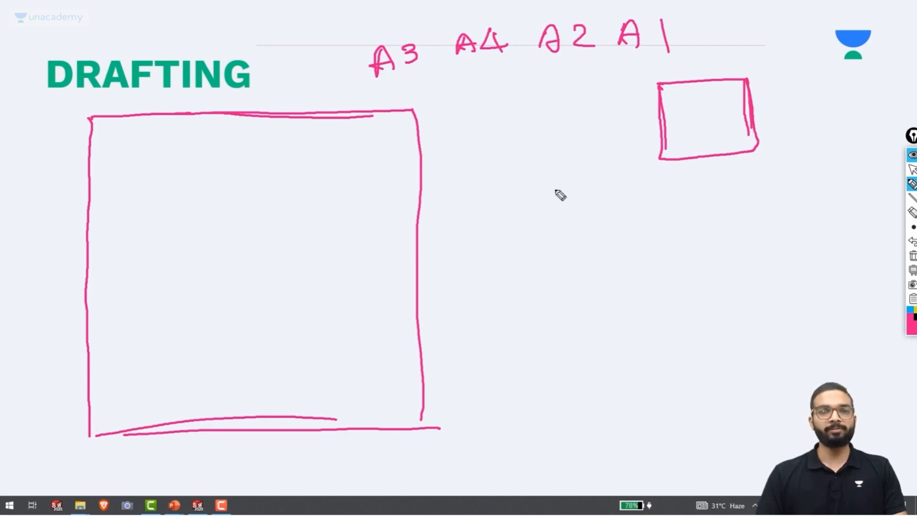
key("ctrl+z")
key("ctrl+z")
key("ctrl+z")
key("ctrl+z")
key("ctrl+z")
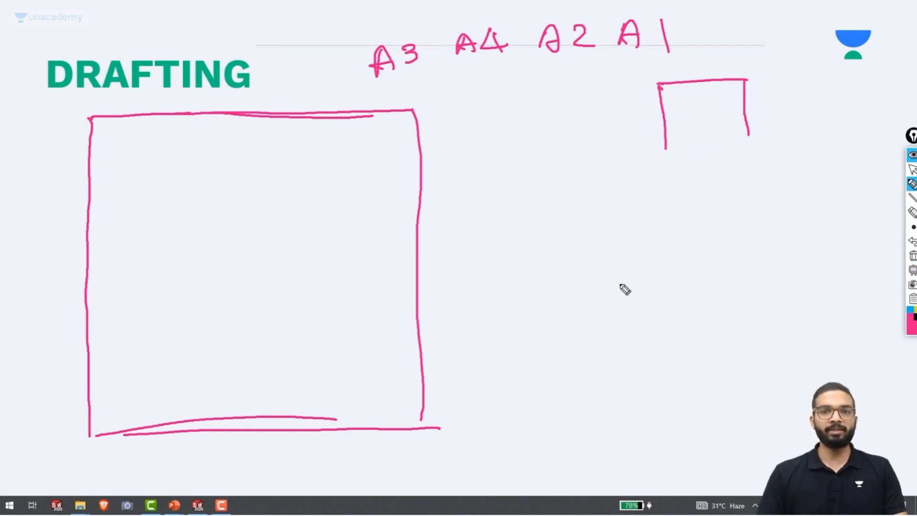
key("ctrl+z")
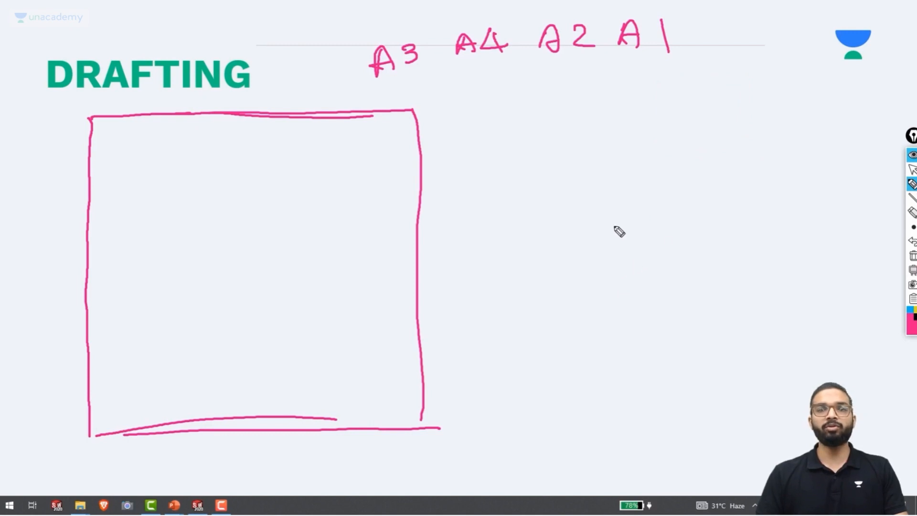
Sketch a freehand 3D cube in the empty area to the right of the sheet outline
mouse_move(619, 236)
left_mouse_down()
mouse_move(619, 306)
mouse_move(684, 253)
mouse_move(691, 317)
left_mouse_up()
left_click_drag(619, 306, 693, 322)
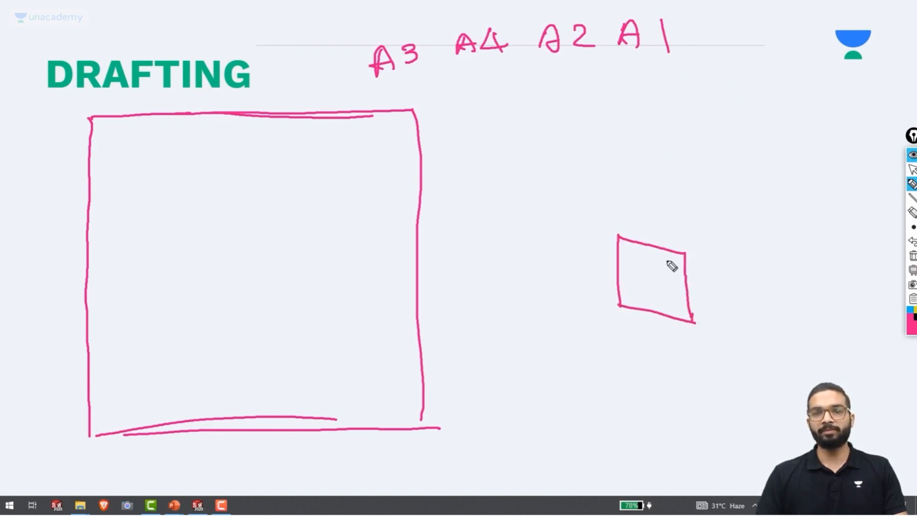
mouse_move(616, 234)
left_mouse_down()
mouse_move(651, 203)
mouse_move(730, 190)
left_mouse_up()
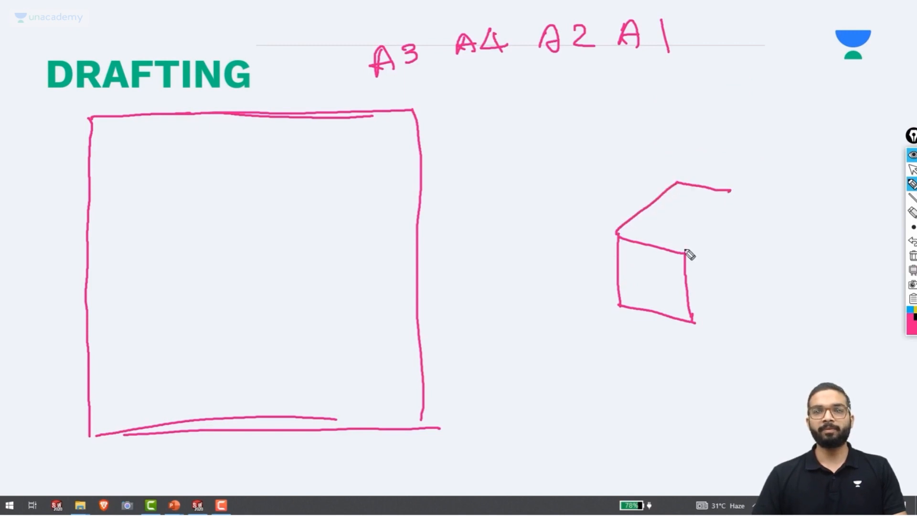
mouse_move(684, 251)
left_mouse_down()
mouse_move(748, 199)
mouse_move(751, 273)
left_mouse_up()
left_click_drag(693, 322, 751, 273)
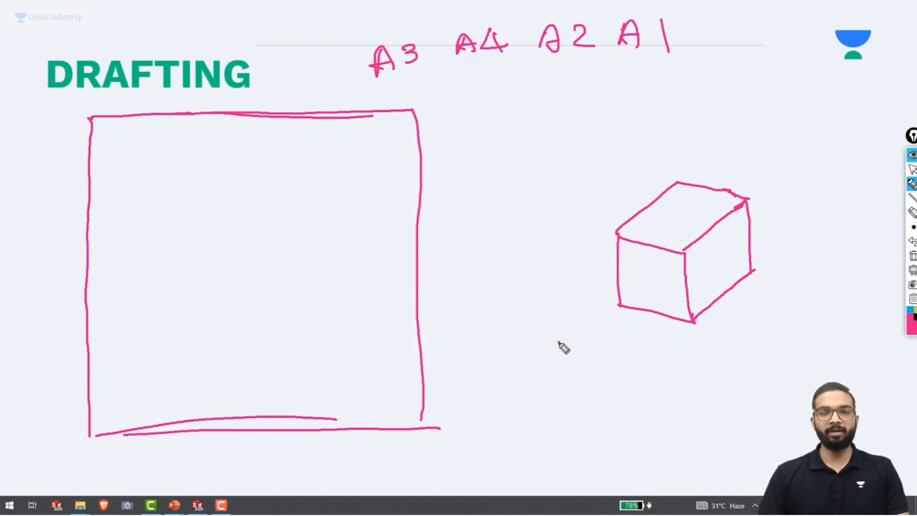
Draw an arrow towards the cube's front face and sketch its front view square in the sheet's lower-left area
mouse_move(558, 342)
left_mouse_down()
mouse_move(604, 310)
mouse_move(603, 323)
left_mouse_up()
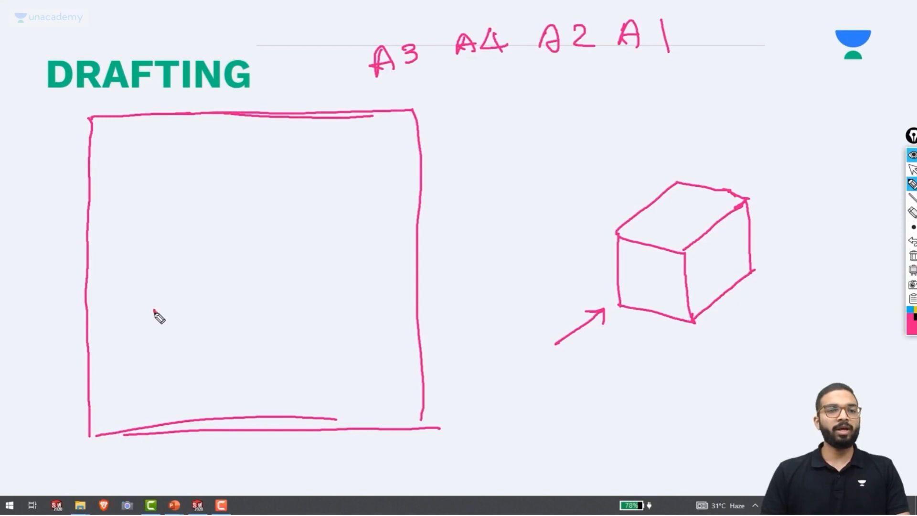
left_click_drag(154, 310, 157, 372)
mouse_move(154, 308)
left_mouse_down()
mouse_move(223, 302)
mouse_move(192, 374)
mouse_move(157, 374)
mouse_move(225, 372)
mouse_move(227, 361)
mouse_move(226, 370)
left_mouse_up()
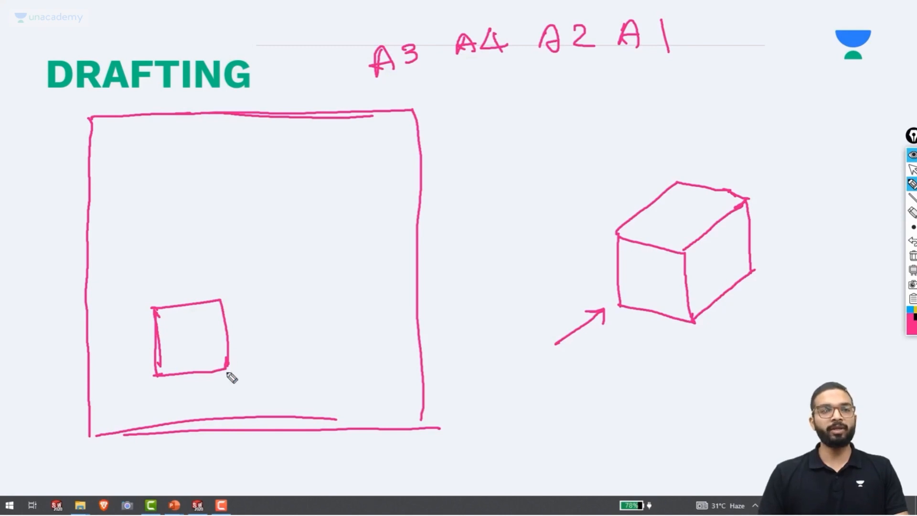
Draw an arrow down onto the cube's top face and sketch the top view square above the front view
mouse_move(656, 136)
left_mouse_down()
mouse_move(662, 186)
mouse_move(673, 169)
left_mouse_up()
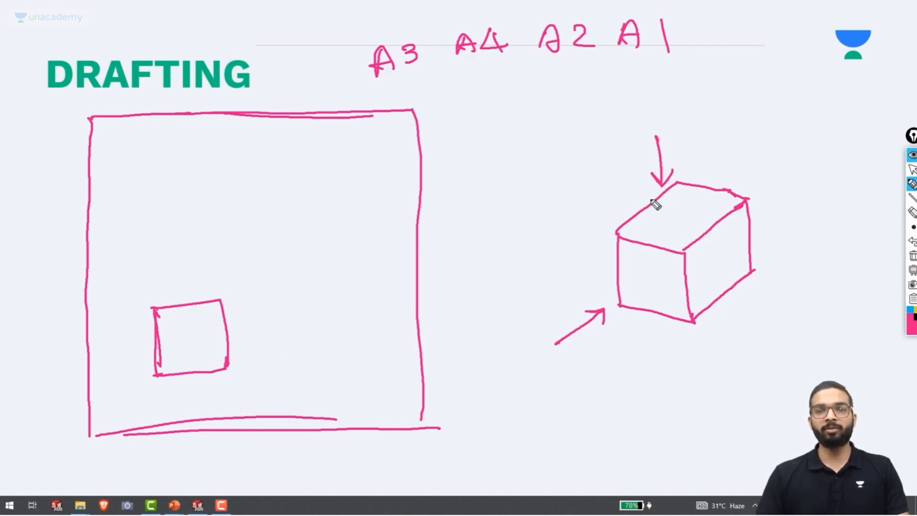
mouse_move(152, 172)
left_mouse_down()
mouse_move(160, 235)
mouse_move(205, 169)
mouse_move(227, 234)
left_mouse_up()
left_click_drag(160, 236, 227, 230)
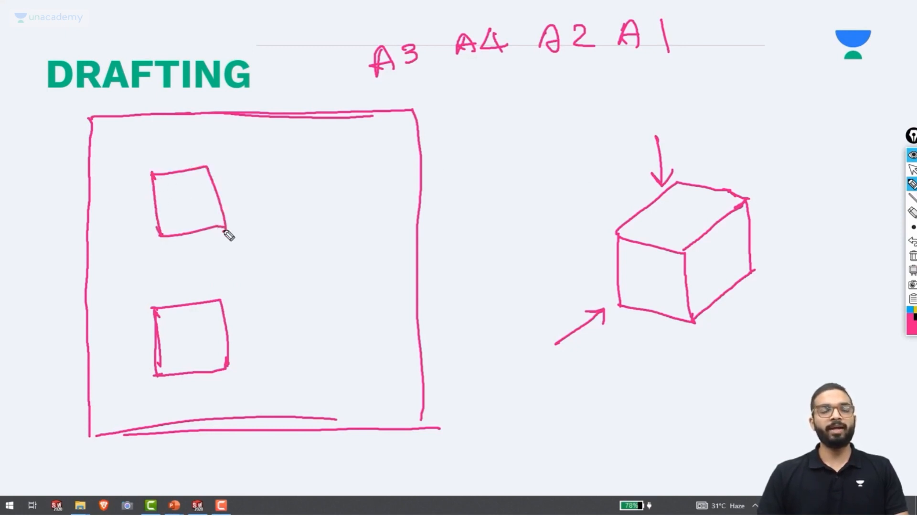
Draw an arrow towards the cube's right face and sketch the side view square to the right of the front view
left_click_drag(715, 266, 761, 326)
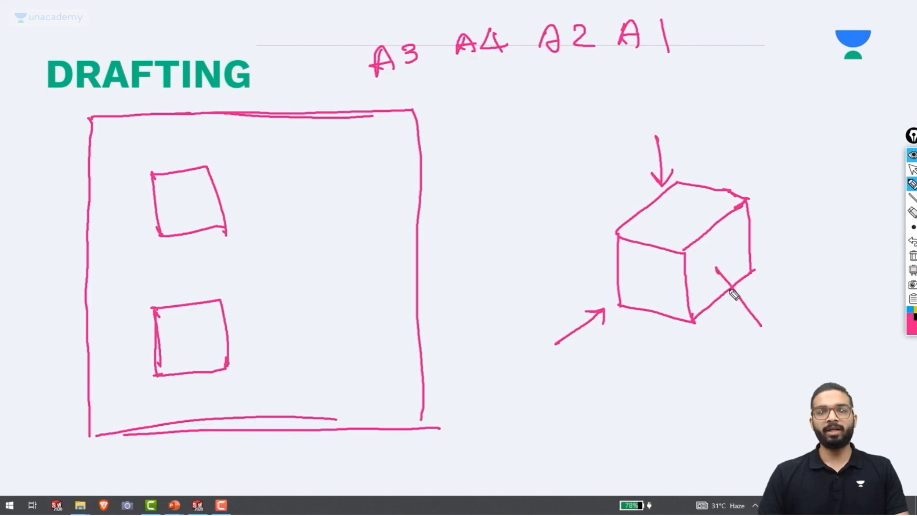
mouse_move(711, 282)
left_mouse_down()
mouse_move(714, 265)
mouse_move(735, 271)
left_mouse_up()
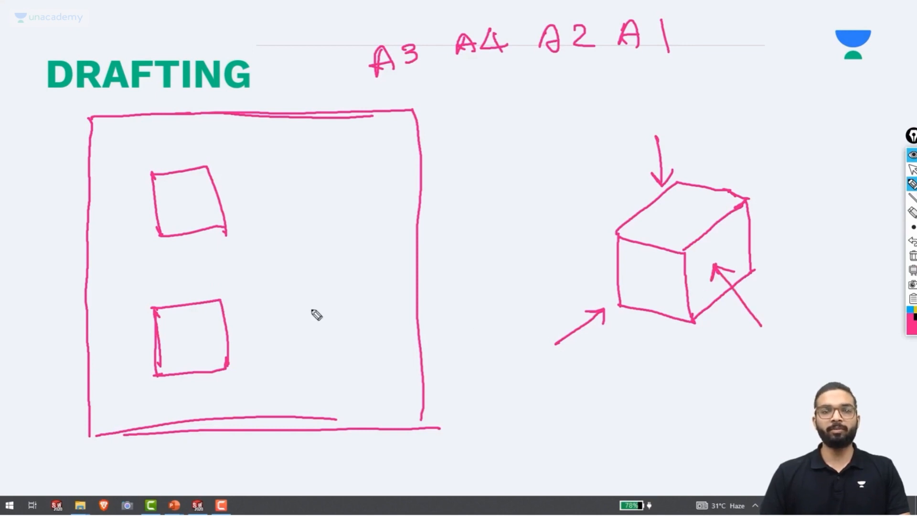
mouse_move(287, 294)
left_mouse_down()
mouse_move(302, 372)
mouse_move(359, 290)
mouse_move(386, 364)
left_mouse_up()
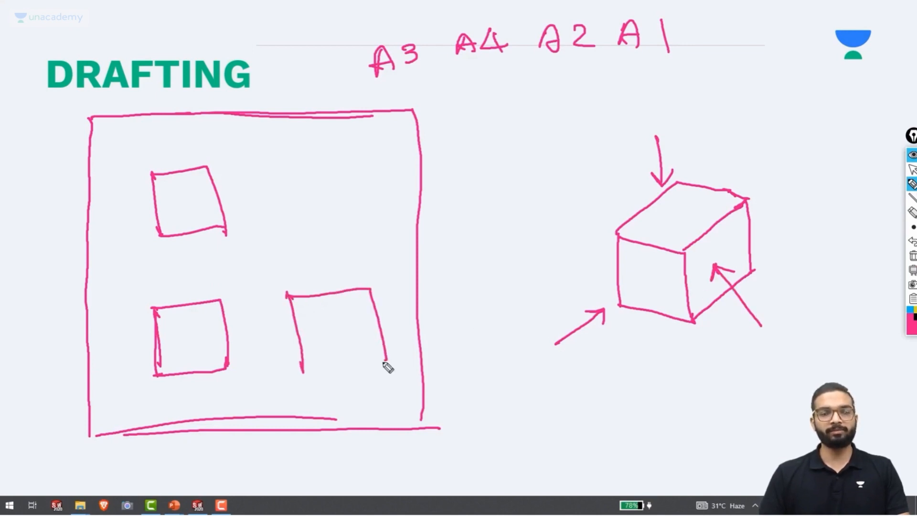
left_click_drag(302, 371, 392, 365)
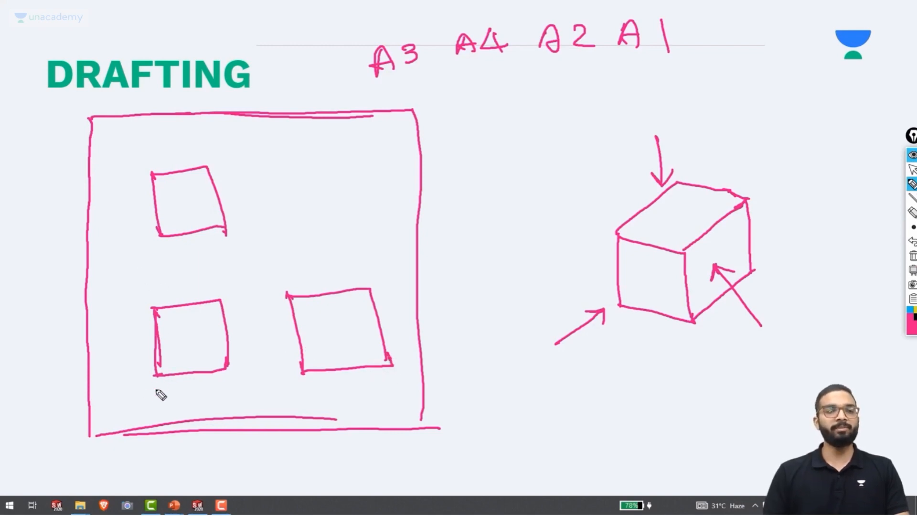
Label the three squares in the sheet FV, TV and RHSV beneath their respective views
left_click_drag(152, 386, 155, 410)
mouse_move(149, 388)
left_mouse_down()
mouse_move(166, 384)
mouse_move(168, 394)
mouse_move(199, 382)
left_mouse_up()
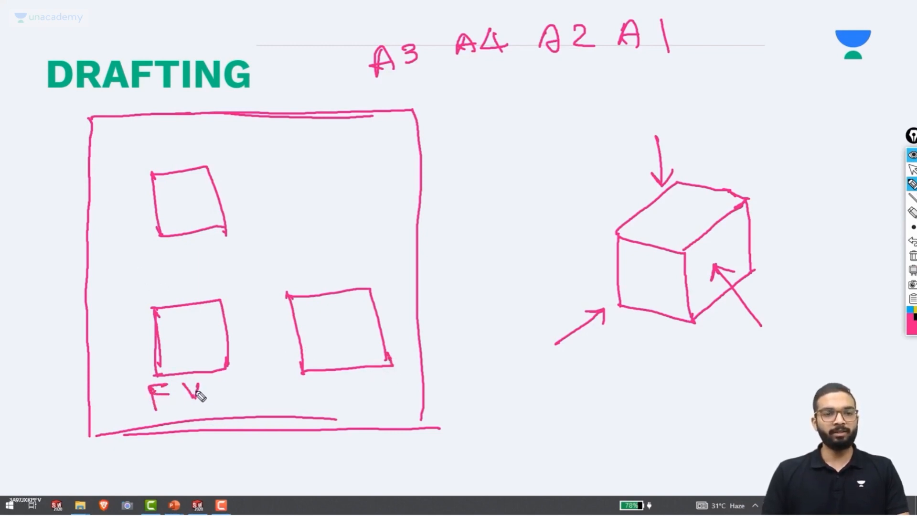
mouse_move(152, 256)
left_mouse_down()
mouse_move(175, 254)
mouse_move(167, 268)
mouse_move(201, 245)
left_mouse_up()
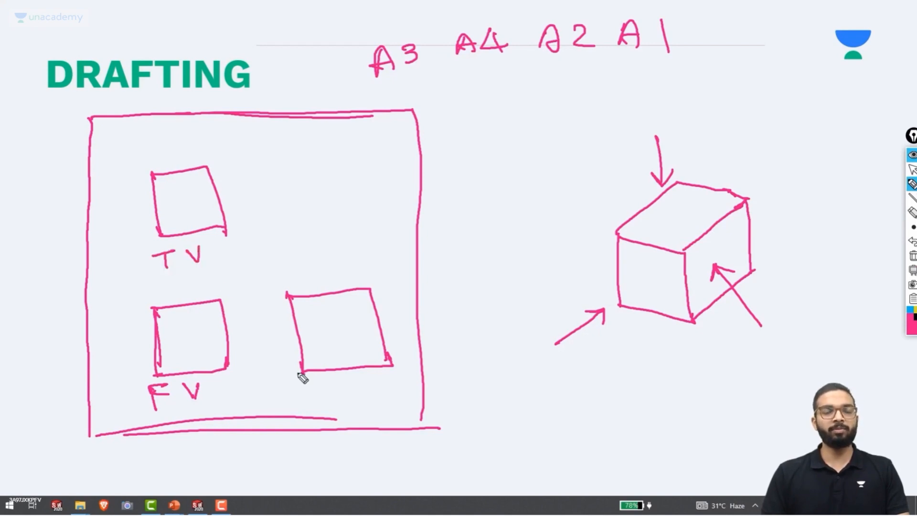
left_click(294, 383)
mouse_move(294, 383)
left_mouse_down()
mouse_move(307, 406)
mouse_move(321, 406)
mouse_move(370, 377)
left_mouse_up()
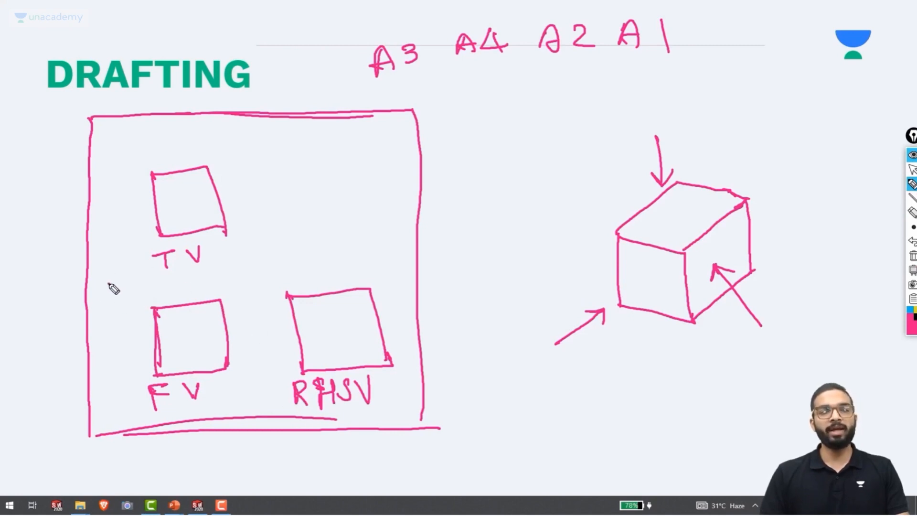
Draw a horizontal and a vertical line between the views to divide the sheet into four quadrants
left_click_drag(109, 283, 324, 261)
left_click_drag(254, 263, 394, 258)
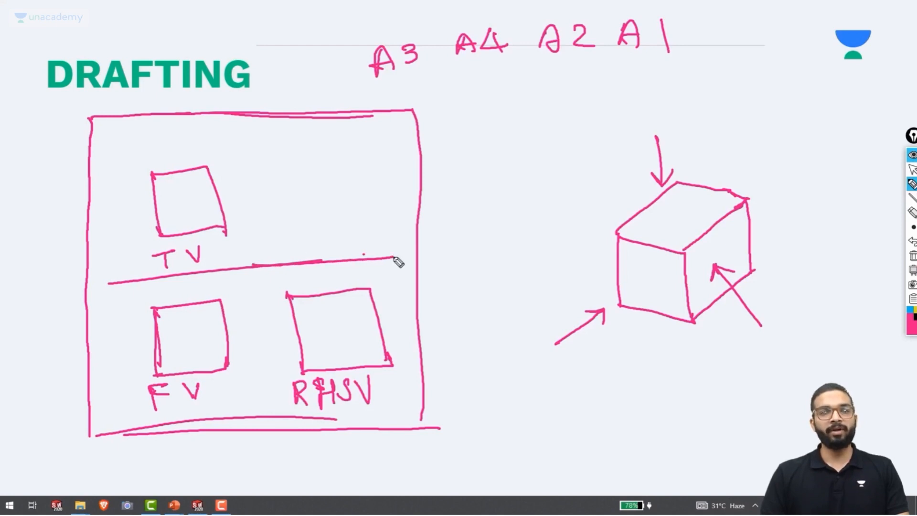
left_click_drag(246, 130, 258, 404)
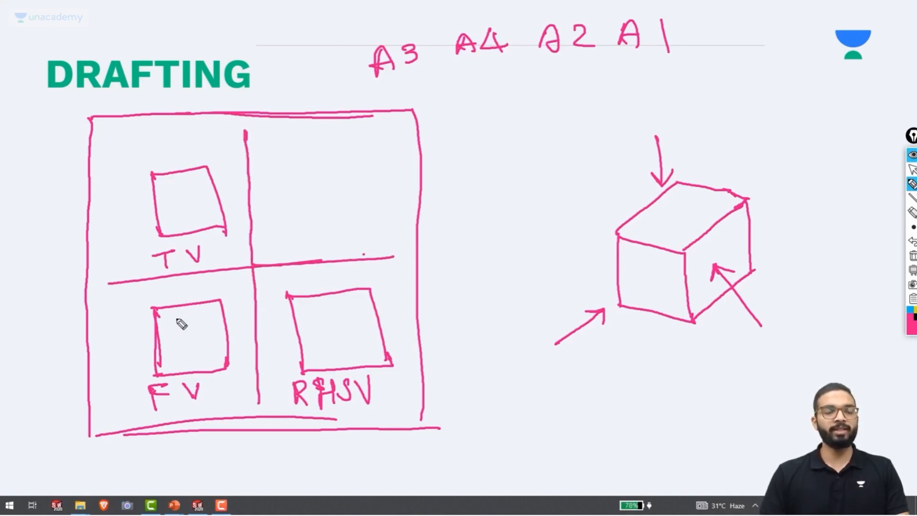
Retrace the front view square and mark the cube's top, front and right faces with small pen strokes
mouse_move(157, 315)
left_mouse_down()
mouse_move(161, 373)
mouse_move(160, 315)
mouse_move(228, 304)
mouse_move(234, 362)
left_mouse_up()
left_click_drag(157, 375, 224, 371)
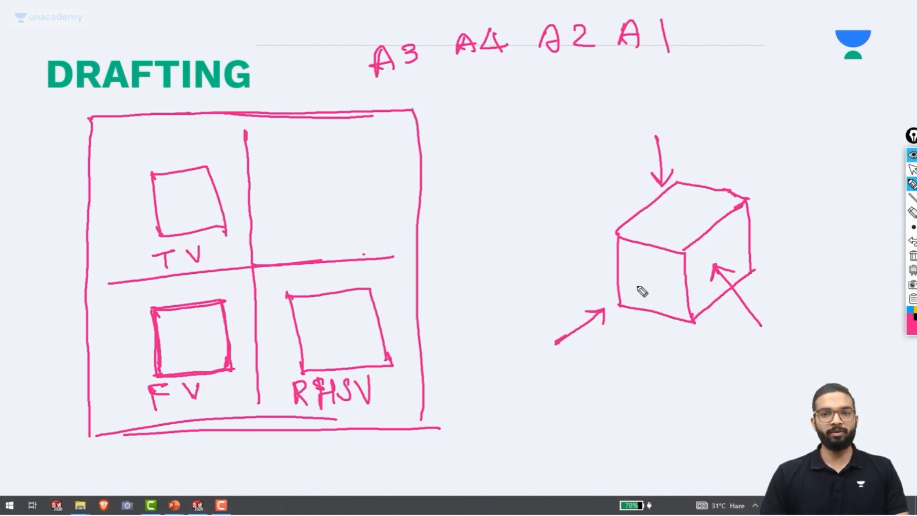
left_click_drag(671, 215, 696, 212)
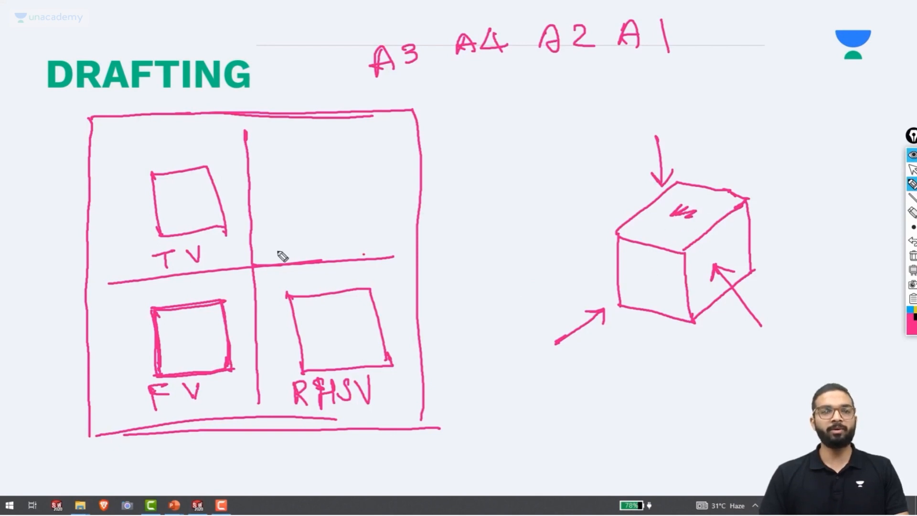
left_click(637, 285)
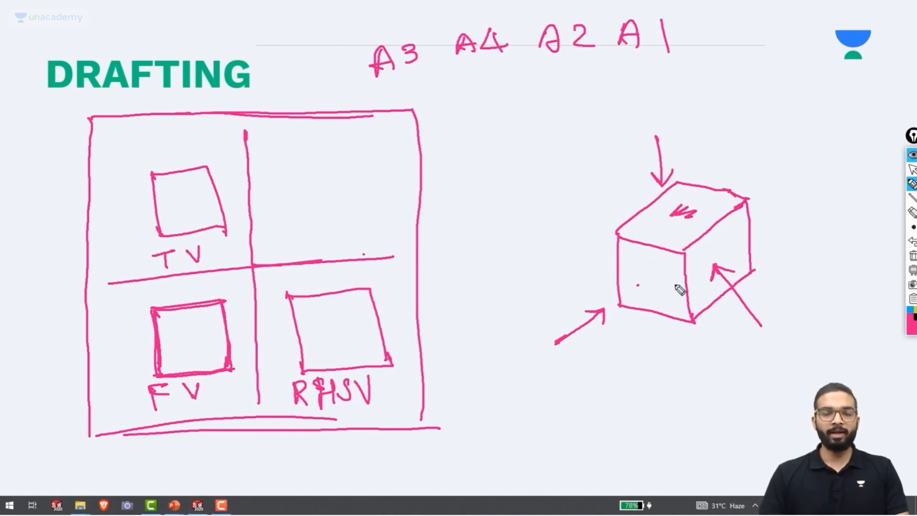
left_click_drag(731, 245, 733, 250)
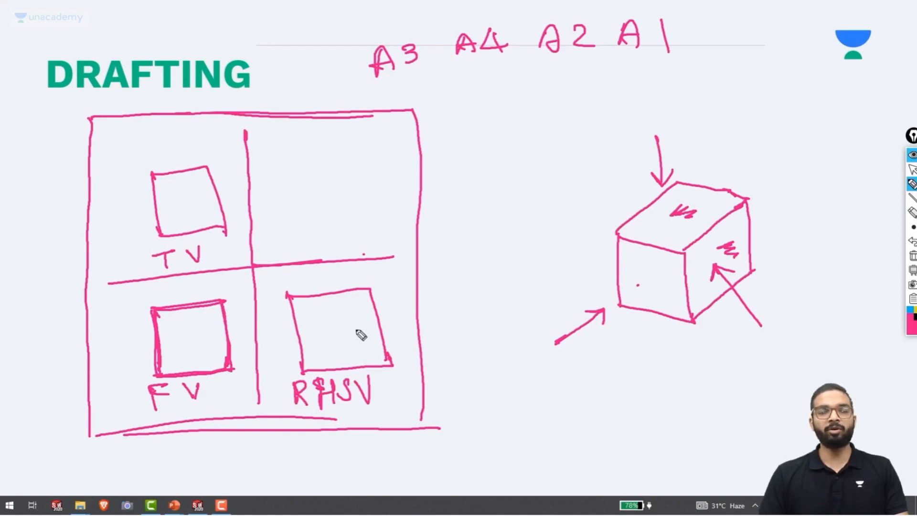
left_click_drag(693, 263, 688, 266)
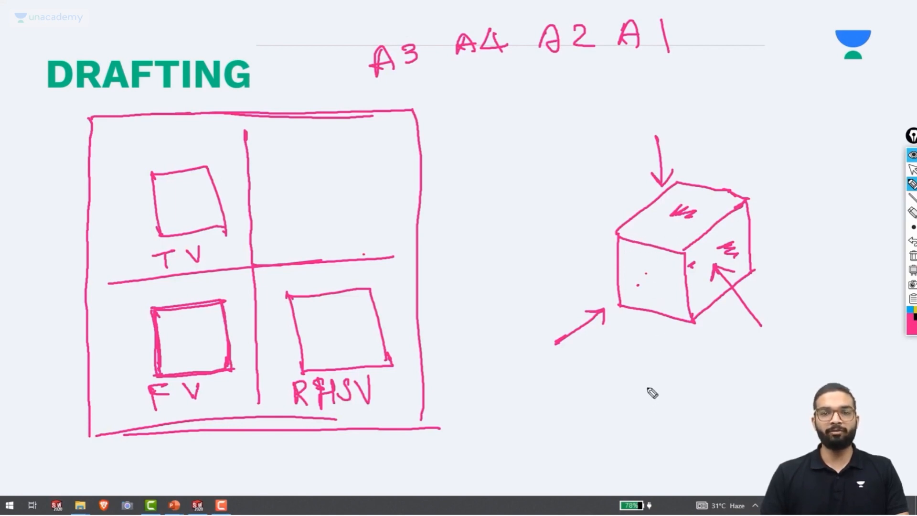
Sketch two stacked squares beneath the cube, labelling the lower one FV and the upper one TV
mouse_move(646, 382)
left_mouse_down()
mouse_move(648, 438)
mouse_move(671, 381)
mouse_move(717, 434)
left_mouse_up()
left_click_drag(646, 439, 721, 434)
left_click_drag(659, 404, 674, 401)
left_click_drag(660, 404, 663, 415)
left_click_drag(661, 410, 689, 409)
mouse_move(636, 327)
left_mouse_down()
mouse_move(642, 379)
mouse_move(697, 333)
mouse_move(706, 381)
left_mouse_up()
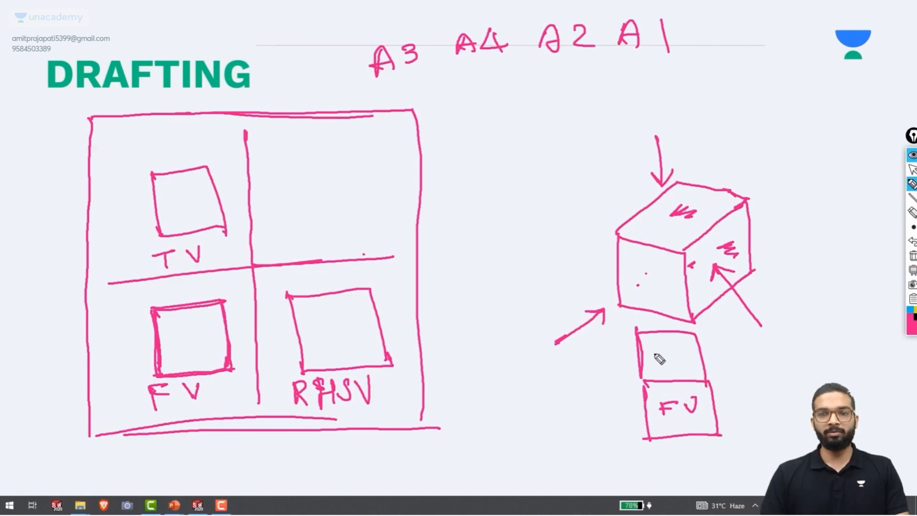
mouse_move(657, 351)
left_mouse_down()
mouse_move(658, 374)
mouse_move(669, 352)
mouse_move(683, 350)
left_mouse_up()
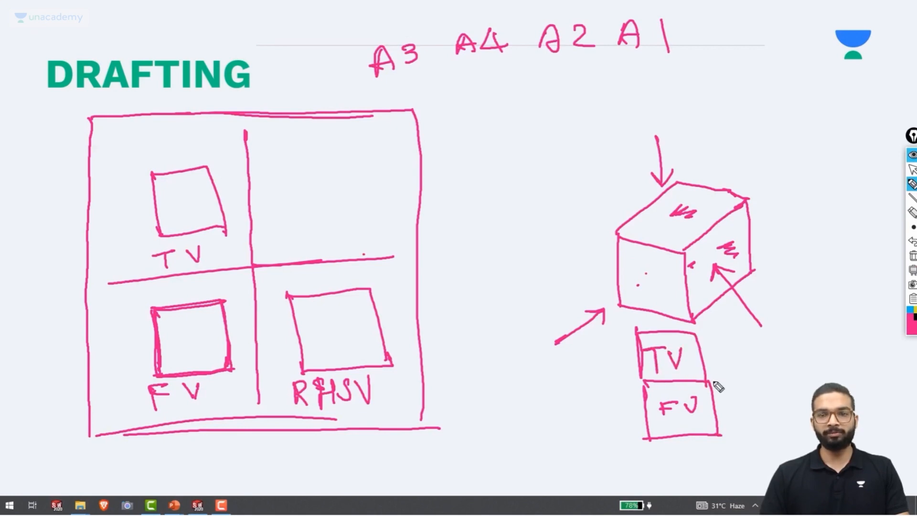
Add a square to the right of the small FV square and label it RHSV
left_click_drag(706, 380, 779, 375)
left_click_drag(718, 435, 780, 425)
left_click_drag(782, 375, 785, 425)
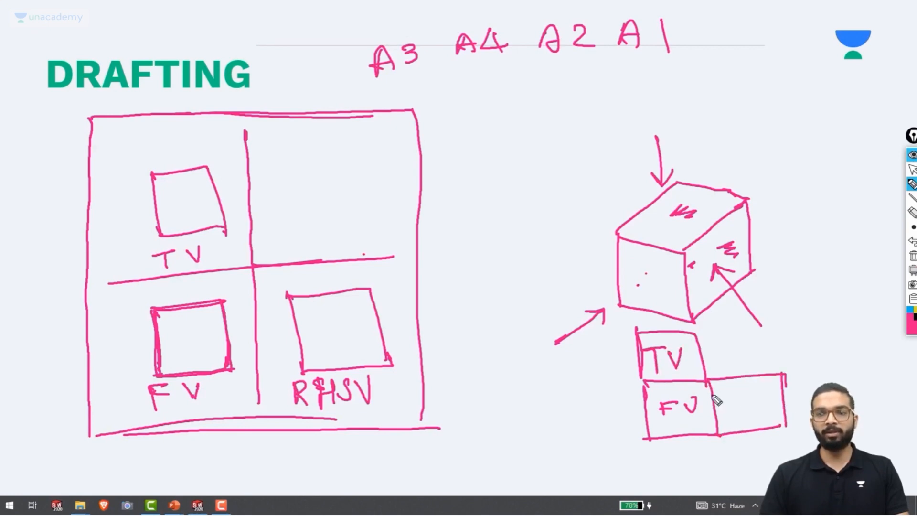
left_click_drag(711, 395, 714, 413)
mouse_move(722, 397)
left_mouse_down()
mouse_move(724, 411)
mouse_move(733, 410)
left_mouse_up()
mouse_move(739, 397)
left_mouse_down()
mouse_move(739, 408)
mouse_move(779, 403)
left_mouse_up()
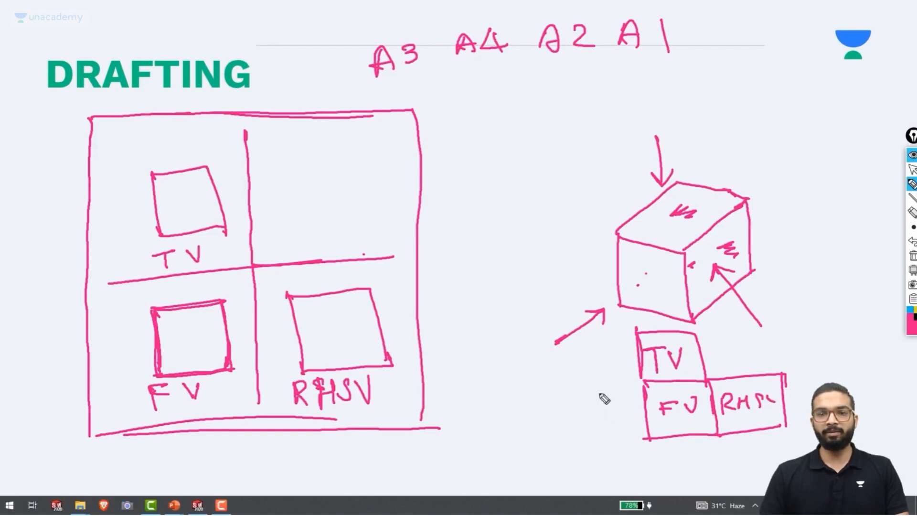
Add a square to the left of the small FV square and label it LHSV
left_click_drag(578, 386, 642, 382)
left_click_drag(597, 445, 661, 442)
mouse_move(583, 386)
left_mouse_down()
mouse_move(588, 436)
mouse_move(626, 442)
left_mouse_up()
mouse_move(591, 406)
left_mouse_down()
mouse_move(596, 416)
mouse_move(606, 414)
left_mouse_up()
left_click_drag(614, 405, 620, 415)
Sketch a square directly beneath the small FV square and label it BV
left_click_drag(630, 405, 661, 475)
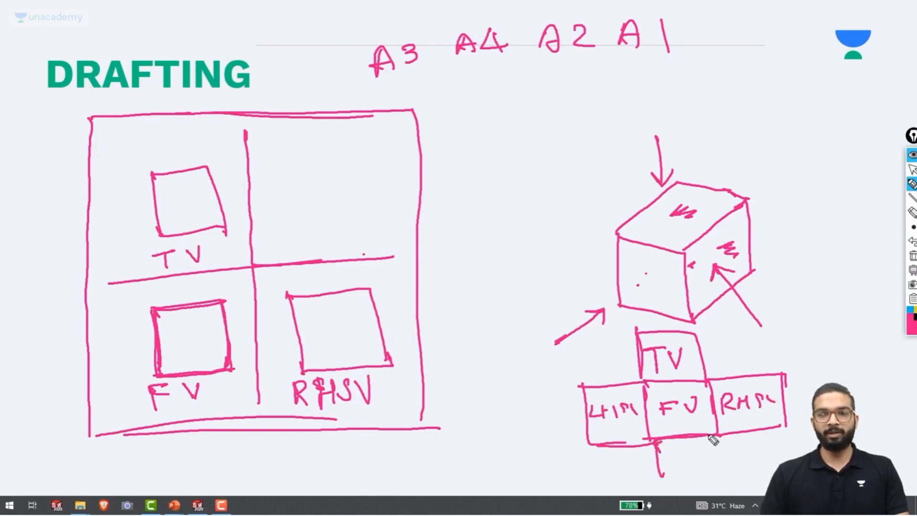
mouse_move(716, 436)
left_mouse_down()
mouse_move(719, 471)
mouse_move(661, 476)
left_mouse_up()
mouse_move(673, 445)
left_mouse_down()
mouse_move(673, 464)
mouse_move(720, 441)
left_mouse_up()
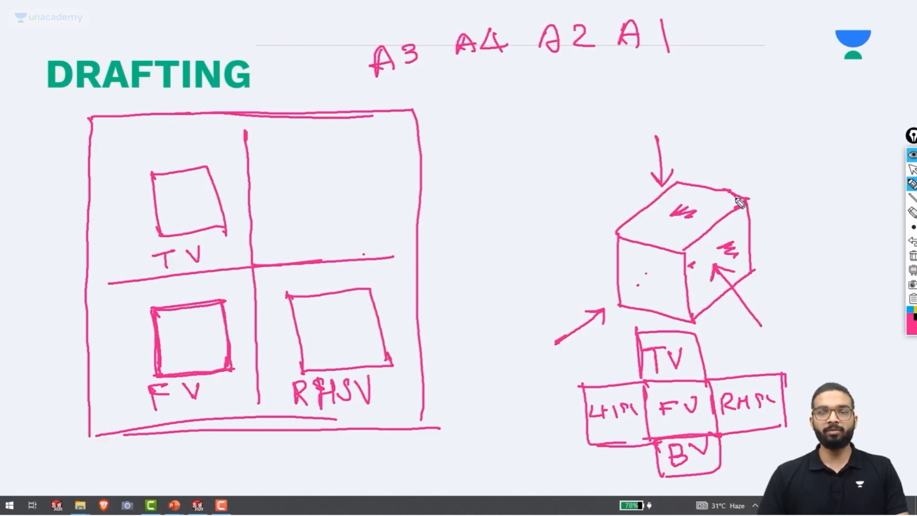
Draw an arrow pointing at the cube from behind and retrace the small TV, FV and RHSV squares
mouse_move(716, 207)
left_mouse_down()
mouse_move(747, 178)
mouse_move(749, 161)
left_mouse_up()
mouse_move(715, 200)
left_mouse_down()
mouse_move(711, 211)
mouse_move(726, 210)
left_mouse_up()
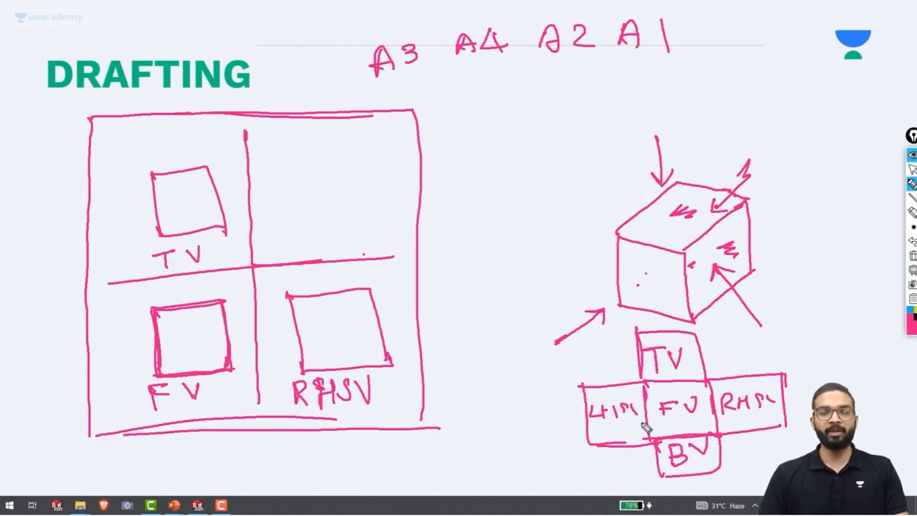
mouse_move(637, 337)
left_mouse_down()
mouse_move(650, 434)
mouse_move(785, 428)
mouse_move(692, 330)
mouse_move(710, 382)
mouse_move(772, 372)
mouse_move(723, 437)
left_mouse_up()
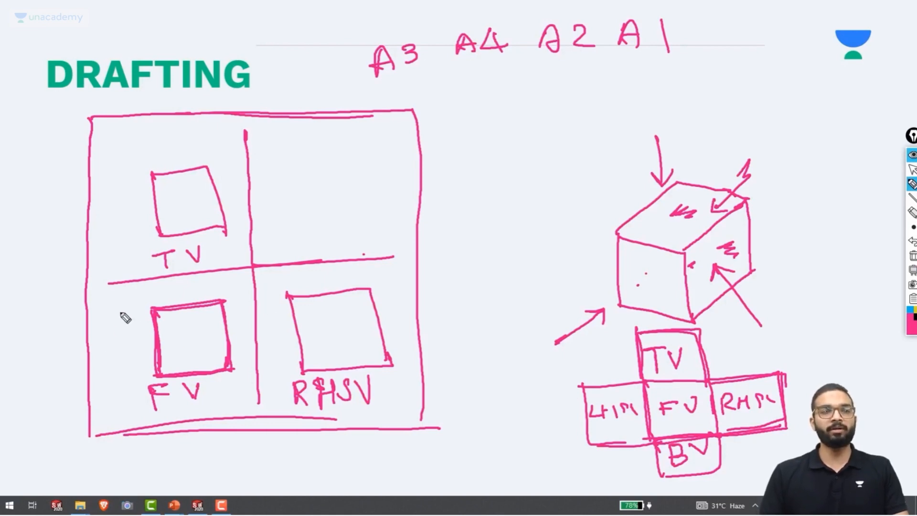
Sketch a vertical dimension of 50 beside the front view square with extension lines and arrows
left_click_drag(107, 316, 152, 308)
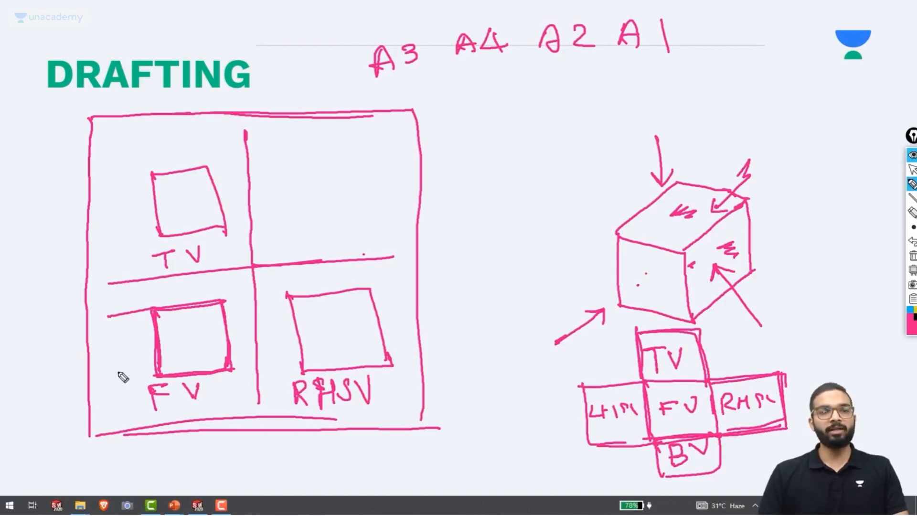
left_click_drag(116, 383, 158, 378)
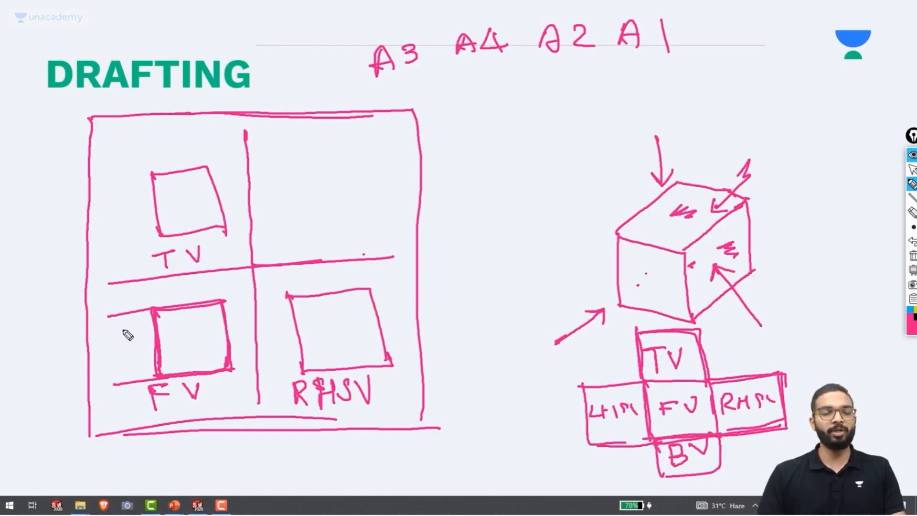
mouse_move(115, 339)
left_mouse_down()
mouse_move(129, 348)
mouse_move(117, 353)
left_mouse_up()
left_click_drag(136, 341, 133, 318)
mouse_move(133, 377)
left_mouse_down()
mouse_move(133, 356)
mouse_move(137, 372)
left_mouse_up()
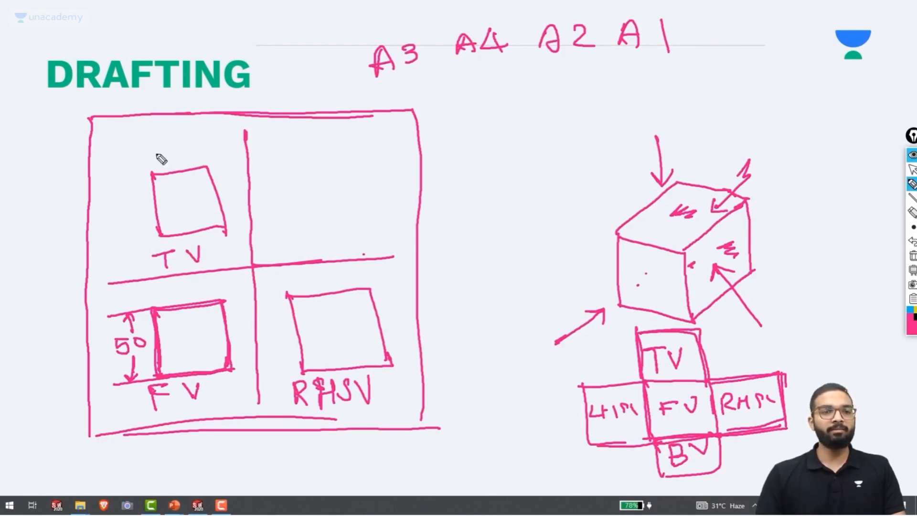
Sketch a horizontal dimension of 50 above the top view square with extension lines and inward arrows
left_click_drag(147, 140, 148, 172)
left_click_drag(207, 126, 207, 153)
mouse_move(111, 166)
left_mouse_down()
mouse_move(141, 155)
mouse_move(131, 166)
left_mouse_up()
mouse_move(206, 144)
left_mouse_down()
mouse_move(239, 141)
mouse_move(157, 164)
mouse_move(185, 144)
left_mouse_up()
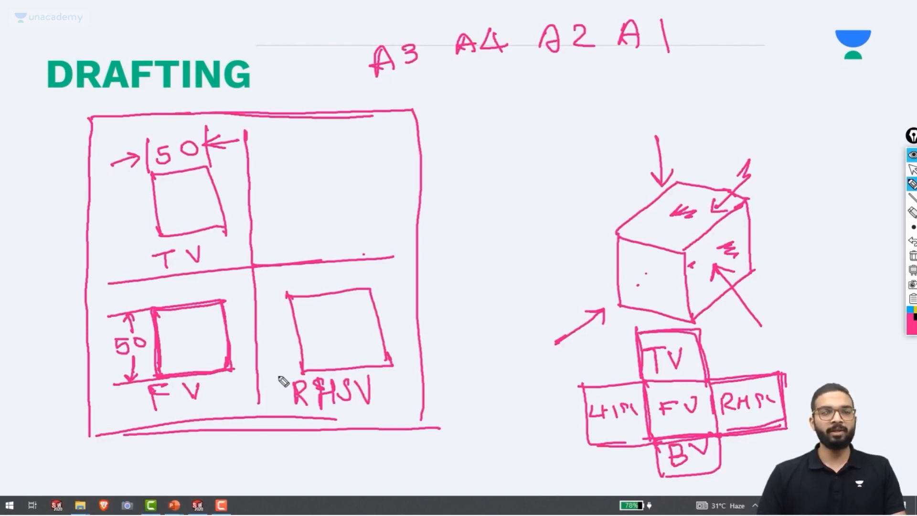
Sketch a broken vertical centre line and horizontal centre line strokes across the RHSV square on the sheet
left_click_drag(322, 262, 329, 289)
left_click(332, 304)
left_click_drag(336, 320, 337, 341)
left_click_drag(340, 352, 340, 359)
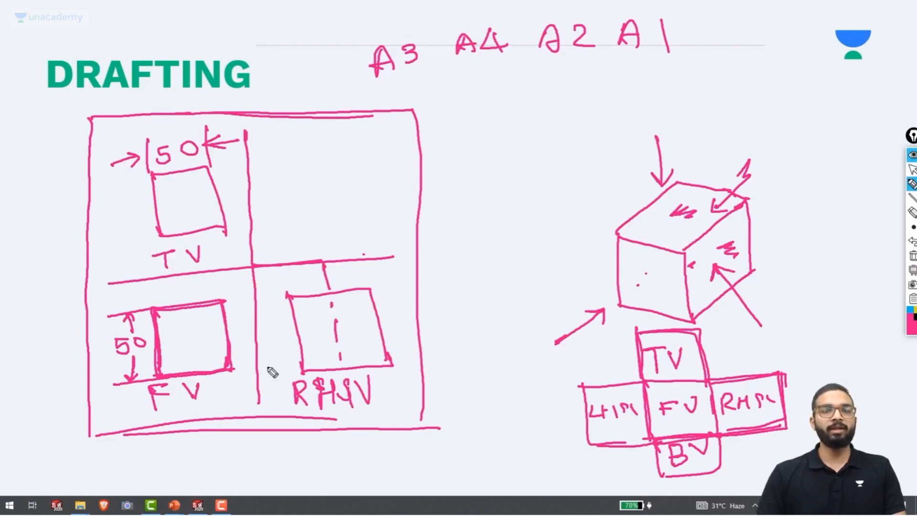
left_click_drag(264, 344, 300, 343)
left_click(313, 337)
left_click_drag(382, 325, 369, 326)
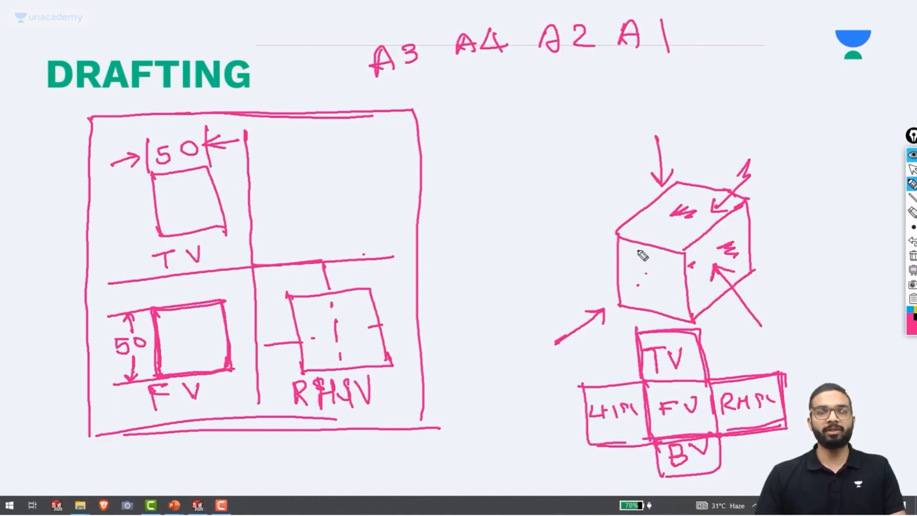
Draw a dashed cutting line diagonally across the cube and a matching vertical dashed line through the top view
left_click_drag(726, 161, 708, 181)
left_click_drag(700, 190, 691, 197)
left_click_drag(690, 201, 671, 217)
left_click_drag(657, 235, 653, 237)
left_click_drag(641, 248, 625, 258)
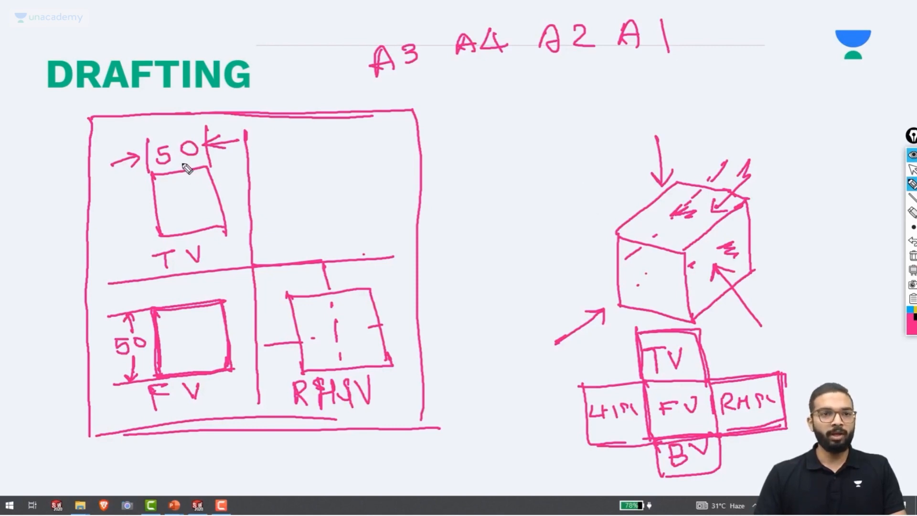
left_click_drag(177, 160, 187, 248)
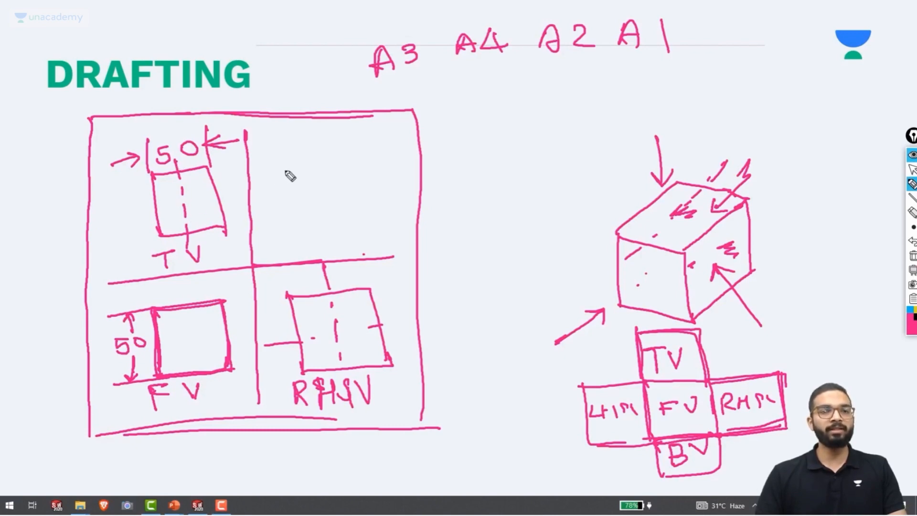
Sketch a square in the sheet's empty upper-right quadrant and fill it with diagonal hatching
mouse_move(287, 162)
left_mouse_down()
mouse_move(282, 224)
mouse_move(368, 220)
left_mouse_up()
left_click_drag(290, 223, 362, 223)
mouse_move(285, 175)
left_mouse_down()
mouse_move(302, 157)
mouse_move(315, 161)
left_mouse_up()
mouse_move(290, 201)
left_mouse_down()
mouse_move(324, 163)
mouse_move(342, 167)
left_mouse_up()
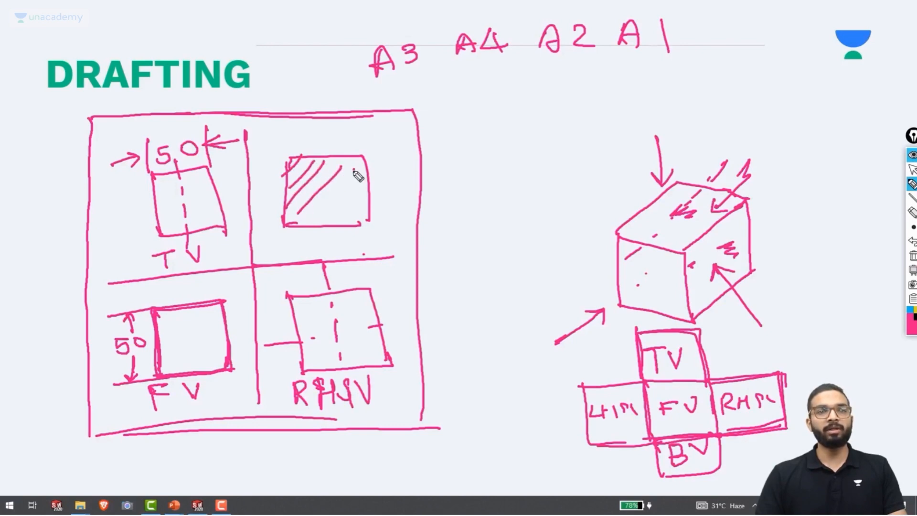
left_click_drag(312, 212, 355, 170)
mouse_move(329, 222)
left_mouse_down()
mouse_move(368, 185)
mouse_move(371, 203)
left_mouse_up()
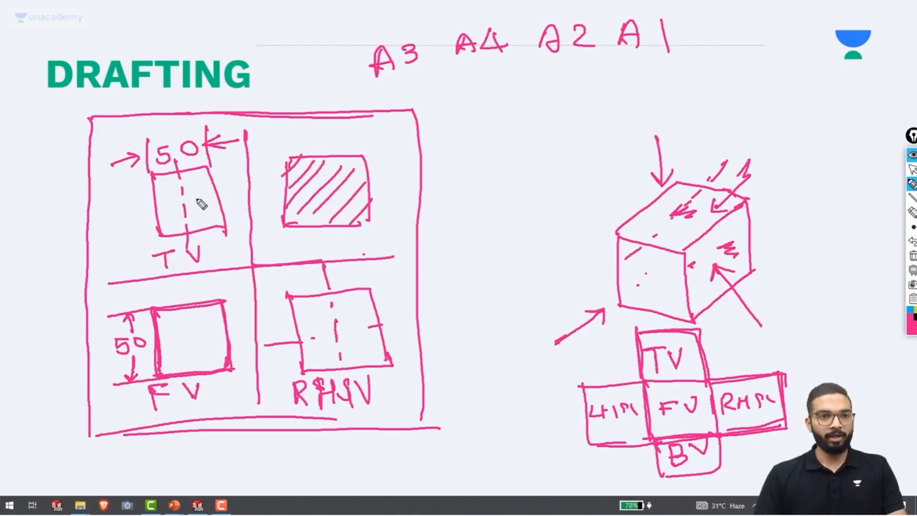
Draw arrows pointing at the cutting lines on the top view and the cube, and label the hatched square SV
mouse_move(238, 190)
left_mouse_down()
mouse_move(190, 203)
mouse_move(210, 212)
left_mouse_up()
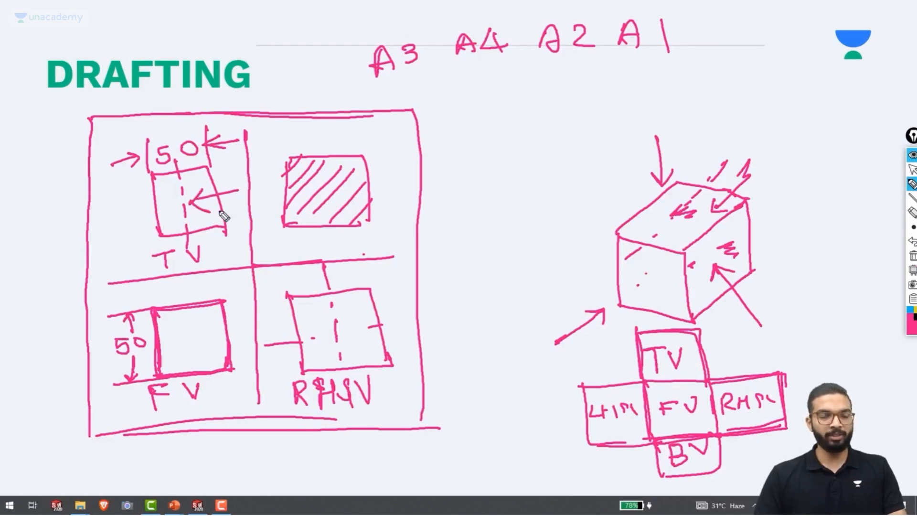
mouse_move(689, 224)
left_mouse_down()
mouse_move(713, 240)
mouse_move(687, 234)
left_mouse_up()
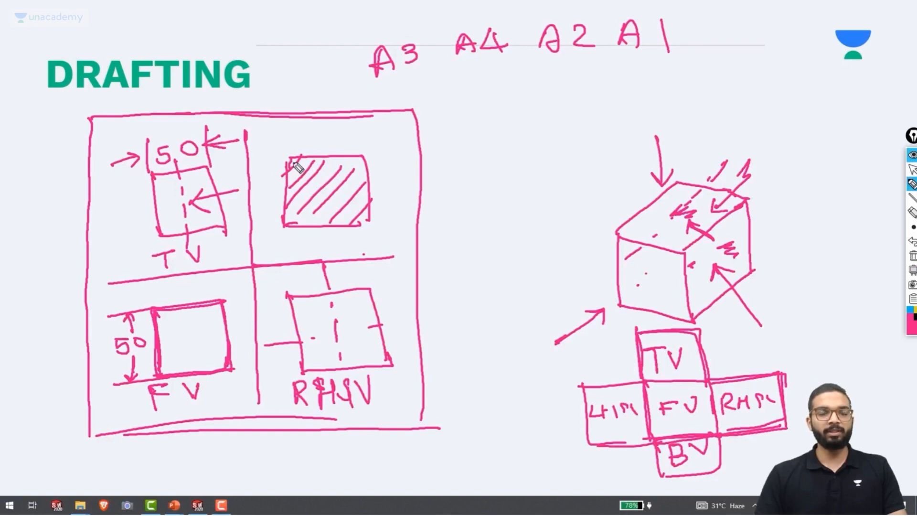
mouse_move(319, 233)
left_mouse_down()
mouse_move(303, 247)
mouse_move(337, 233)
left_mouse_up()
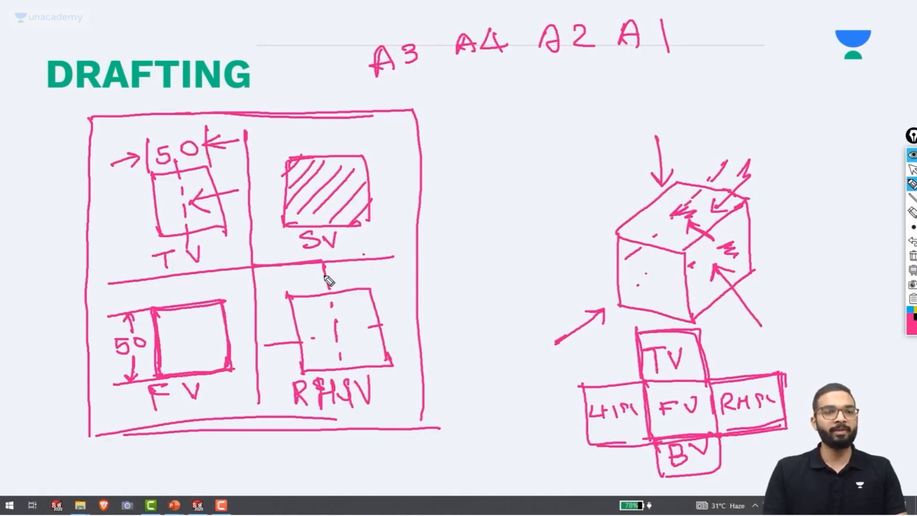
Switch to SOLIDWORKS and create a new drawing with the A4 (ANSI) Landscape sheet format
key("alt+Tab")
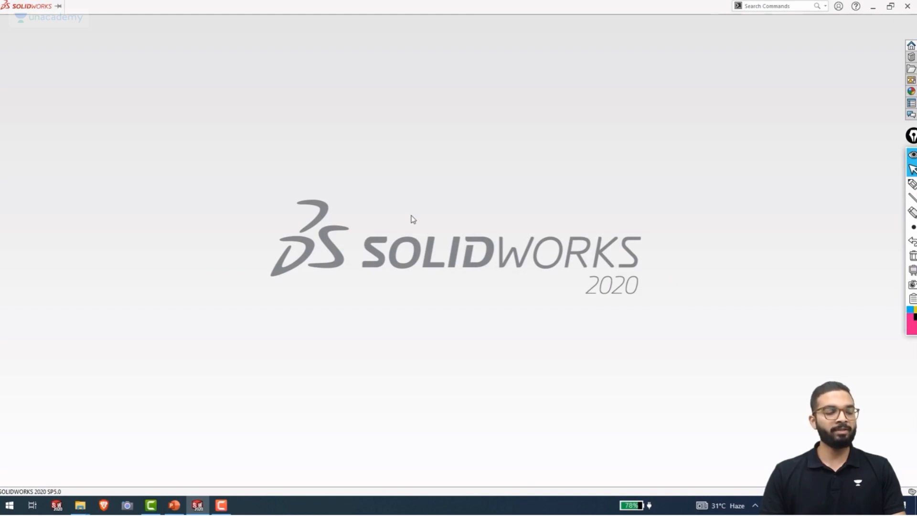
key("ctrl+n")
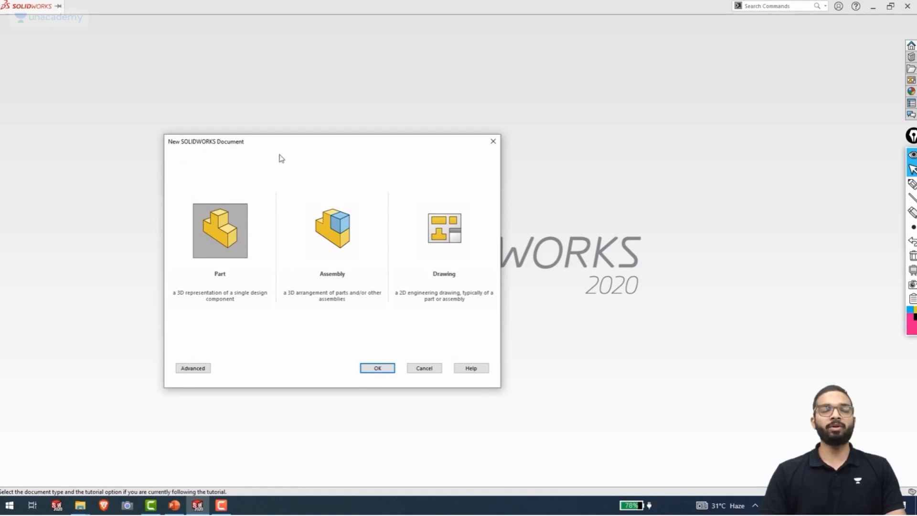
double_click(453, 239)
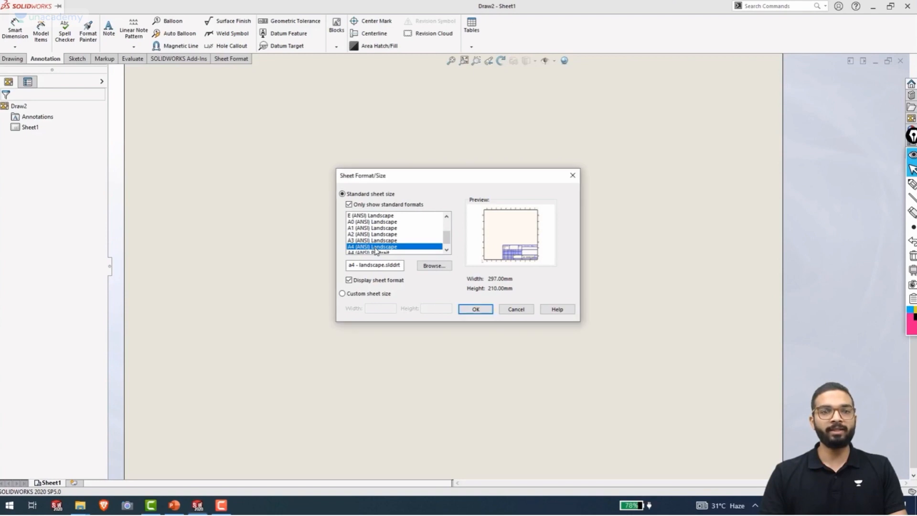
key("Return")
Insert CUBE.SLDPRT as the model and place its front view on the left half of the sheet
scroll(526, 280, "up", 2)
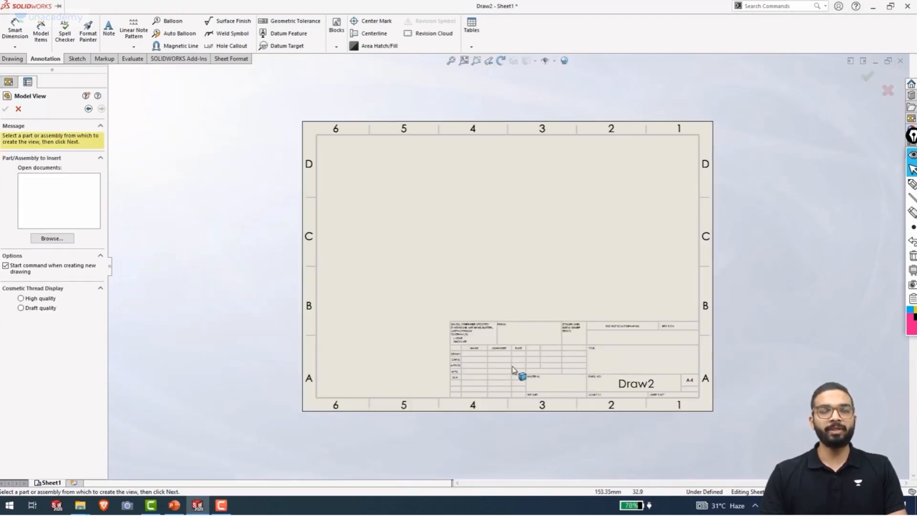
scroll(519, 373, "down", 2)
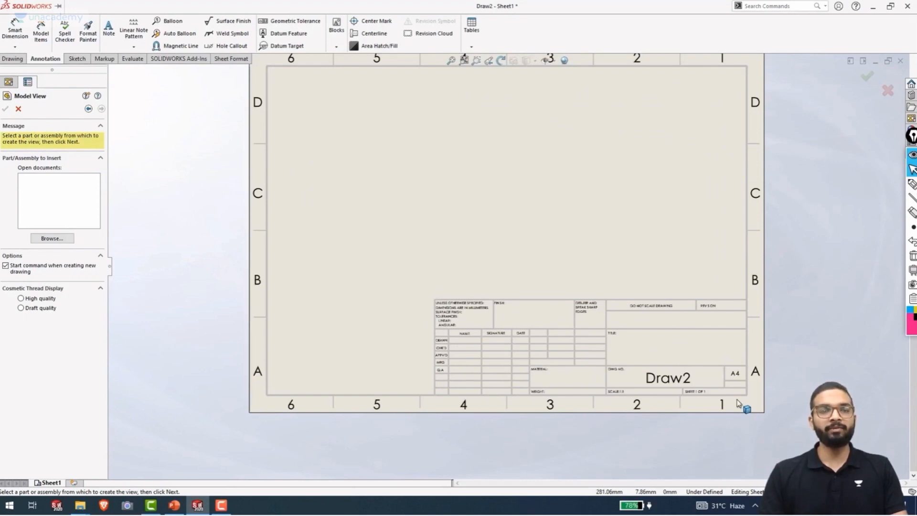
scroll(575, 228, "up", 2)
scroll(535, 206, "down", 1)
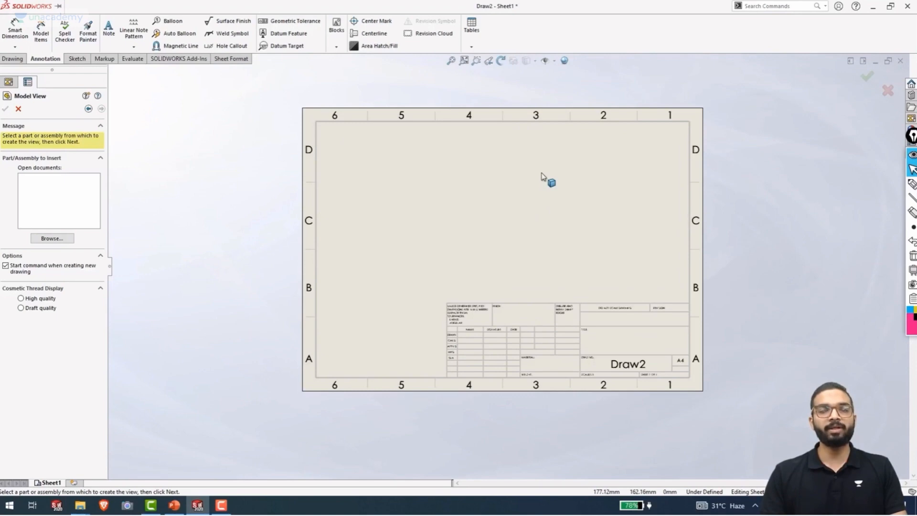
scroll(573, 163, "down", 1)
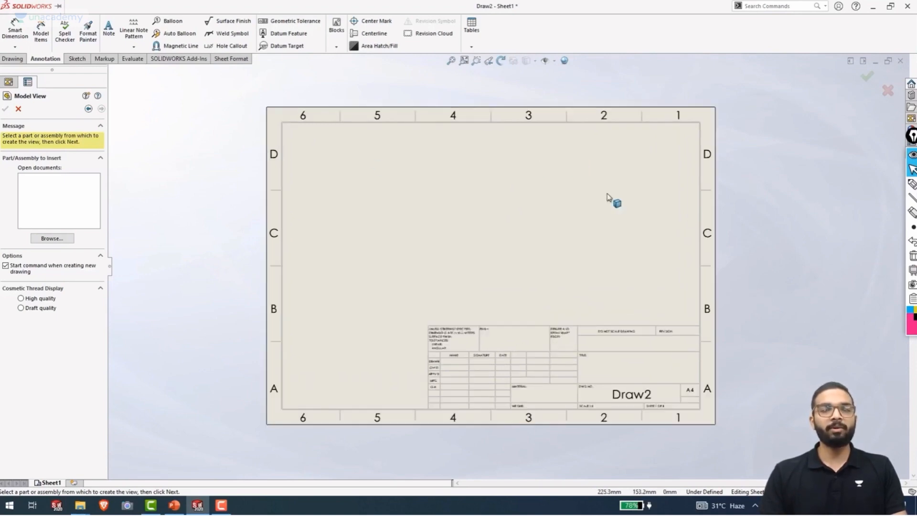
left_click(51, 238)
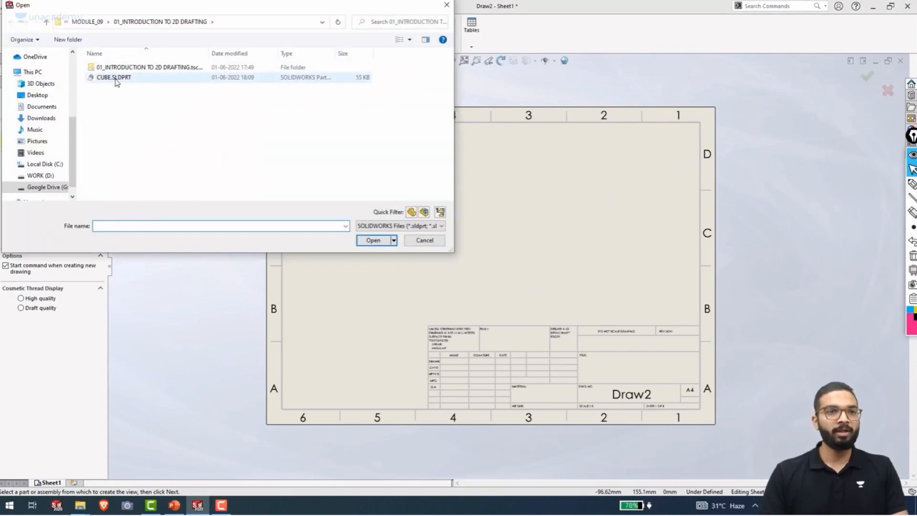
left_click(115, 79)
left_click(373, 240)
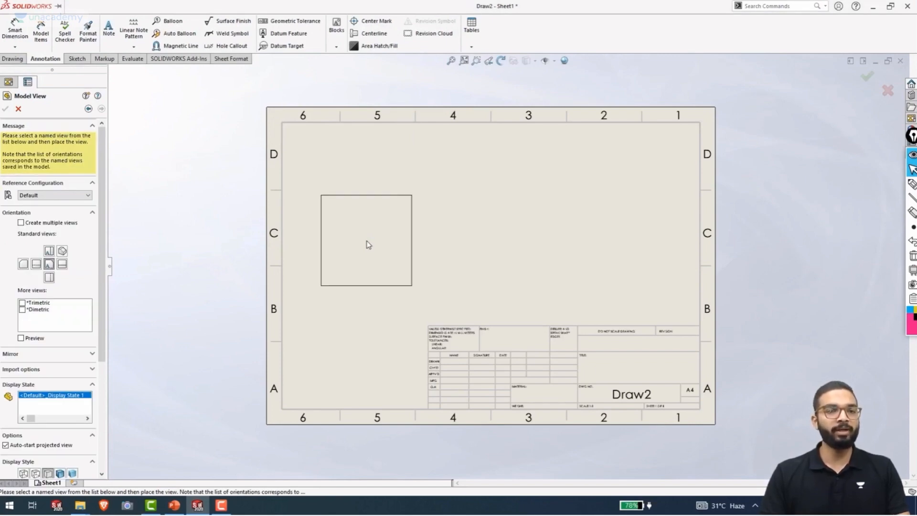
left_click(369, 266)
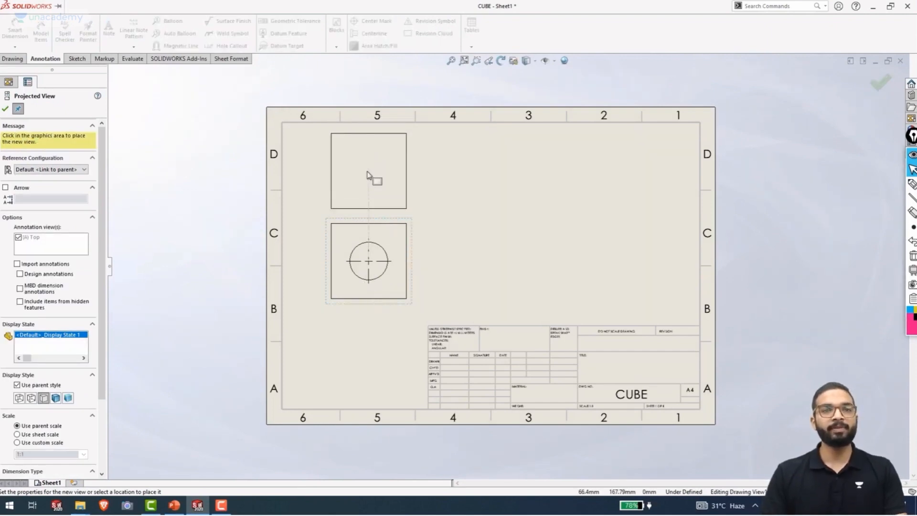
Project a top view above the front view and a side view to its right, and finish the projected views
left_click(369, 175)
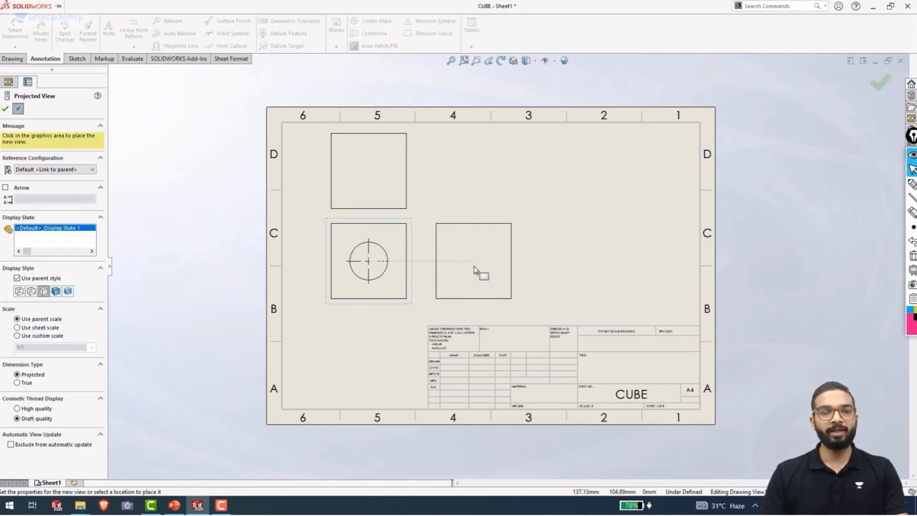
left_click(474, 269)
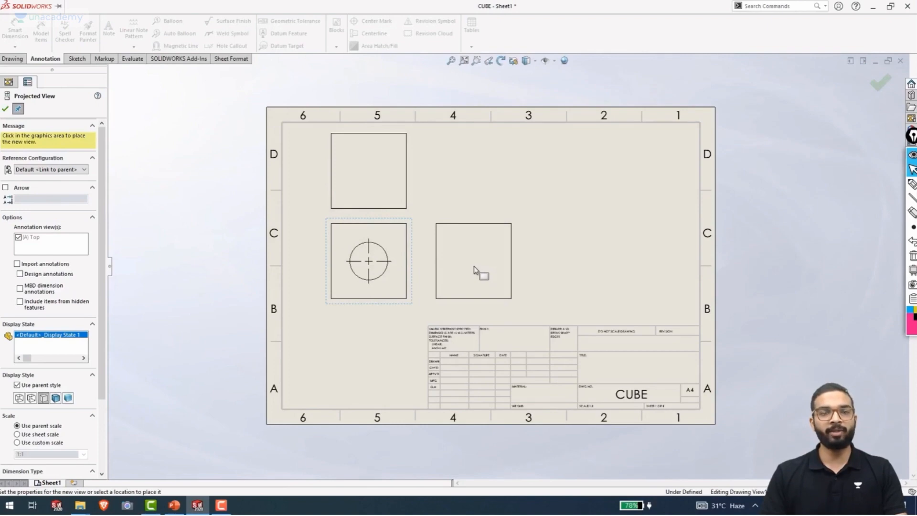
left_click(5, 110)
Open the cube part from the front drawing view and activate the screen annotation pen
scroll(400, 210, "down", 2)
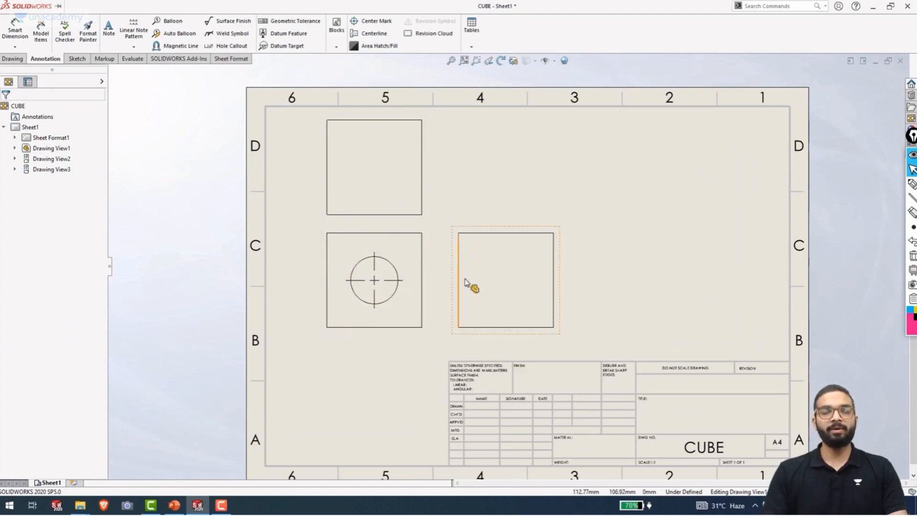
left_click(375, 336)
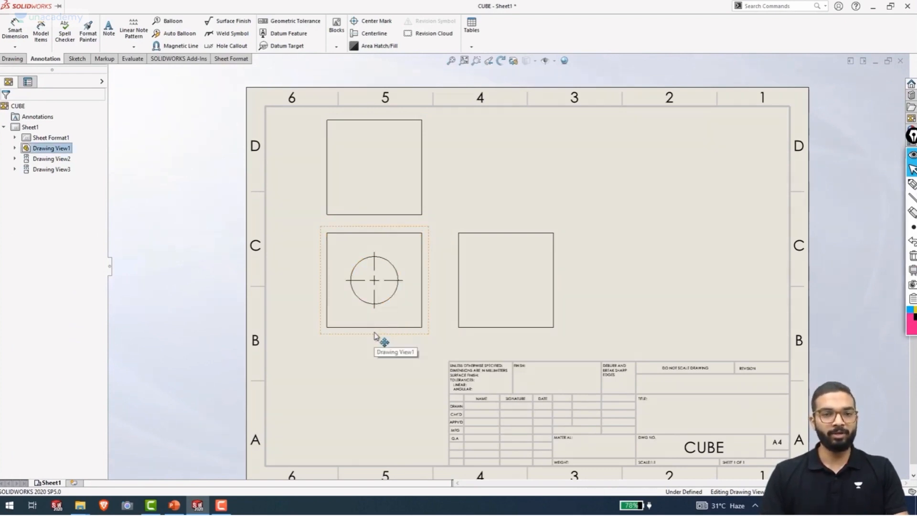
left_click(410, 221)
left_click(474, 340)
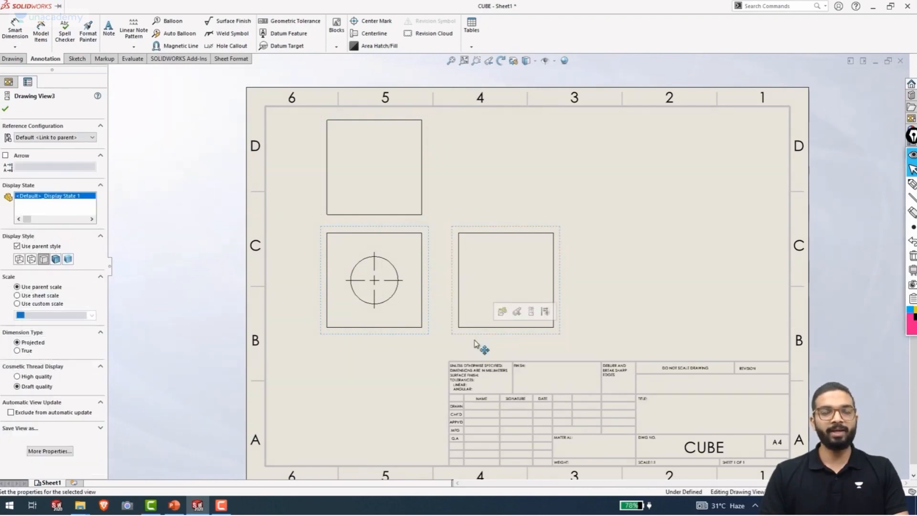
left_click(365, 232)
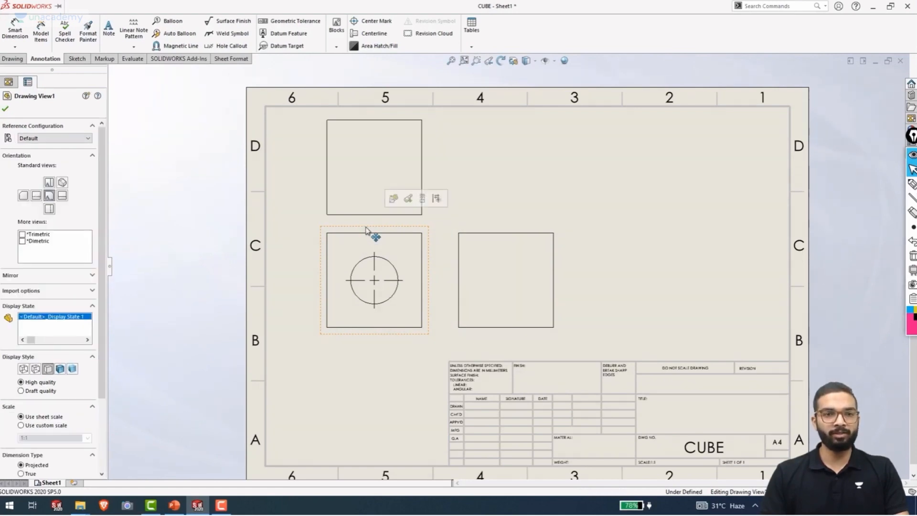
left_click(392, 199)
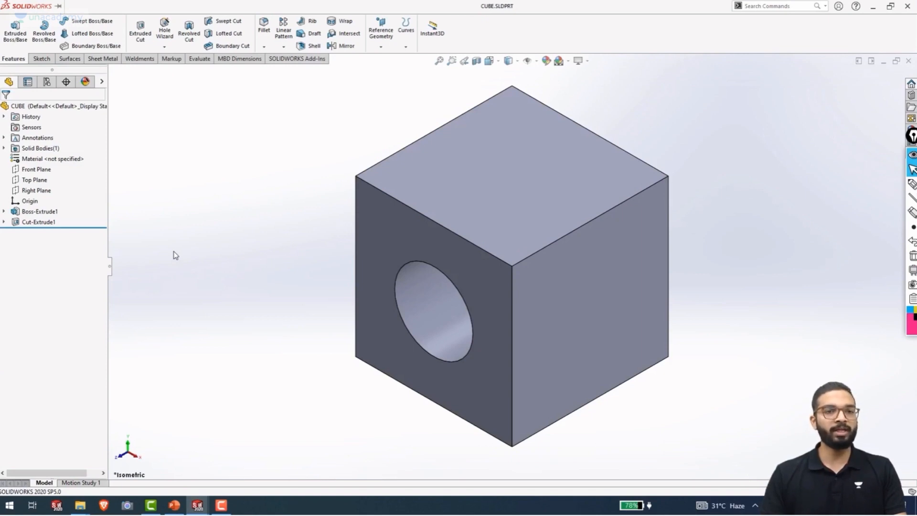
key("ctrl+shift+3")
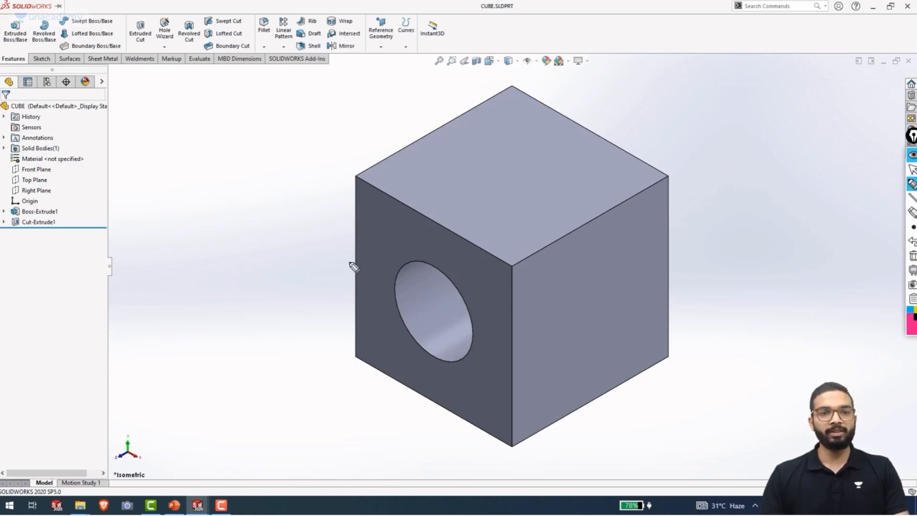
Draw three pen arrows on the cube marking the front, top and side viewing directions
left_click_drag(276, 384, 335, 340)
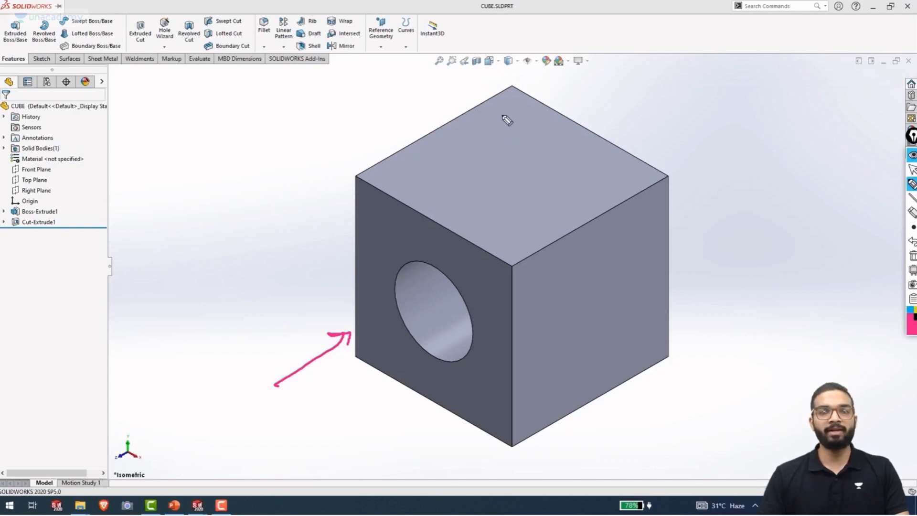
left_click_drag(500, 104, 498, 161)
left_click_drag(577, 304, 635, 355)
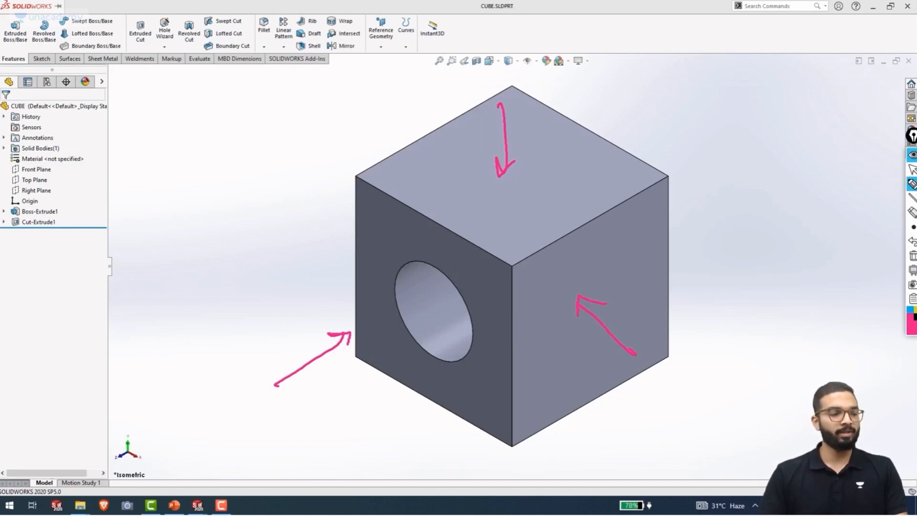
Erase the pen arrows, leave the annotation pen and return to the CUBE drawing sheet
key("ctrl+shift+7")
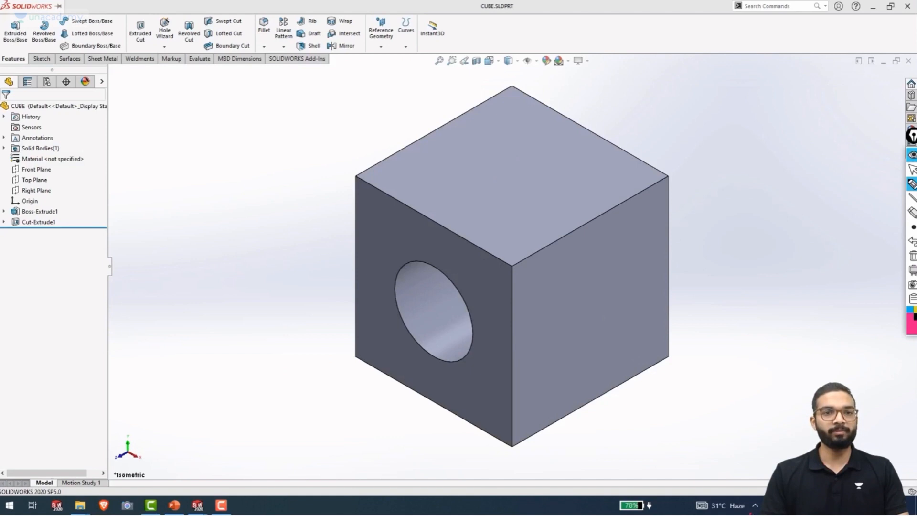
key("ctrl+shift+2")
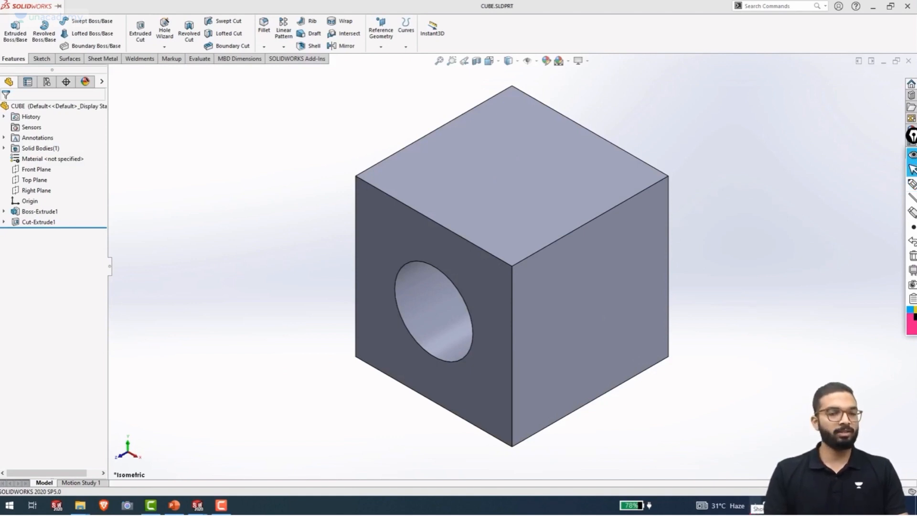
left_click(591, 221)
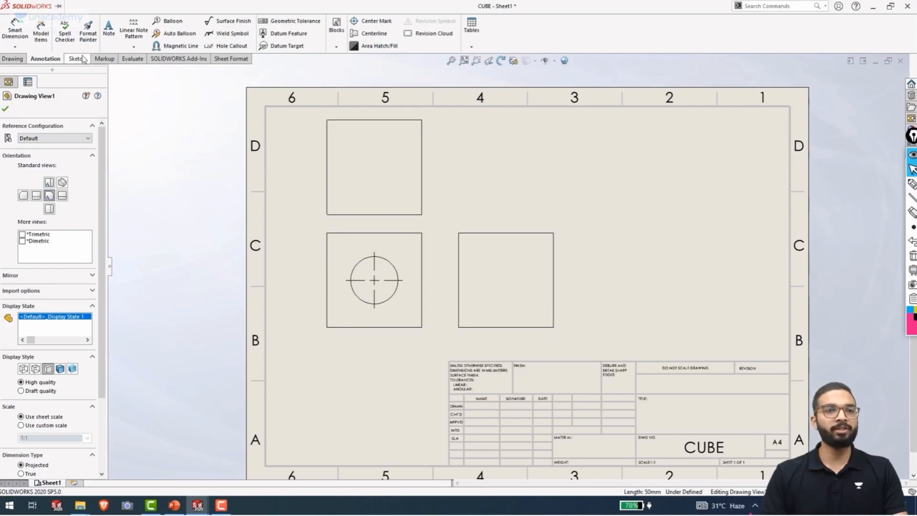
Dimension the height of the front view along its left edge with Smart Dimension, placing the value outside the view
left_click(75, 59)
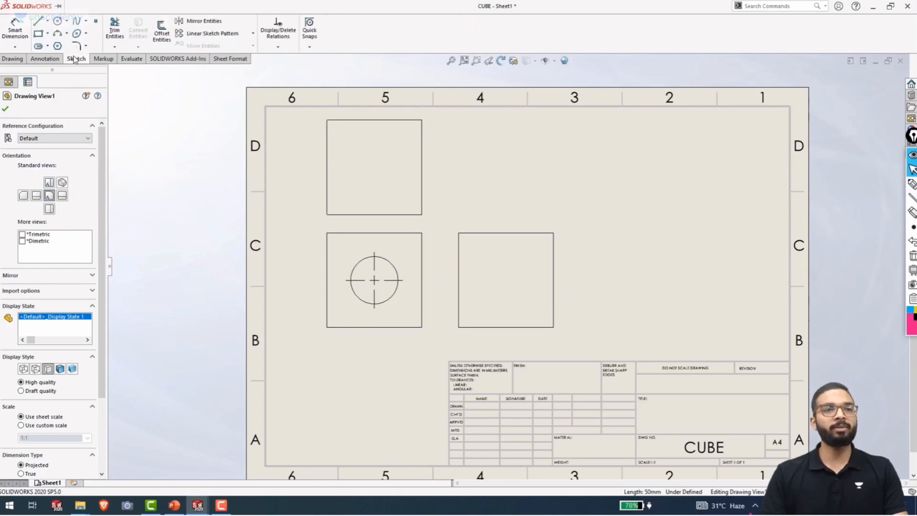
left_click(16, 32)
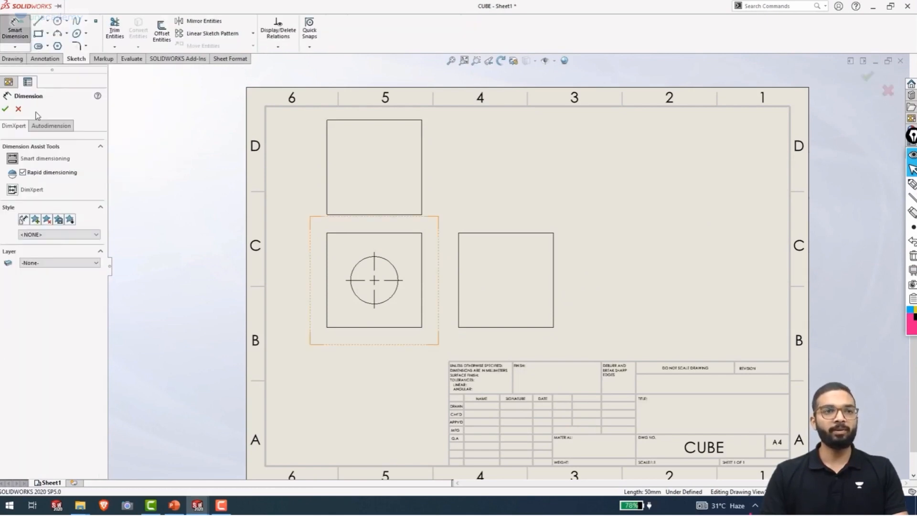
left_click(328, 295)
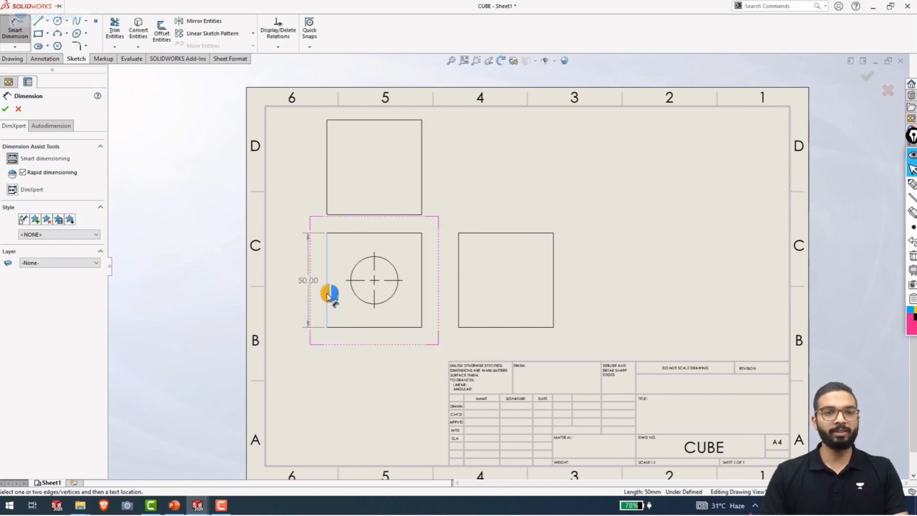
left_click(329, 299)
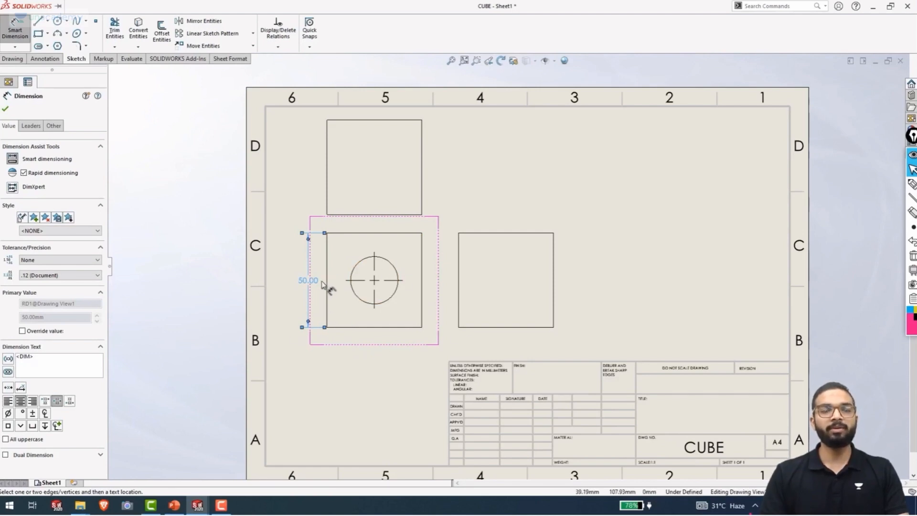
Dimension the width of the top view along its upper edge, placing the value above the view, and finish dimensioning
scroll(416, 239, "down", 3)
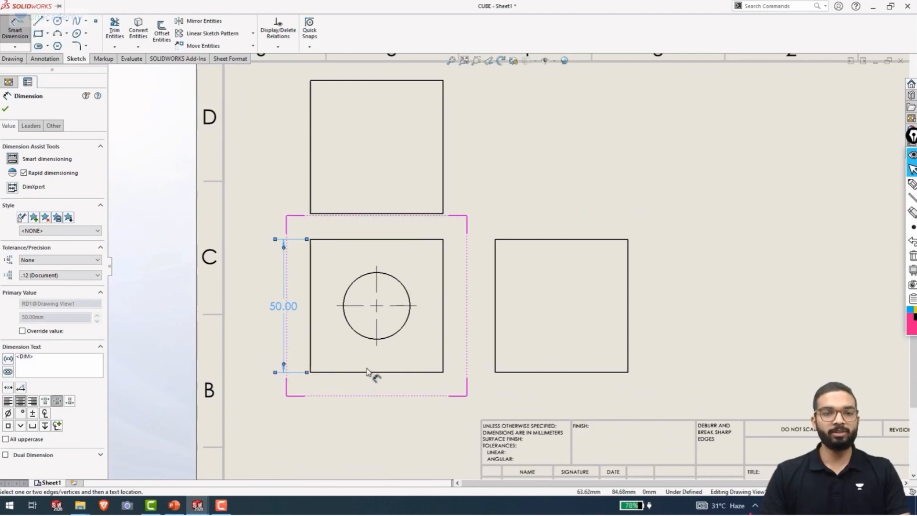
left_click(376, 81)
left_click(375, 84)
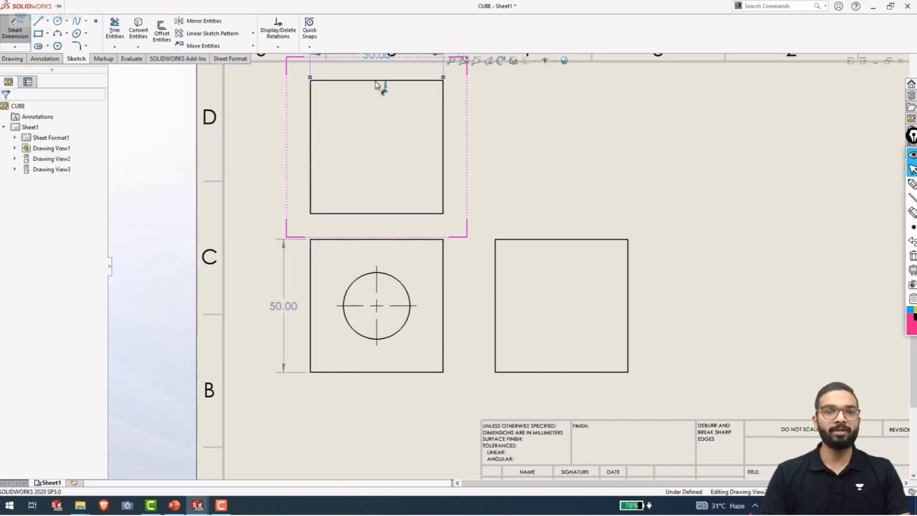
scroll(385, 191, "up", 2)
scroll(438, 140, "down", 1)
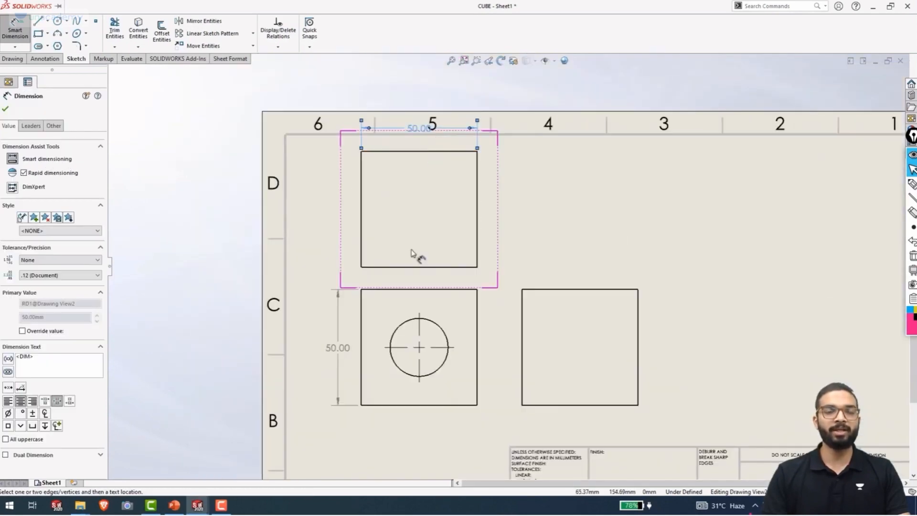
scroll(419, 399, "up", 3)
key("Escape")
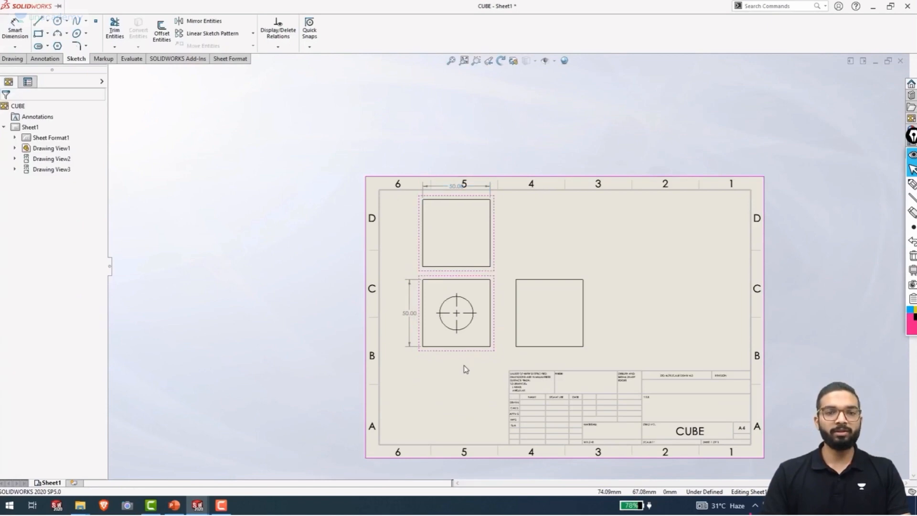
Move the front view lower and slightly right, and lower the top view so its width dimension lies inside the sheet border
scroll(461, 362, "down", 2)
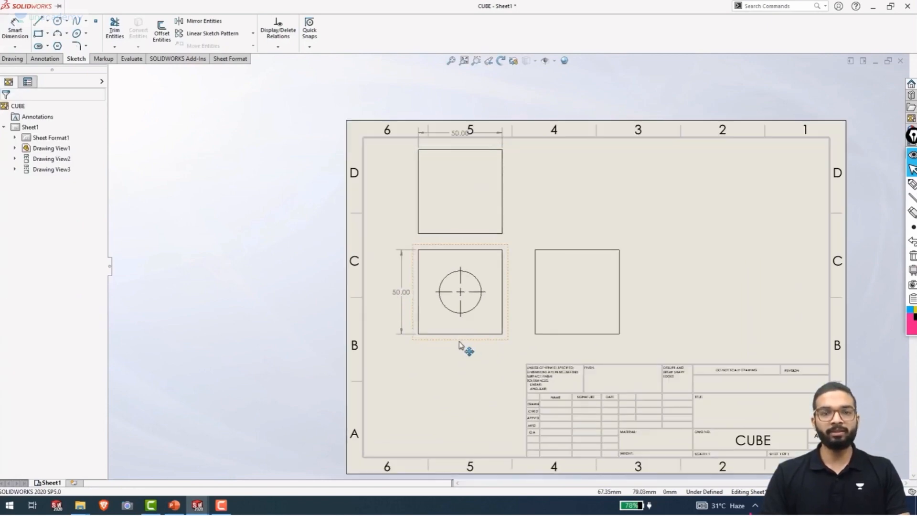
mouse_move(457, 347)
left_mouse_down()
mouse_move(462, 372)
mouse_move(466, 352)
mouse_move(474, 365)
left_mouse_up()
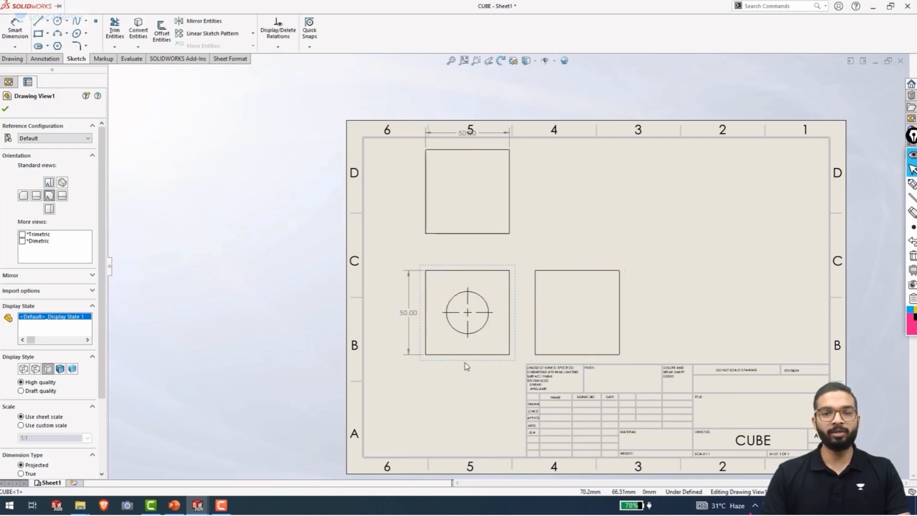
mouse_move(463, 367)
left_mouse_down()
mouse_move(470, 336)
mouse_move(467, 362)
left_mouse_up()
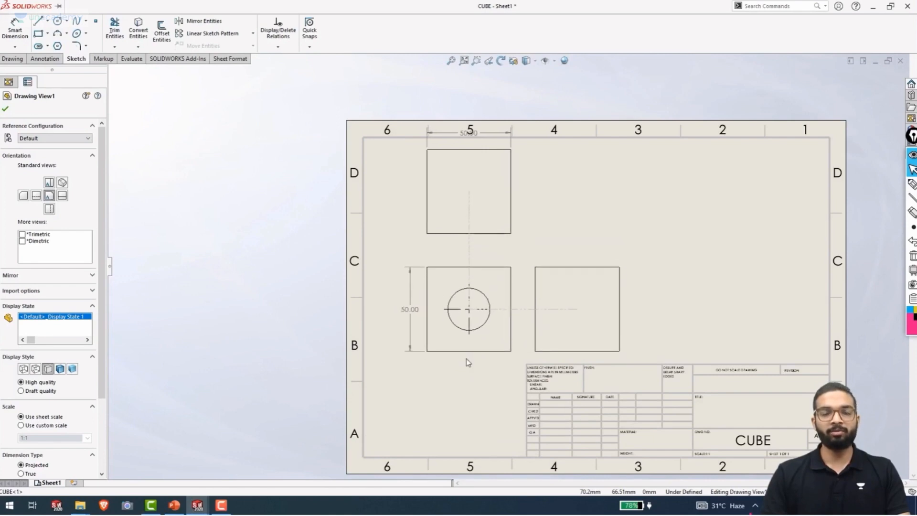
left_click_drag(450, 242, 435, 257)
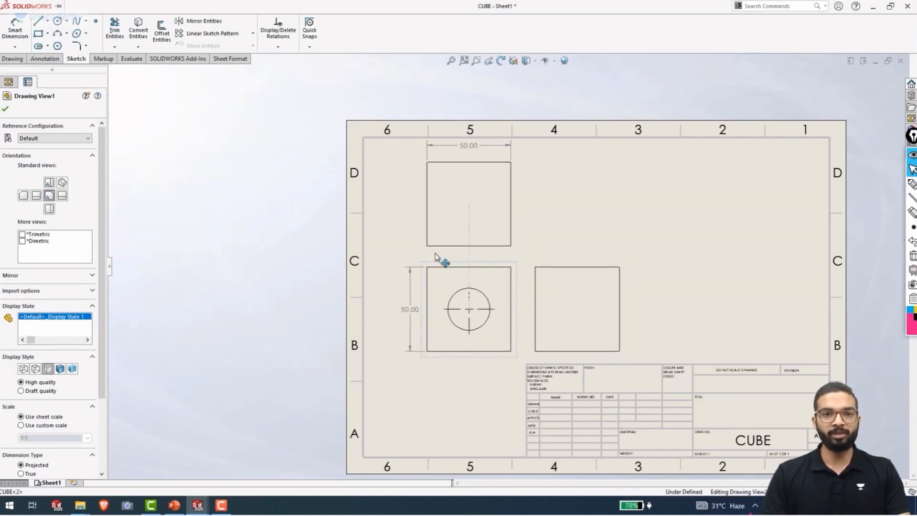
Move the side view farther right of the front view and narrow the gap between the front and top views
scroll(550, 336, "down", 1)
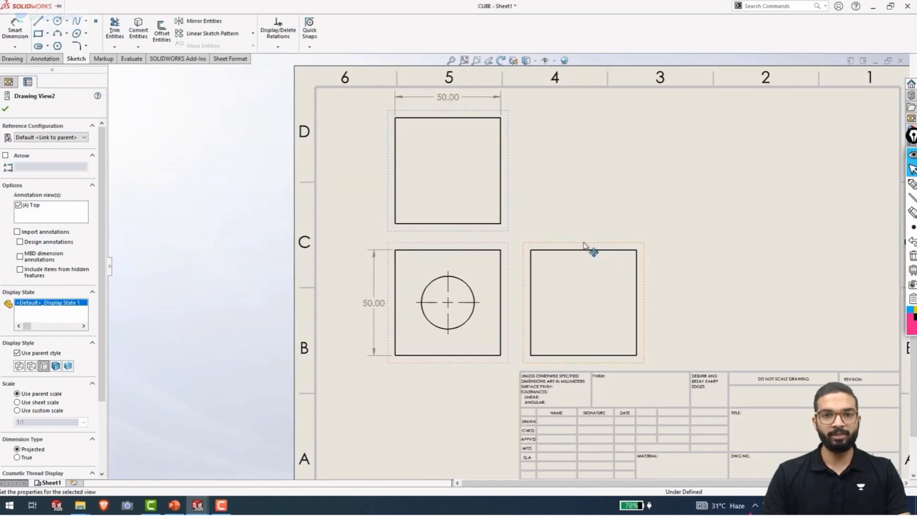
mouse_move(590, 247)
left_mouse_down()
mouse_move(613, 246)
mouse_move(556, 213)
mouse_move(571, 178)
mouse_move(563, 330)
mouse_move(558, 279)
left_mouse_up()
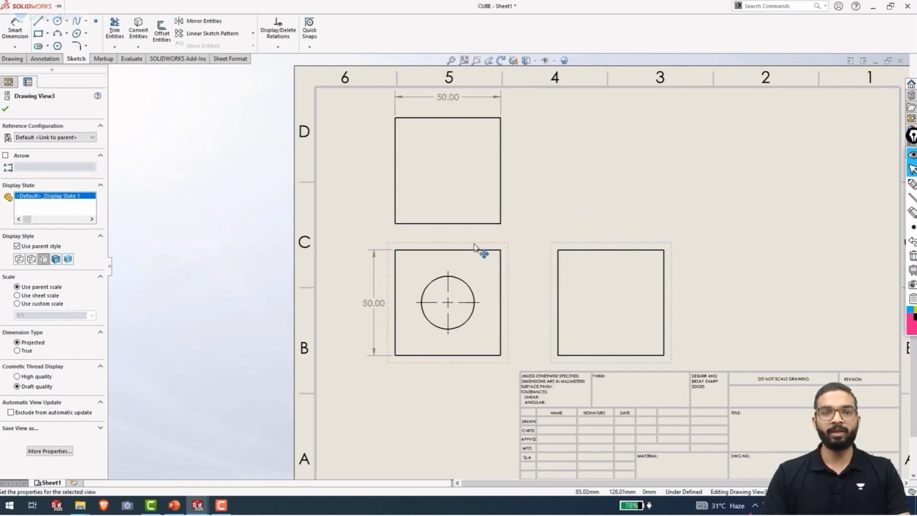
mouse_move(474, 243)
left_mouse_down()
mouse_move(473, 235)
mouse_move(479, 253)
mouse_move(480, 243)
left_mouse_up()
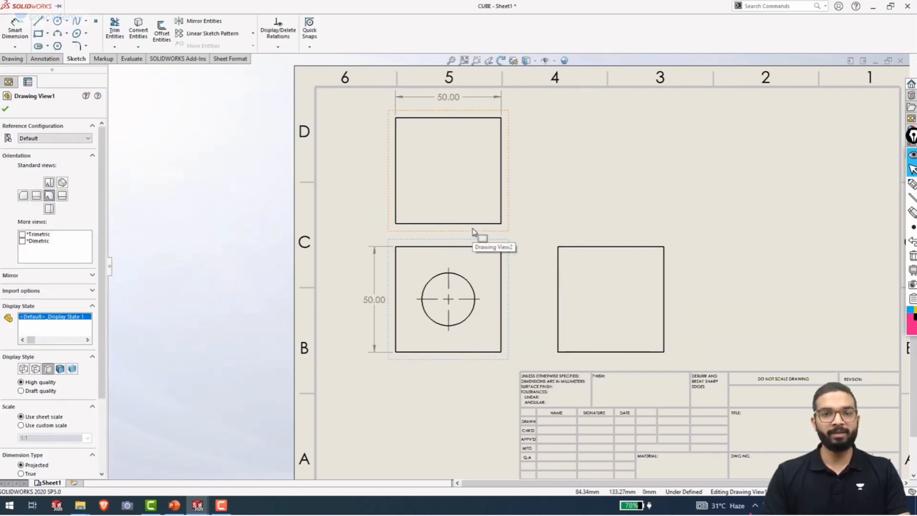
mouse_move(466, 233)
left_mouse_down()
mouse_move(456, 240)
mouse_move(465, 233)
mouse_move(467, 250)
mouse_move(462, 233)
mouse_move(566, 252)
mouse_move(447, 236)
left_mouse_up()
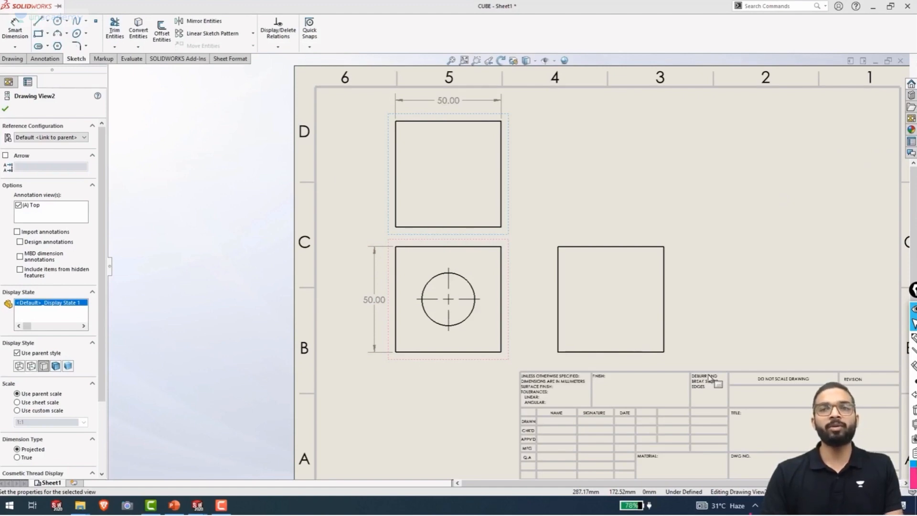
Place the Isometric view of CUBE.SLDPRT in the sheet's upper-right area and display it shaded with edges
left_click(911, 120)
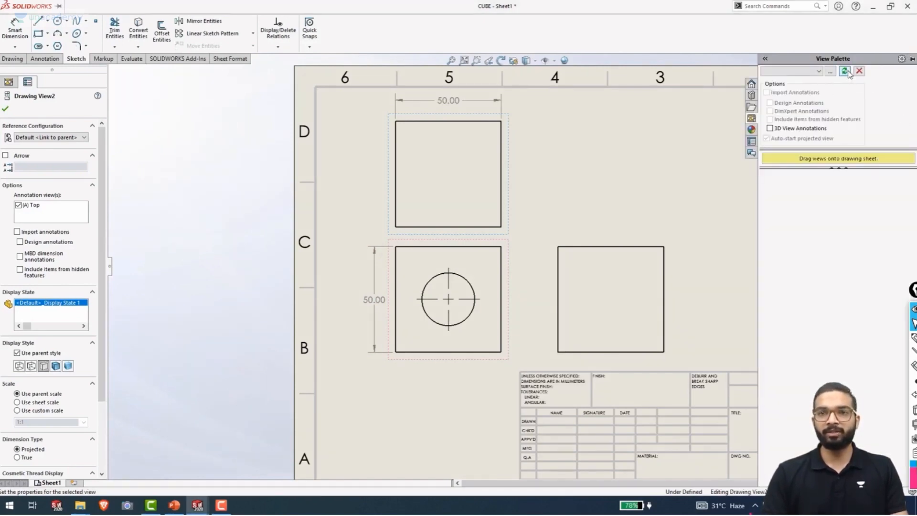
left_click(819, 72)
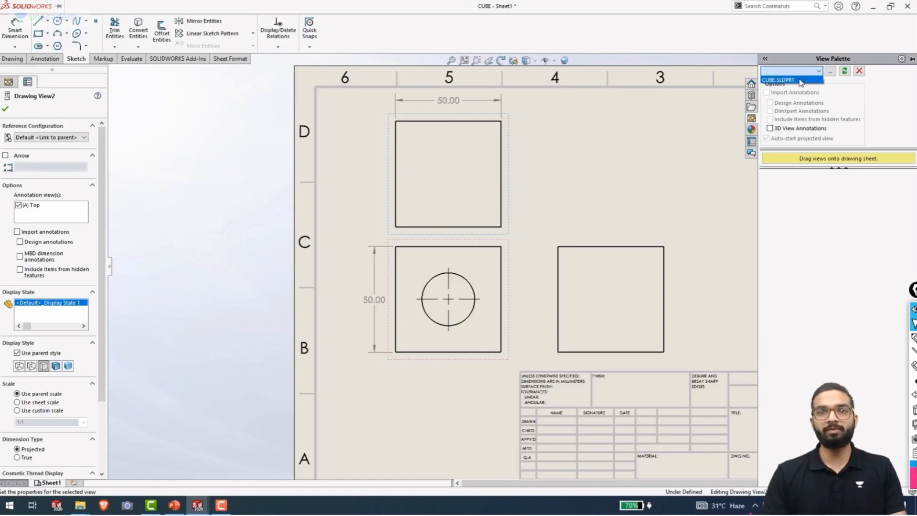
left_click(801, 81)
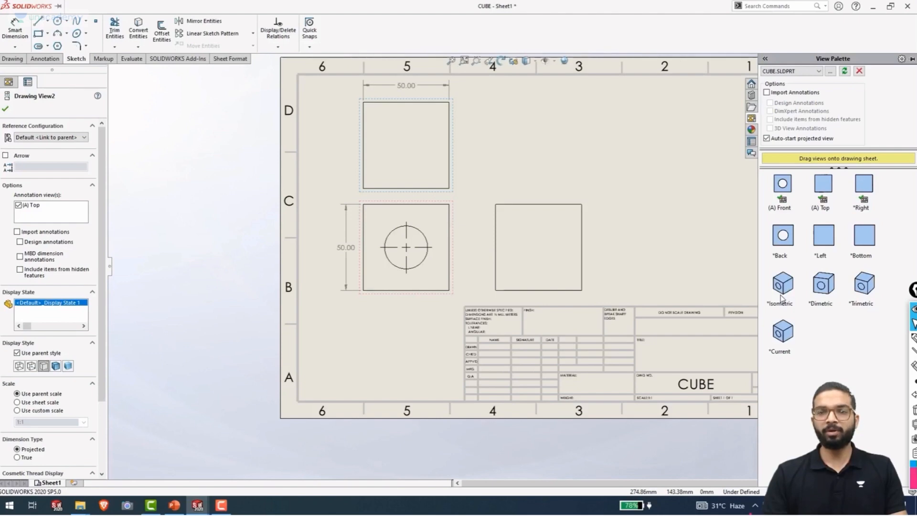
mouse_move(781, 298)
left_mouse_down()
mouse_move(671, 174)
mouse_move(680, 159)
left_mouse_up()
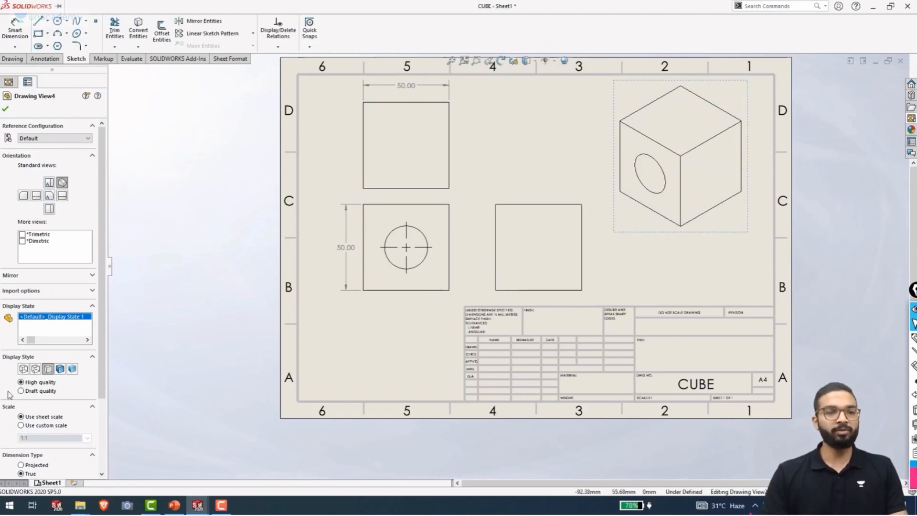
left_click(59, 368)
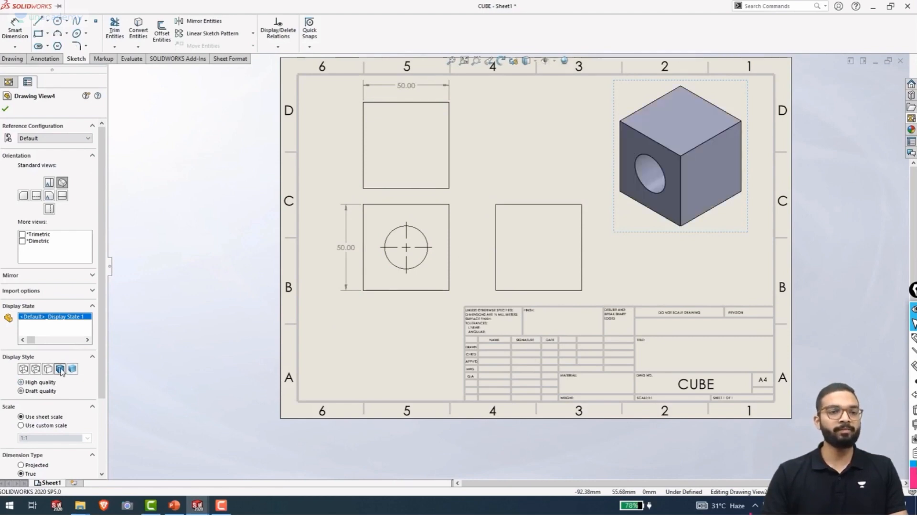
left_click(812, 239)
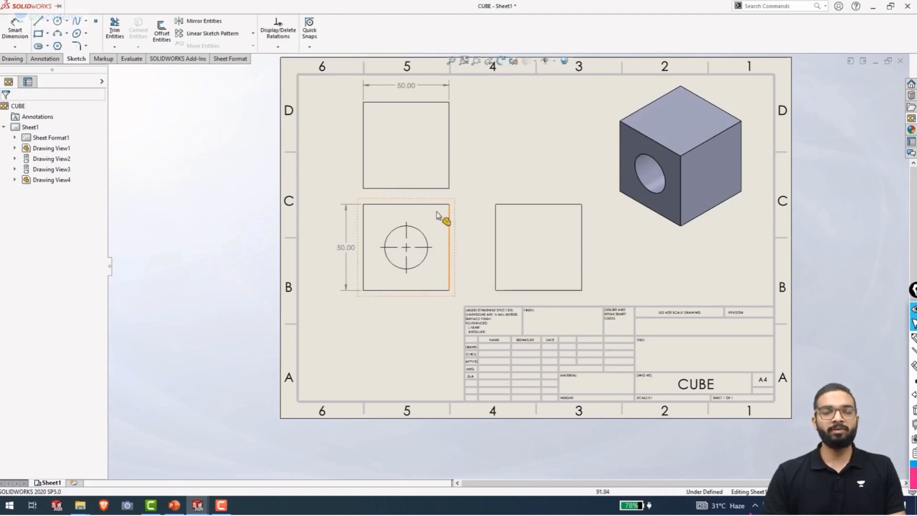
Show hidden lines in the top and side views, and move the side view closer to the front view
left_click(454, 186)
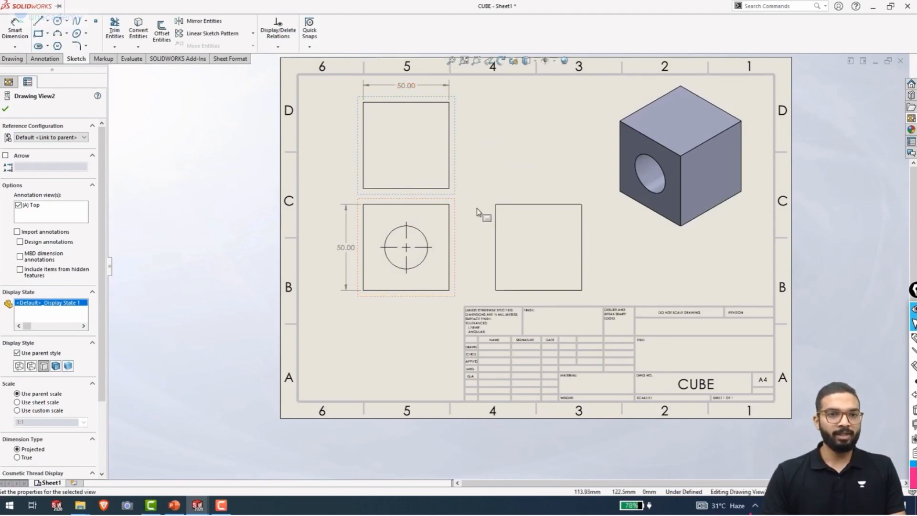
left_click(32, 366)
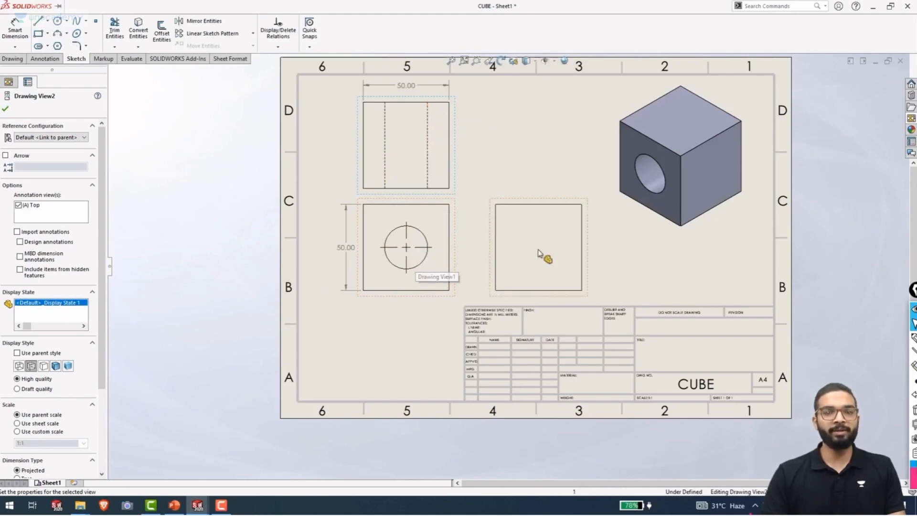
left_click(495, 299)
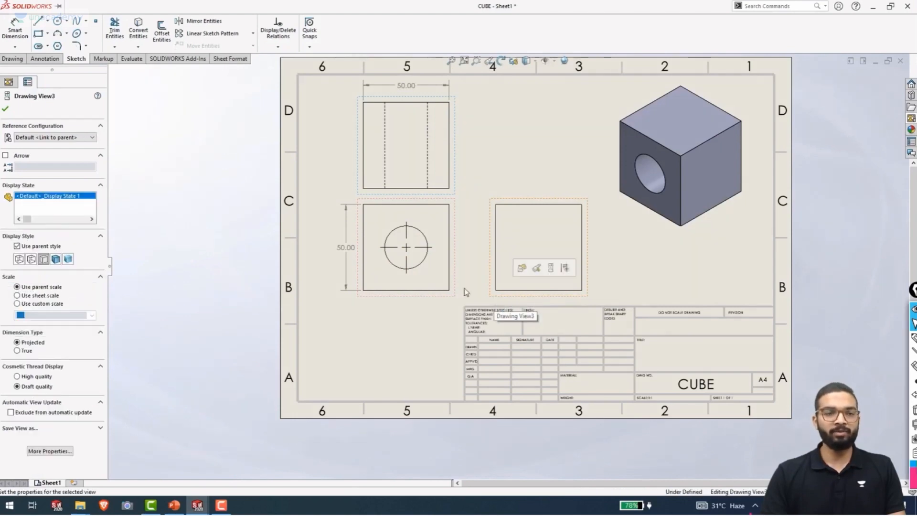
left_click(31, 260)
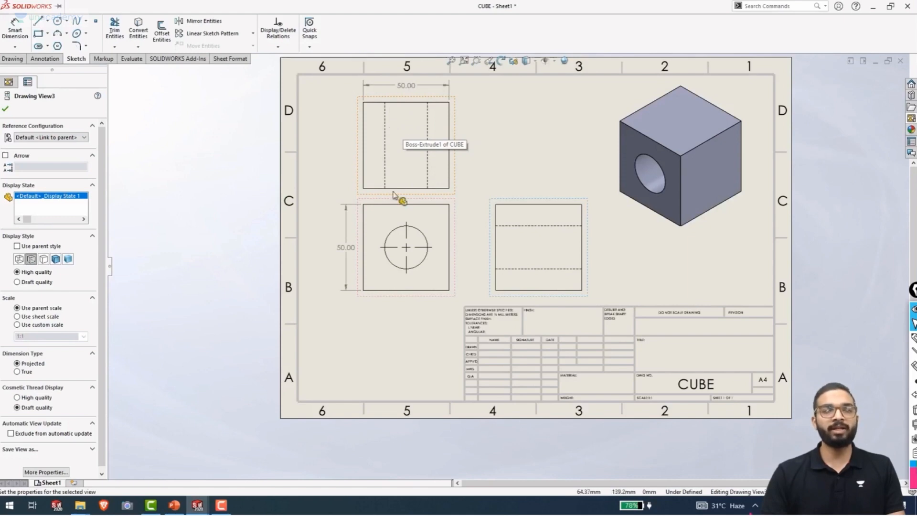
left_click_drag(503, 205, 487, 197)
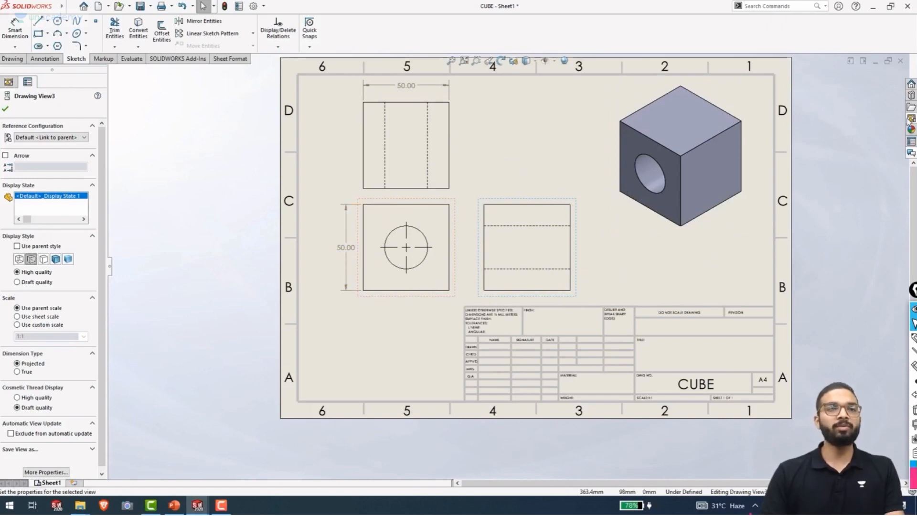
Replace the front view hole's center mark with one inserted automatically using the all-holes option
left_click(44, 58)
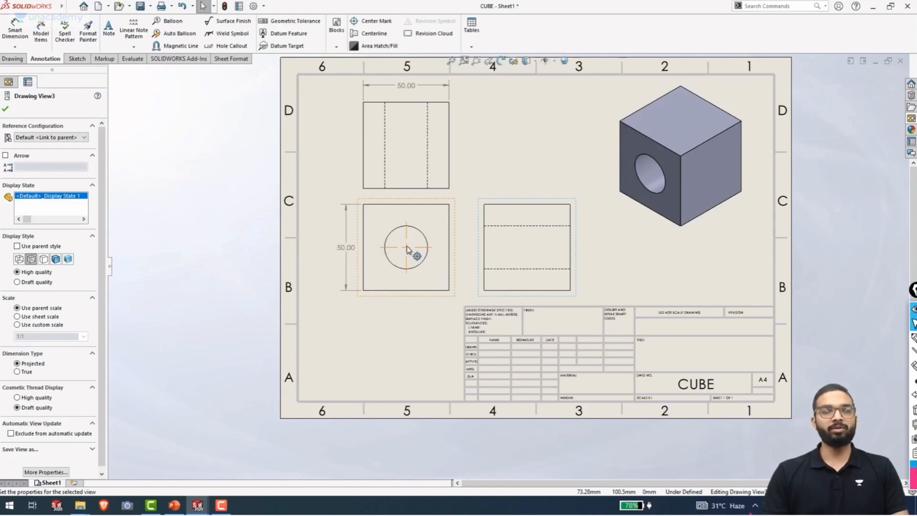
key("Escape")
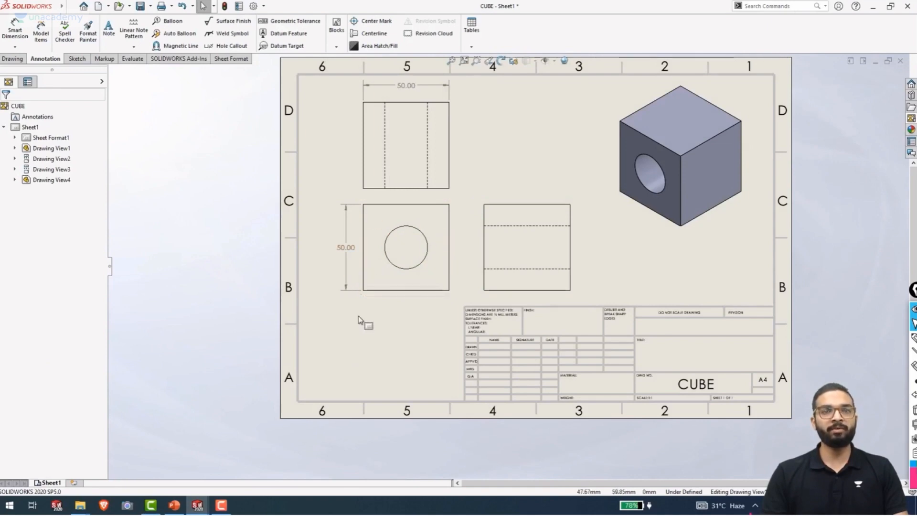
left_click(367, 22)
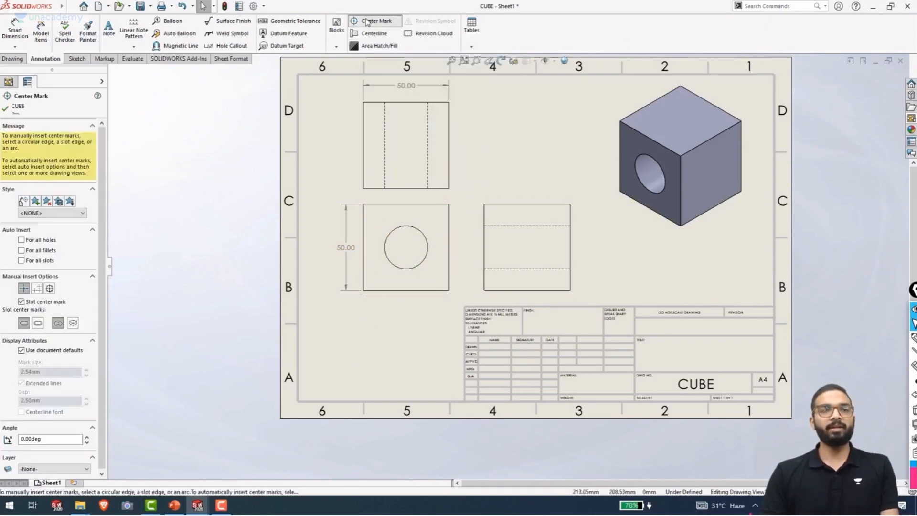
left_click(21, 240)
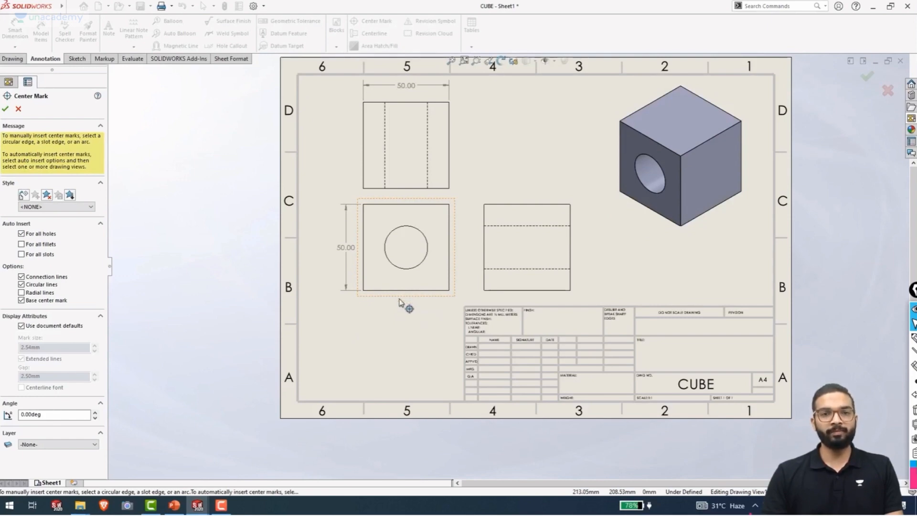
left_click(400, 297)
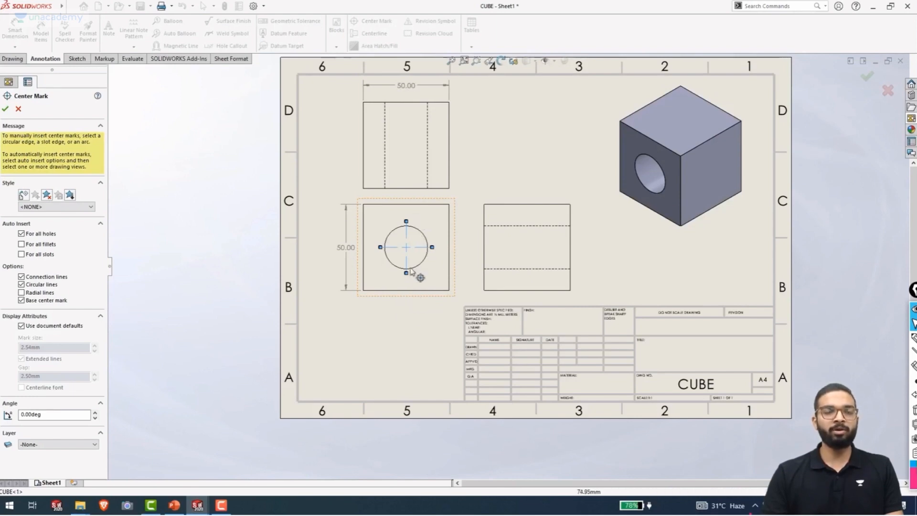
left_click(6, 110)
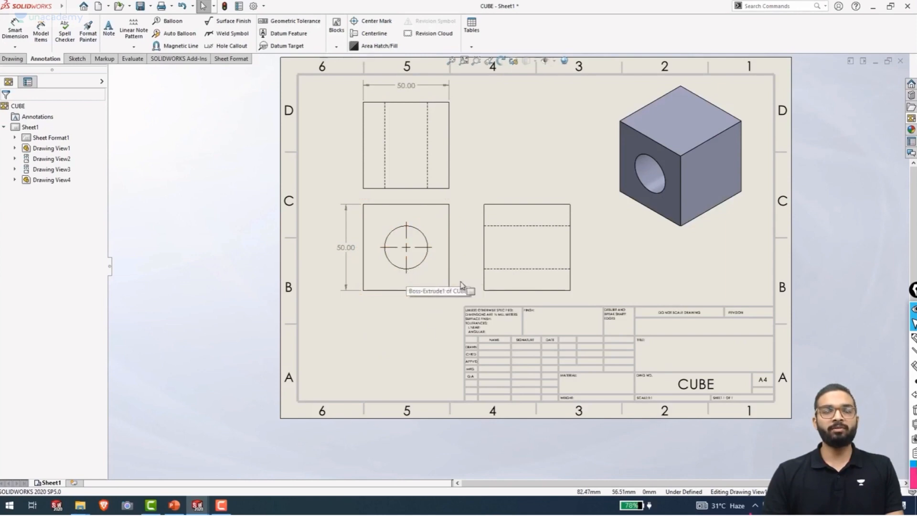
Dimension the horizontal distance from the hole's center mark to the front view's right edge, placing it below the view
right_click_drag(420, 368, 406, 239)
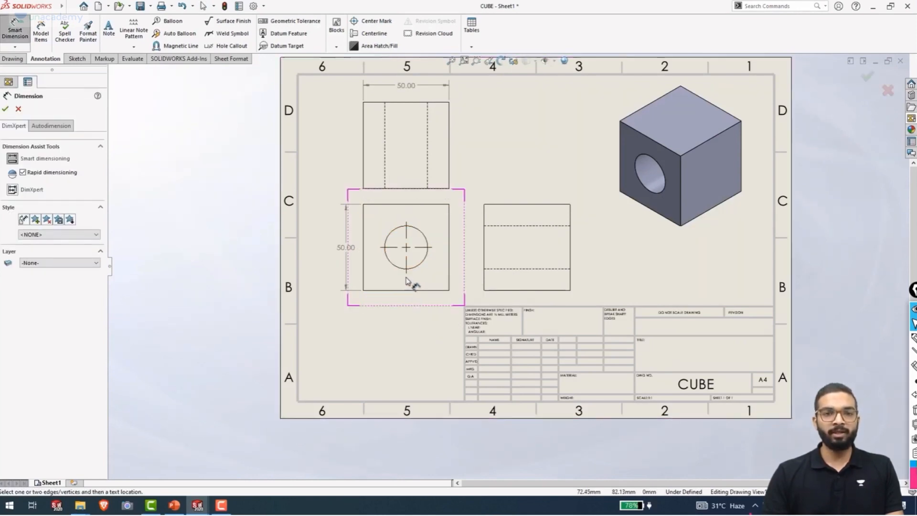
left_click(449, 284)
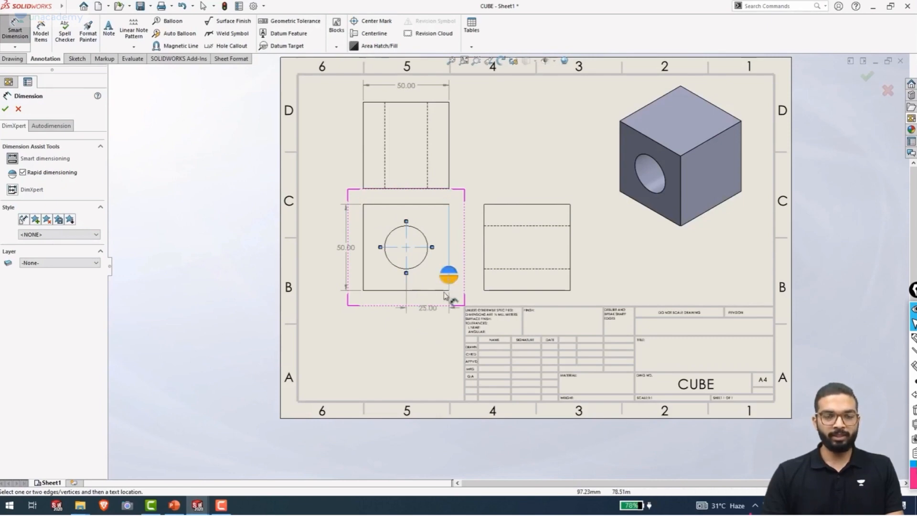
left_click(406, 246)
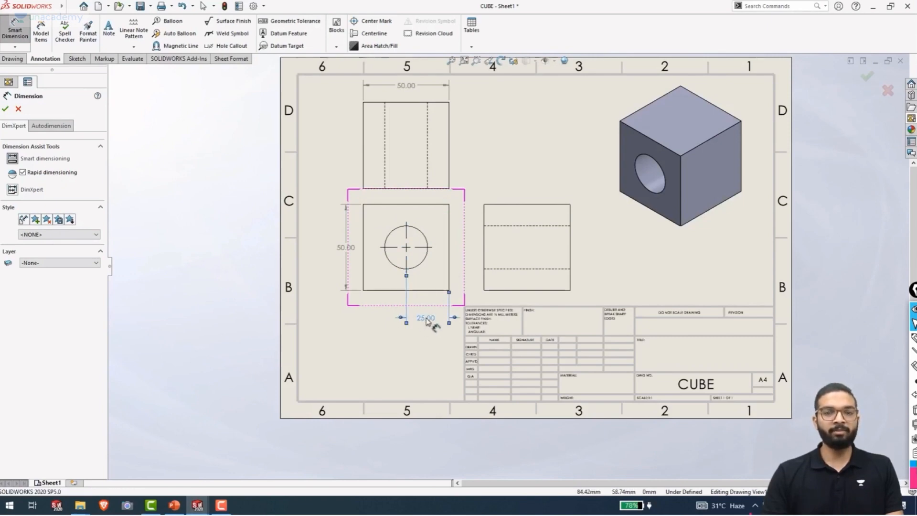
left_click(428, 319)
Dimension the vertical distance from the hole's center mark to the front view's top edge, placing it between the front and side views
scroll(423, 344, "down", 2)
scroll(456, 292, "down", 1)
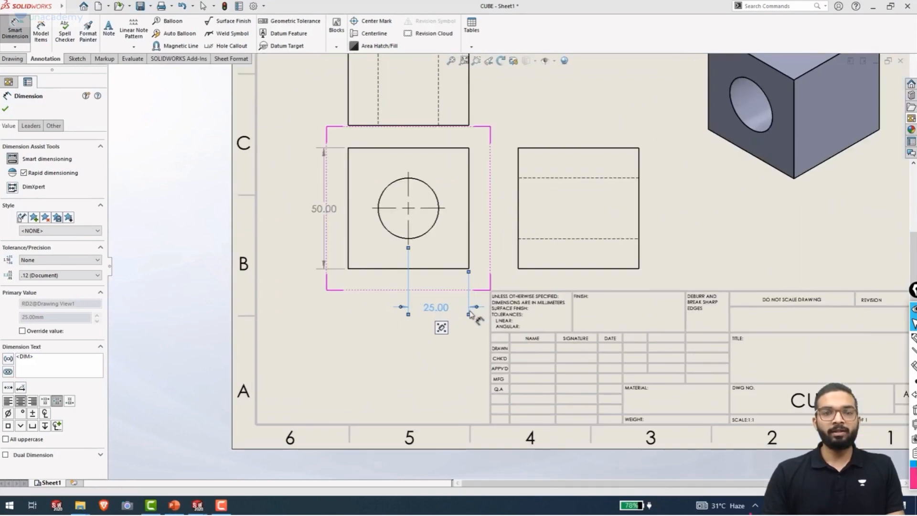
left_click(440, 212)
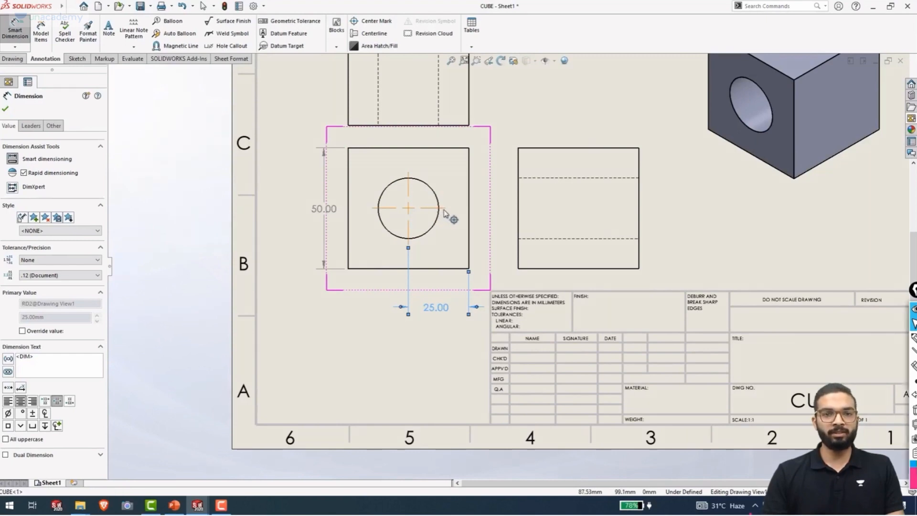
left_click(447, 148)
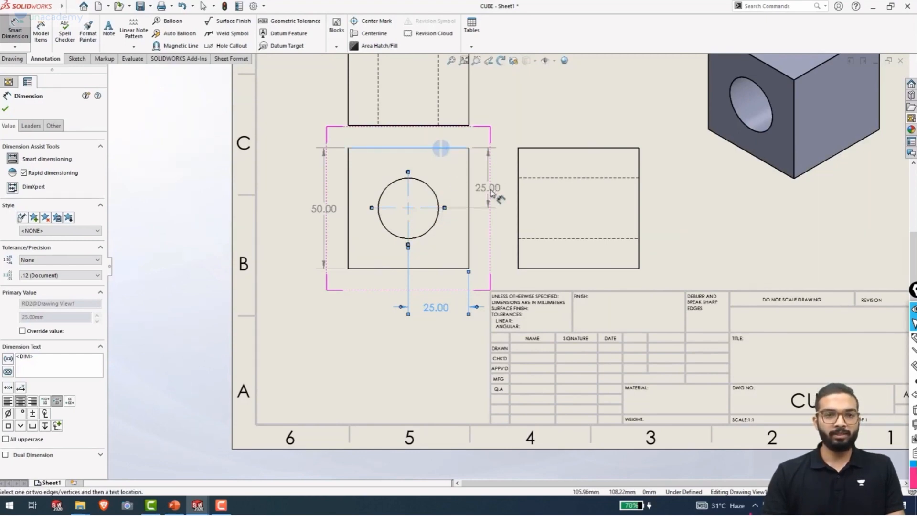
left_click(493, 183)
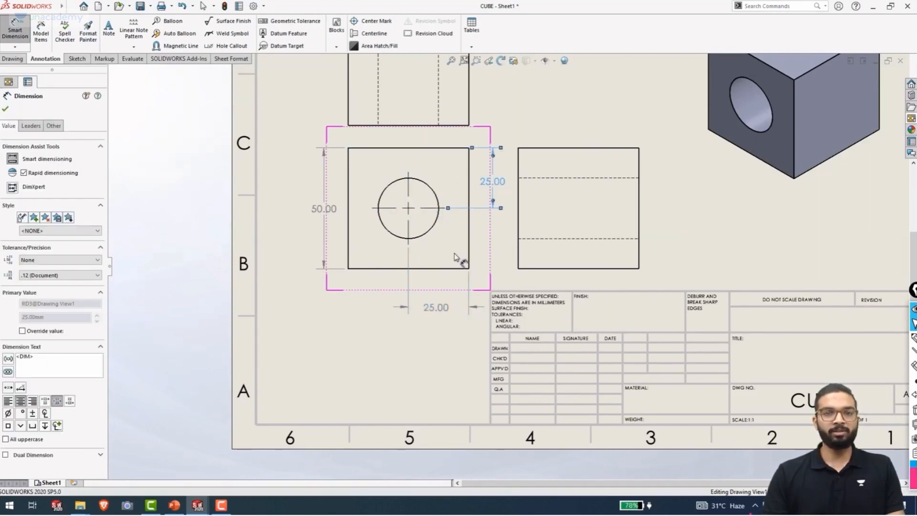
scroll(461, 248, "up", 1)
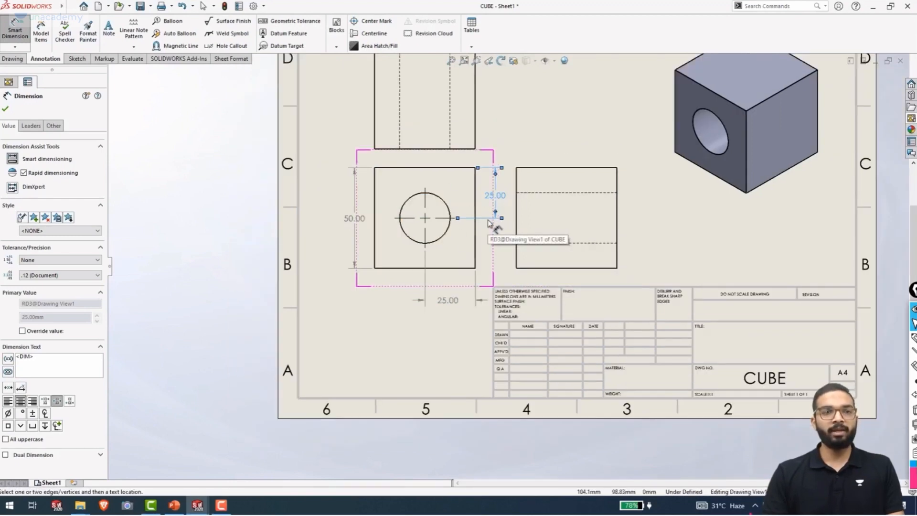
key("Escape")
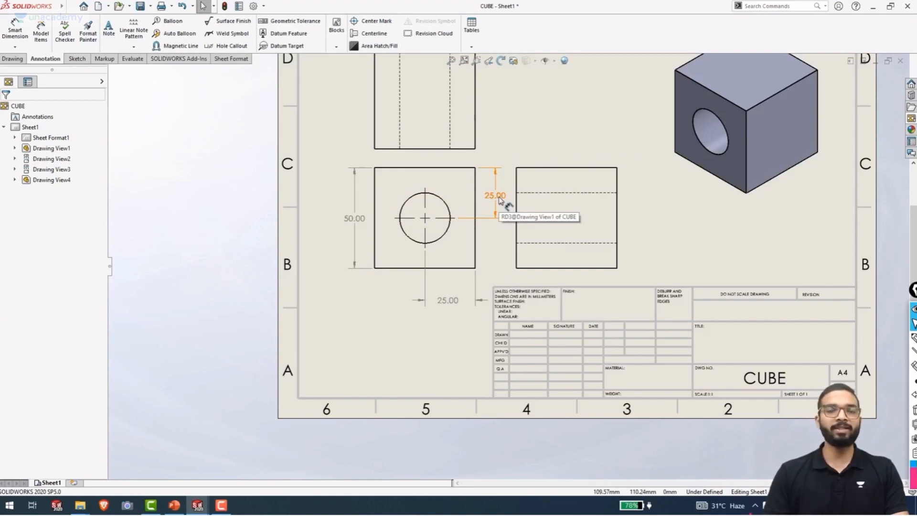
Add a horizontal centerline between the side view's top and bottom edges and a vertical one between the top view's left and right edges
key("f")
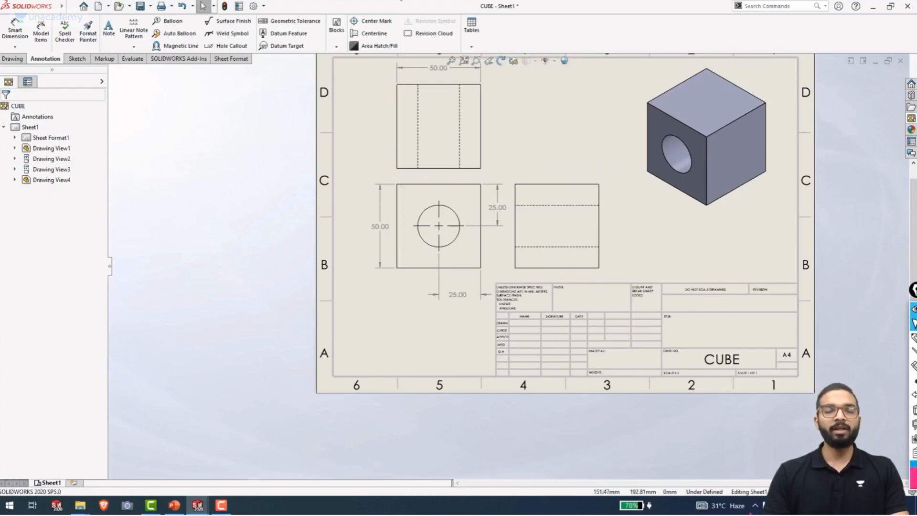
left_click(367, 36)
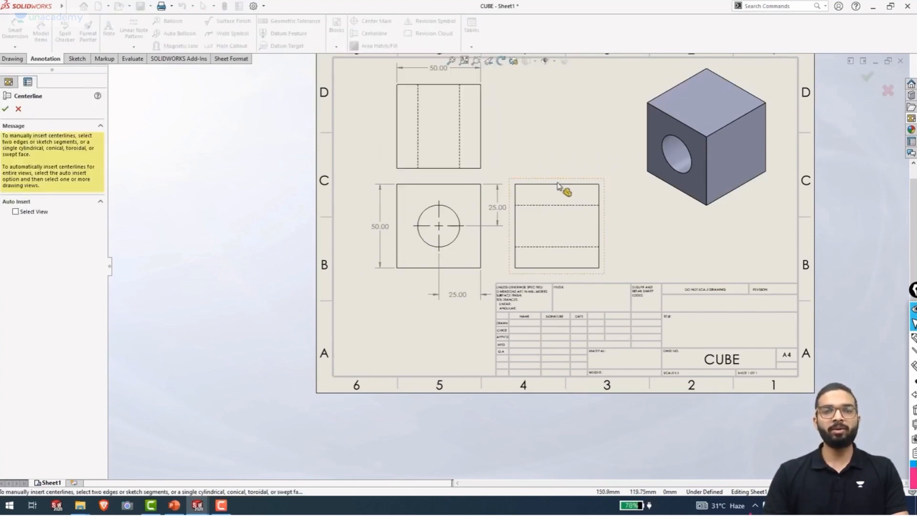
scroll(549, 177, "down", 2)
left_click(554, 197)
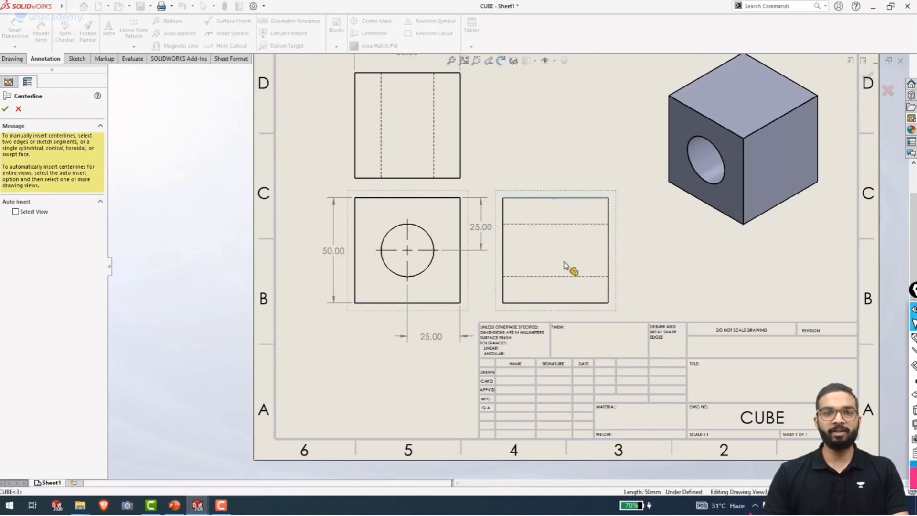
left_click(557, 302)
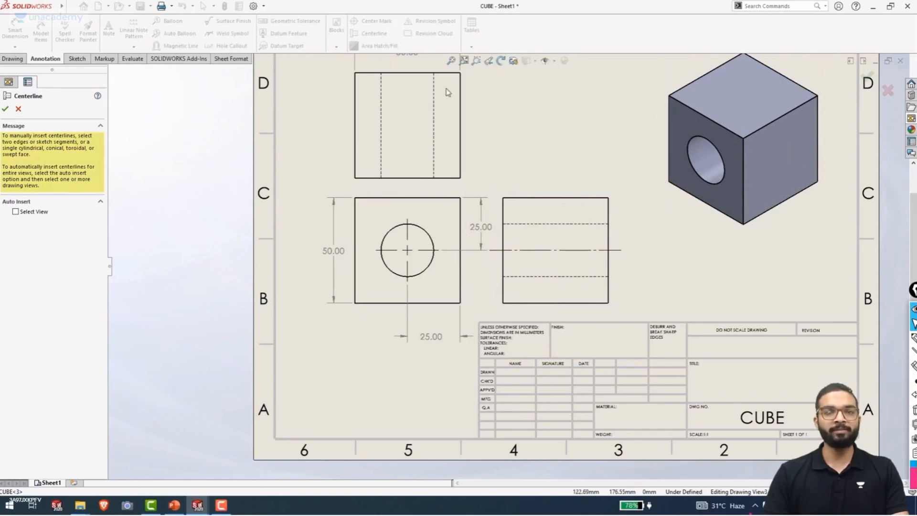
left_click(355, 145)
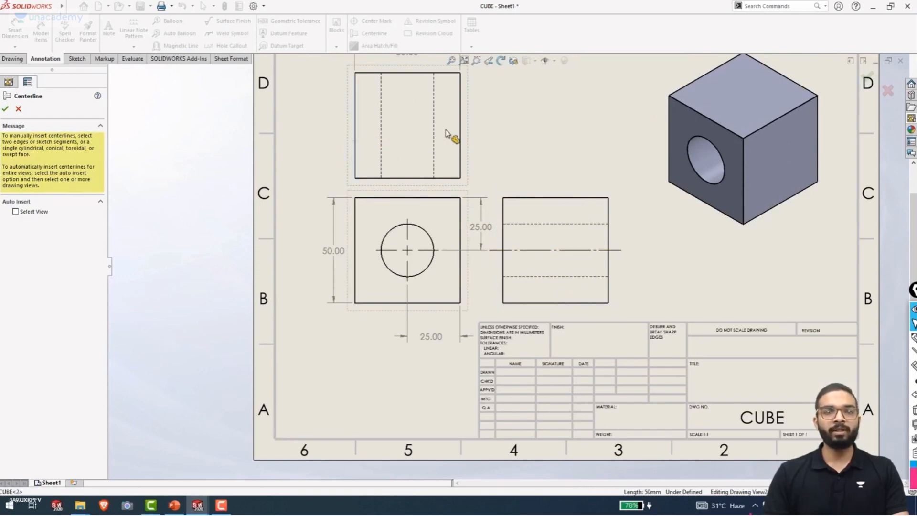
left_click(460, 144)
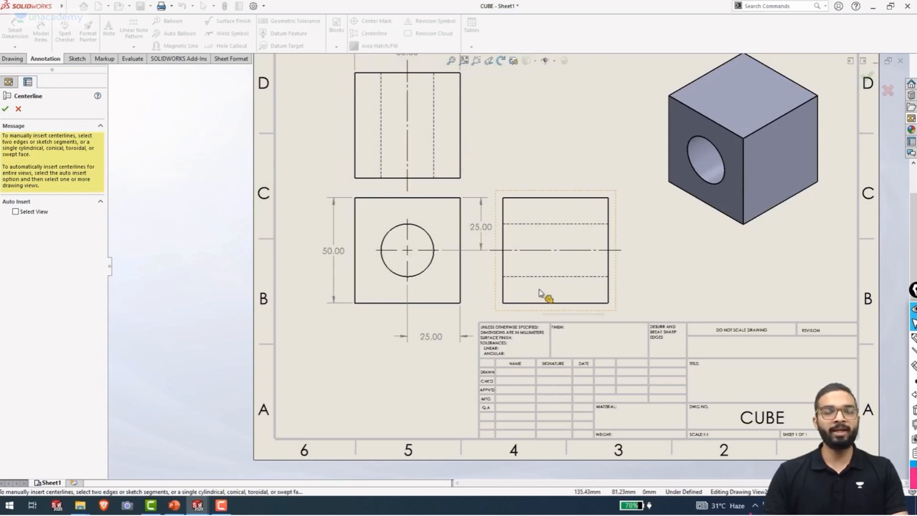
left_click(6, 109)
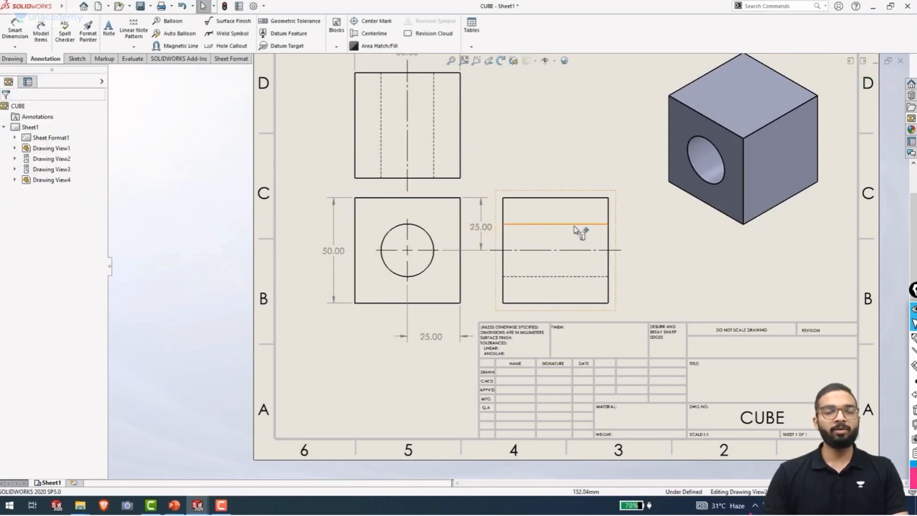
Shorten the centerlines of the side and top views so their ends extend only slightly beyond the view outlines
scroll(603, 254, "down", 3)
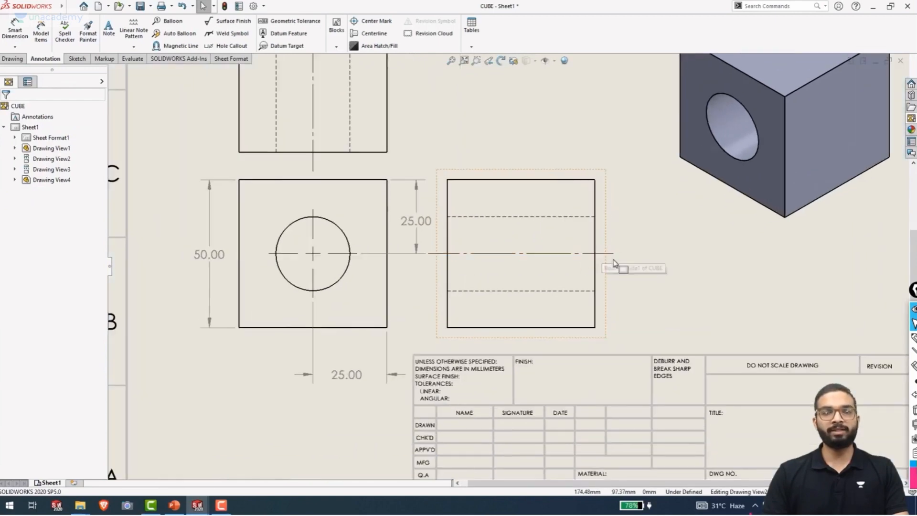
left_click(614, 258)
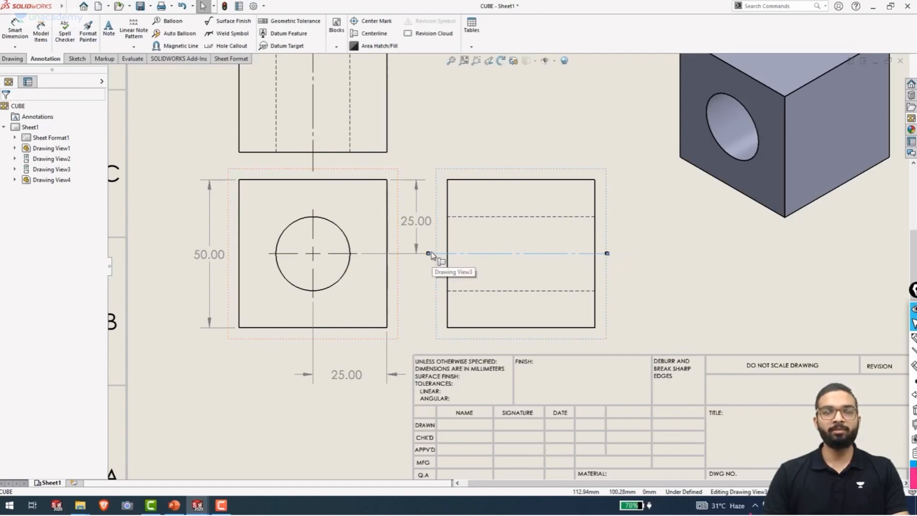
left_click_drag(431, 252, 442, 259)
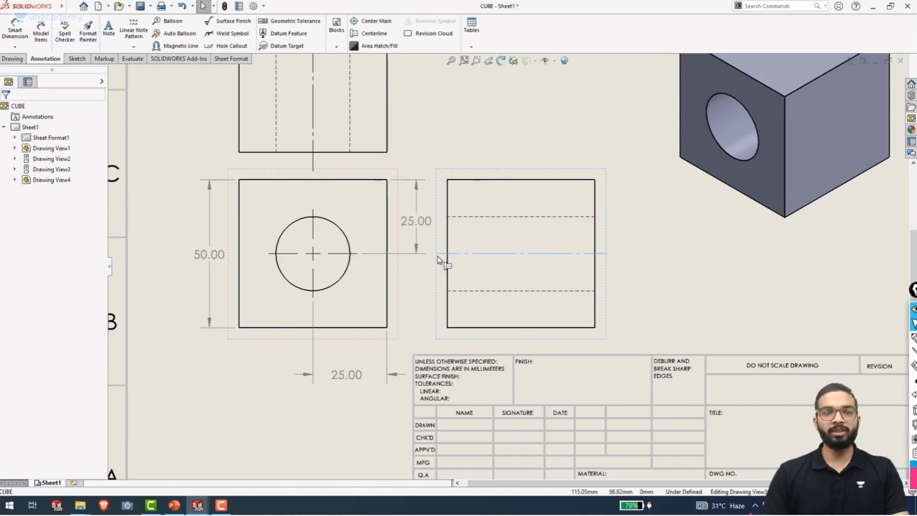
scroll(501, 279, "up", 4)
scroll(427, 170, "down", 3)
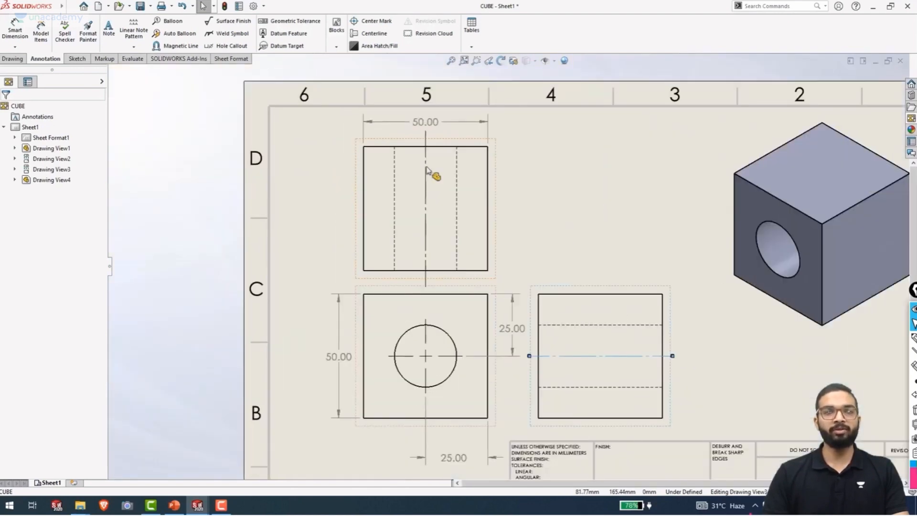
left_click(426, 167)
left_click_drag(425, 131, 423, 140)
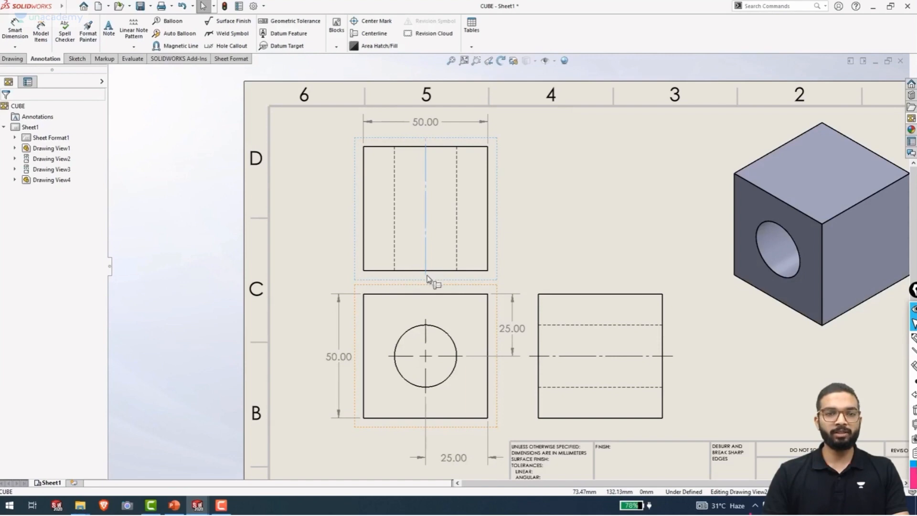
left_click(573, 222)
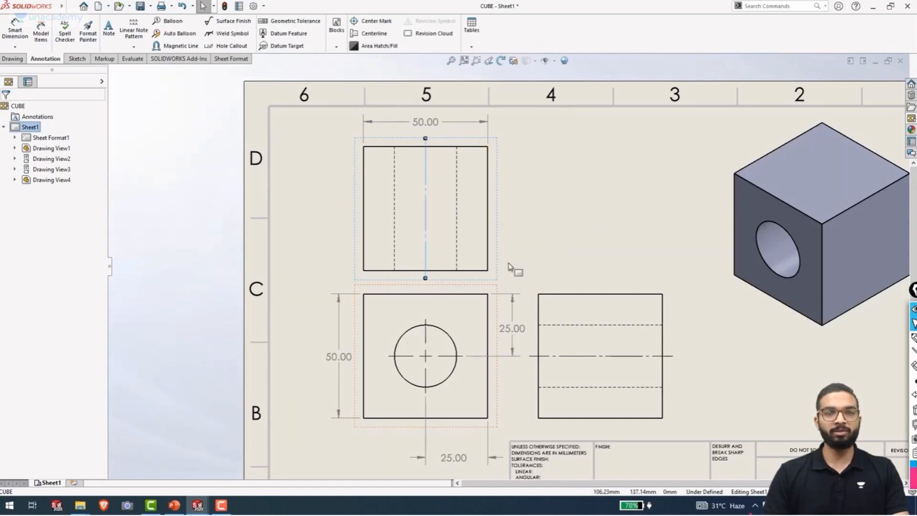
Create a full section view with a vertical cutting line through the top view's center, placing it between the top and isometric views
scroll(548, 282, "up", 4)
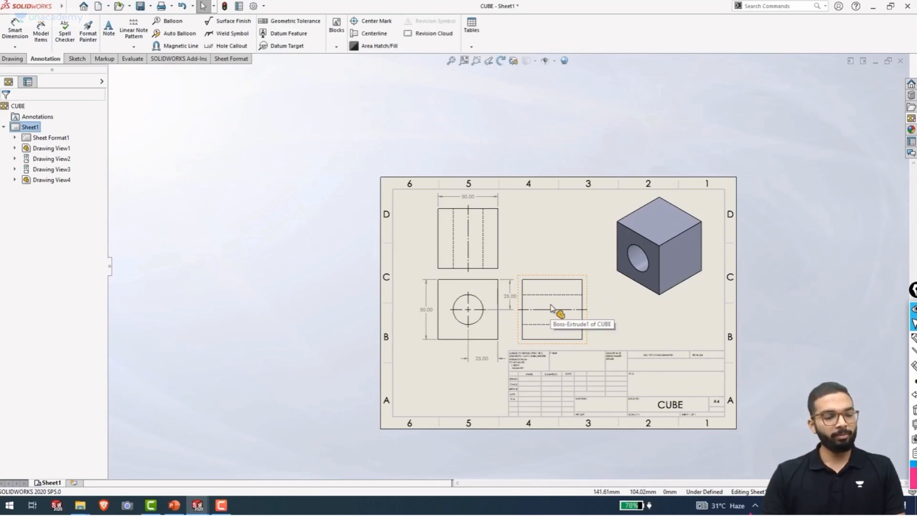
key("f")
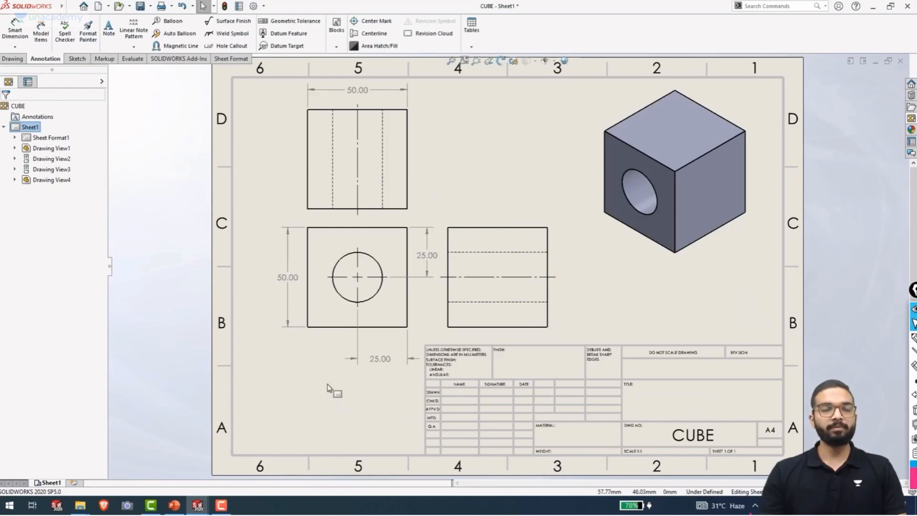
mouse_move(2, 10)
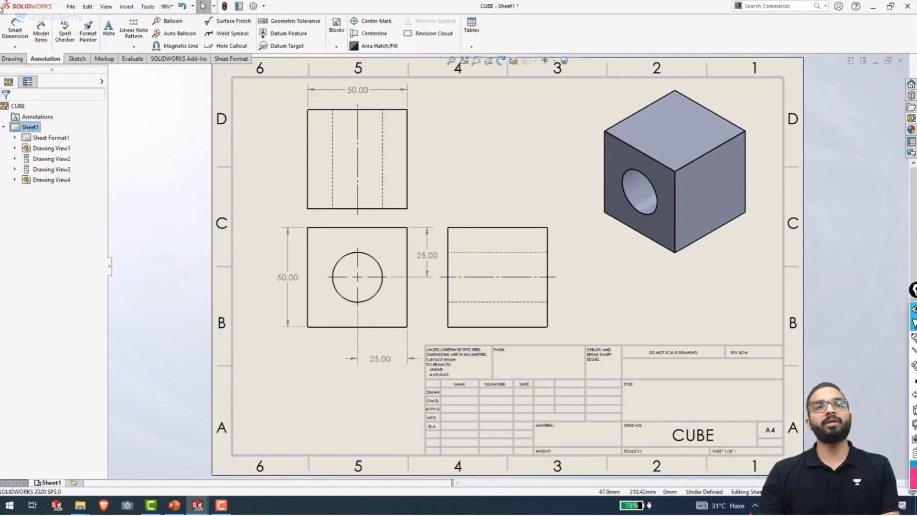
left_click(12, 59)
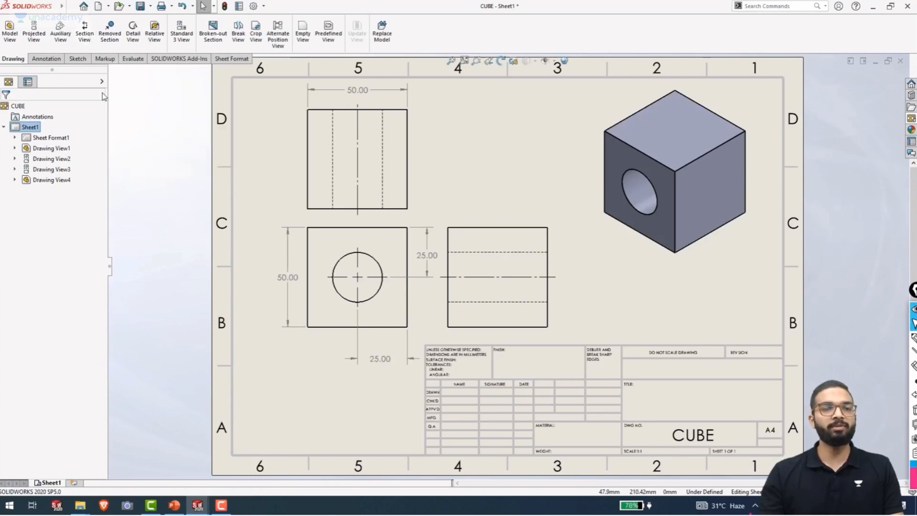
left_click(85, 32)
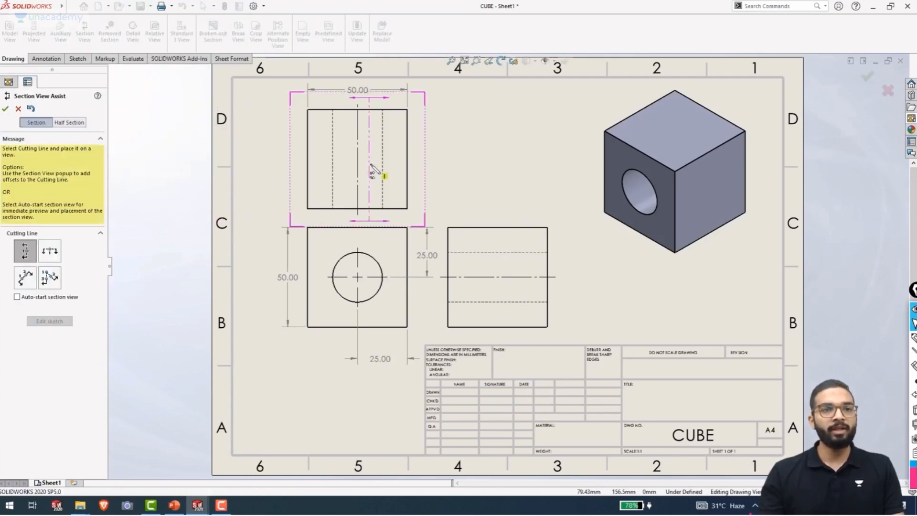
scroll(372, 171, "up", 2)
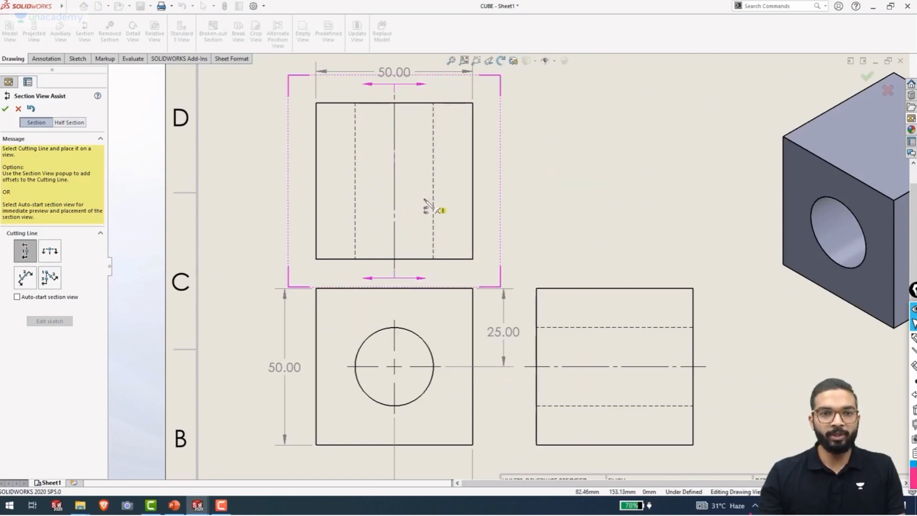
left_click(394, 163)
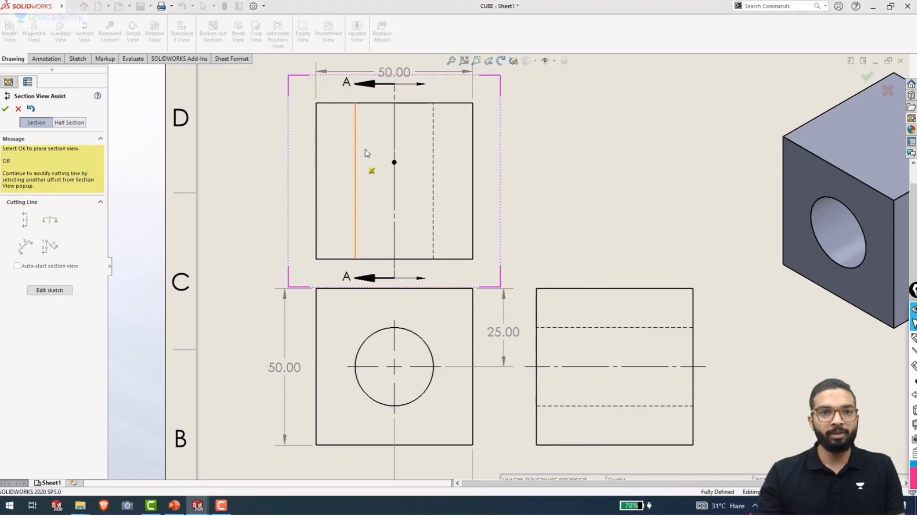
key("Return")
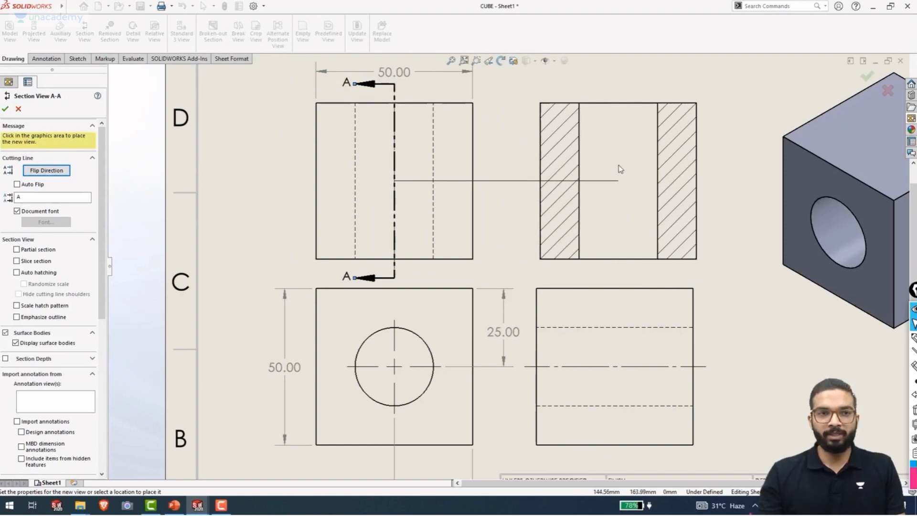
left_click(619, 169)
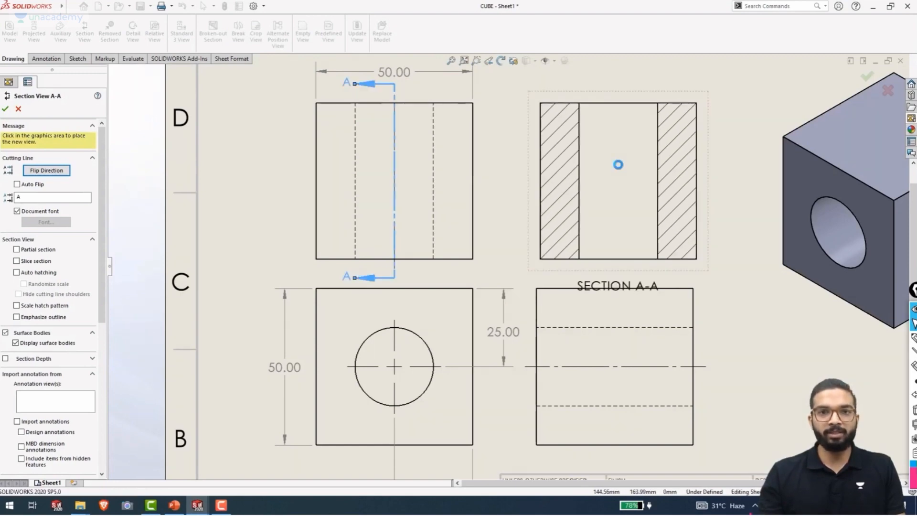
left_click(5, 109)
scroll(471, 263, "up", 4)
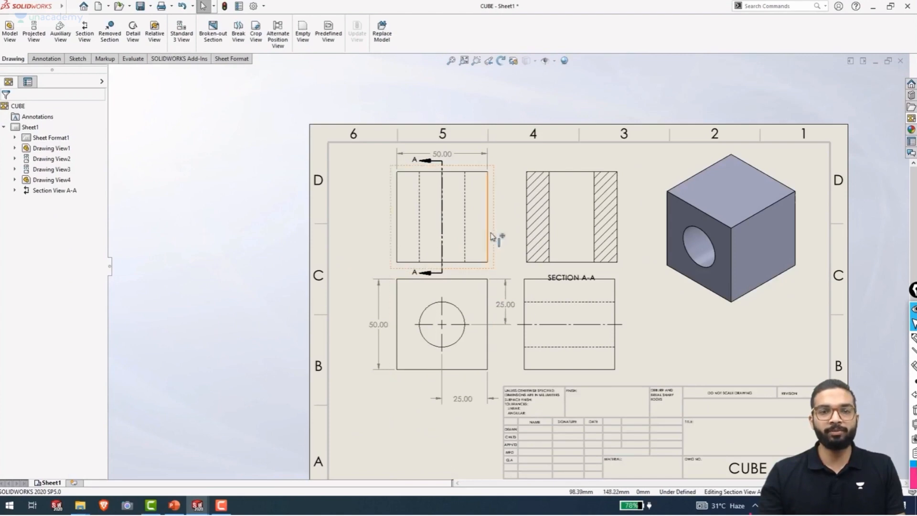
scroll(525, 210, "down", 3)
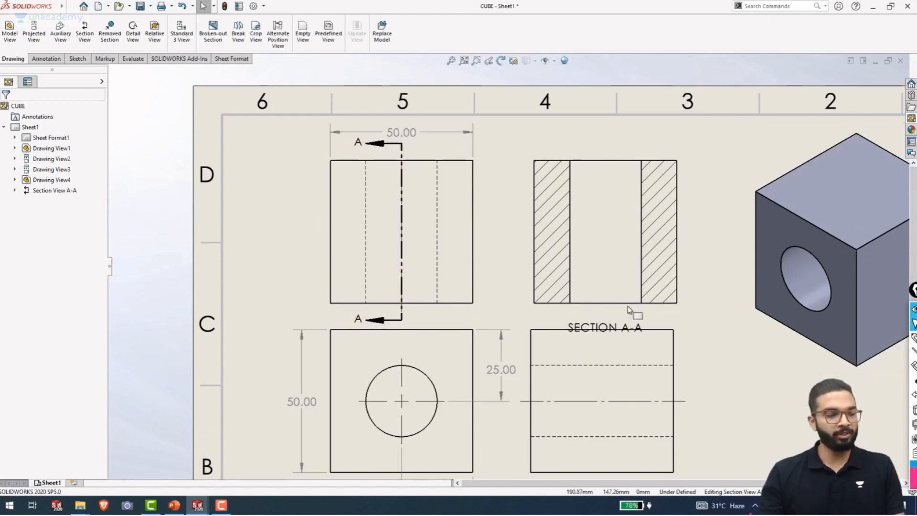
key("ctrl+shift+3")
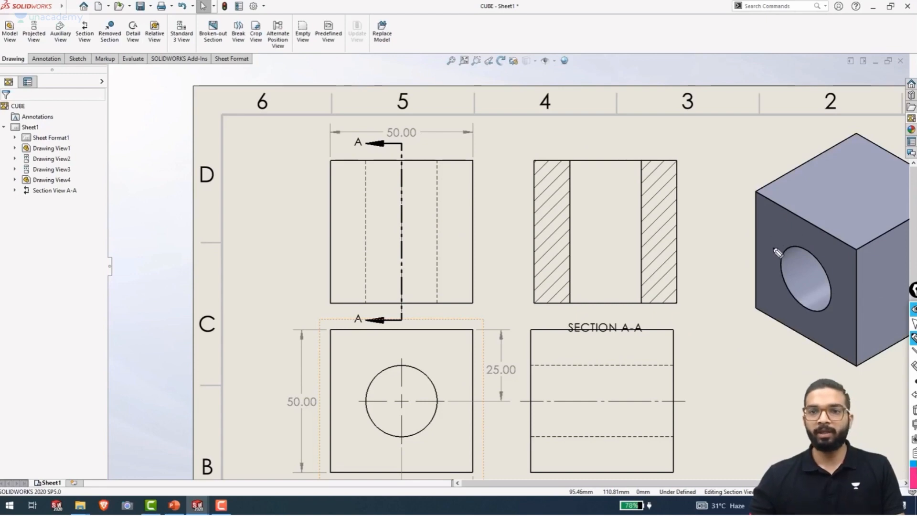
mouse_move(771, 251)
left_mouse_down()
mouse_move(884, 179)
mouse_move(913, 149)
left_mouse_up()
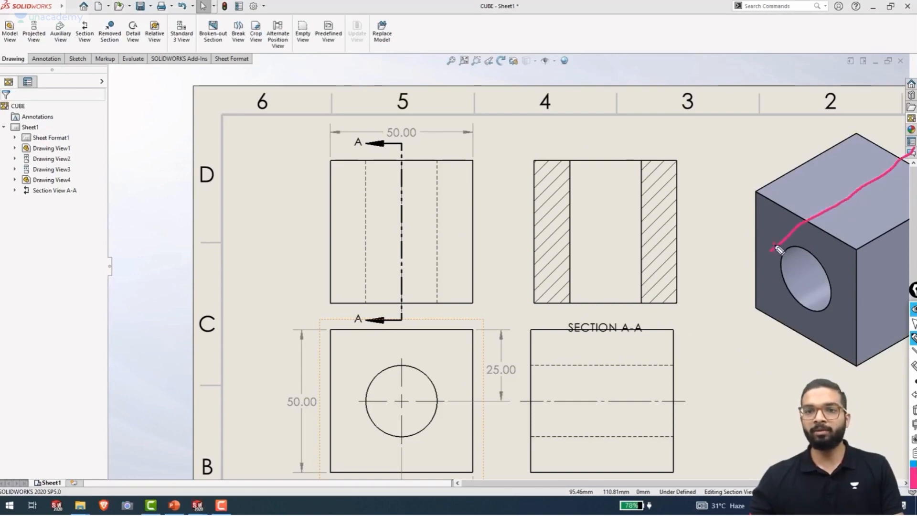
mouse_move(774, 248)
left_mouse_down()
mouse_move(778, 367)
mouse_move(910, 270)
left_mouse_up()
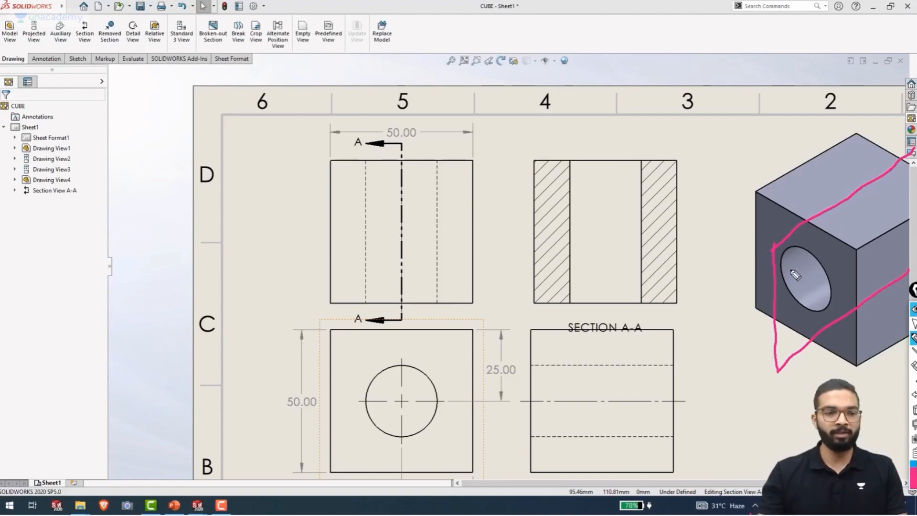
key("ctrl+shift+2")
scroll(787, 273, "up", 2)
mouse_move(729, 277)
middle_mouse_down()
mouse_move(630, 253)
mouse_move(568, 225)
middle_mouse_up()
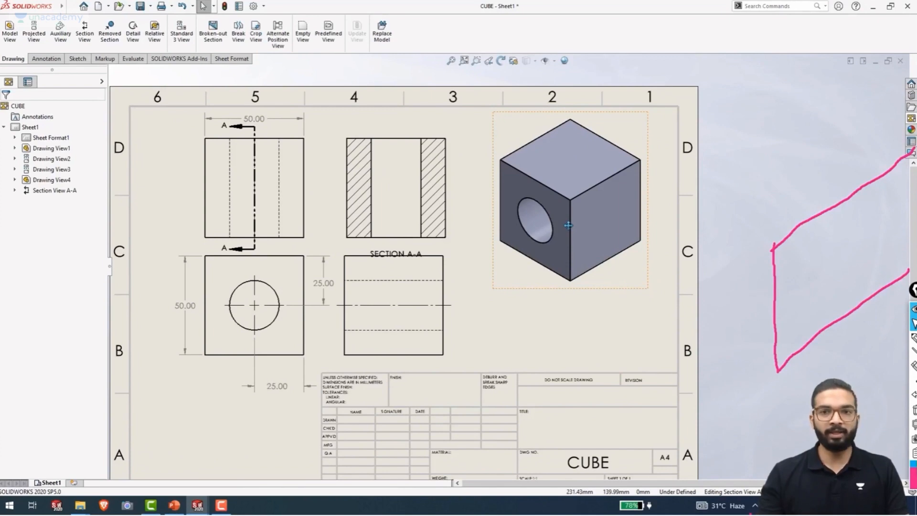
key("ctrl+shift+7")
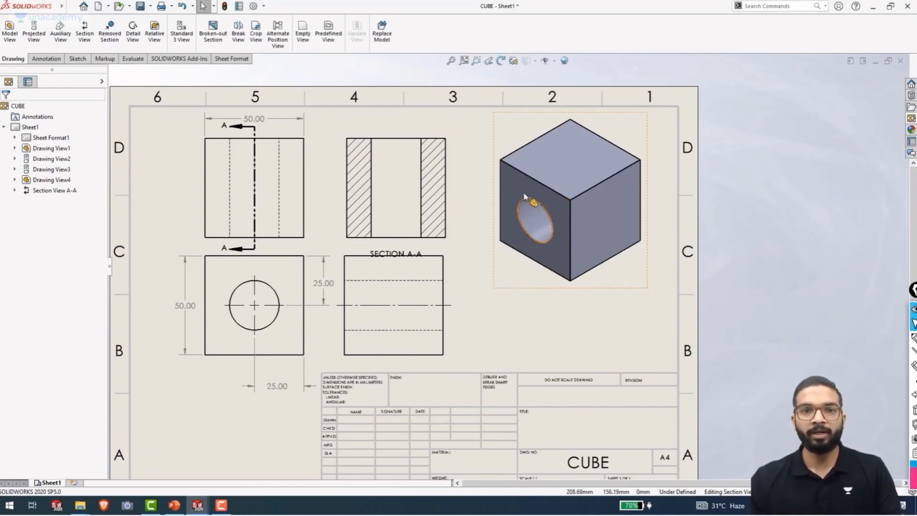
Draw freehand ink over the isometric cube to outline the cutting plane, adding an arrow on its side face for the viewing direction
key("ctrl+shift+1")
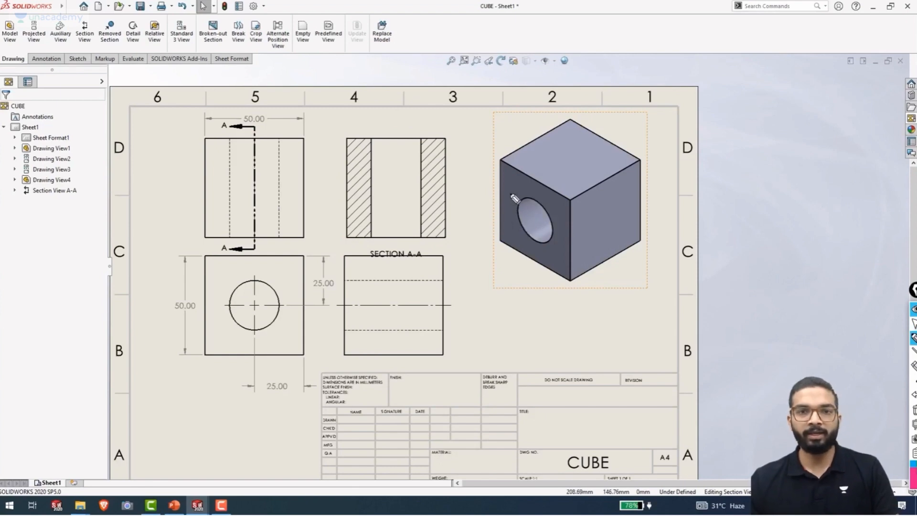
left_click_drag(509, 194, 632, 108)
mouse_move(510, 193)
left_mouse_down()
mouse_move(512, 282)
mouse_move(530, 256)
left_mouse_up()
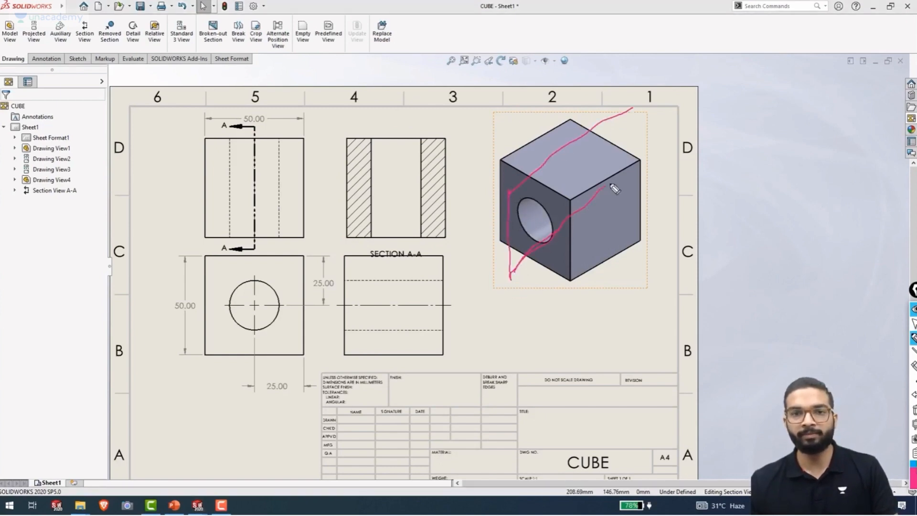
left_click_drag(623, 111, 639, 165)
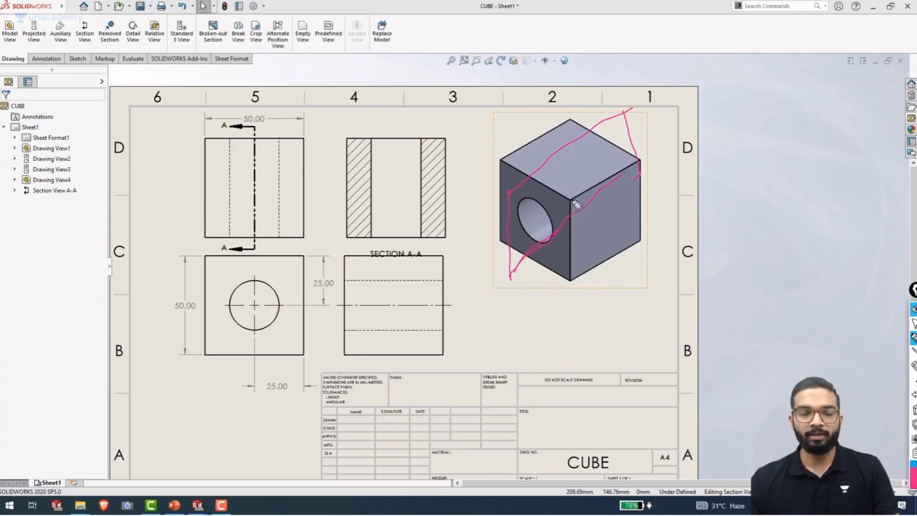
left_click_drag(579, 200, 638, 251)
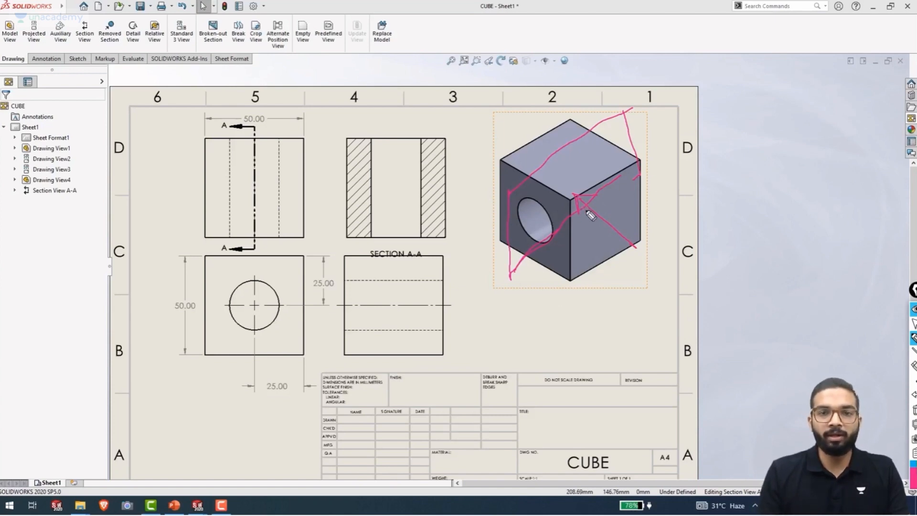
key("ctrl+shift+2")
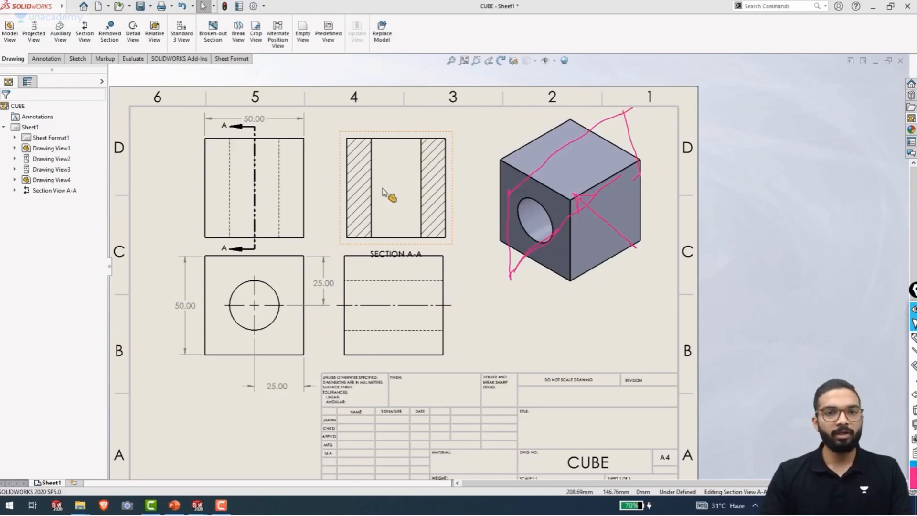
Turn off Material crosshatch for the section view's hatch and apply the DIN 128 Cast Iron pattern at scale 4
left_click(361, 194)
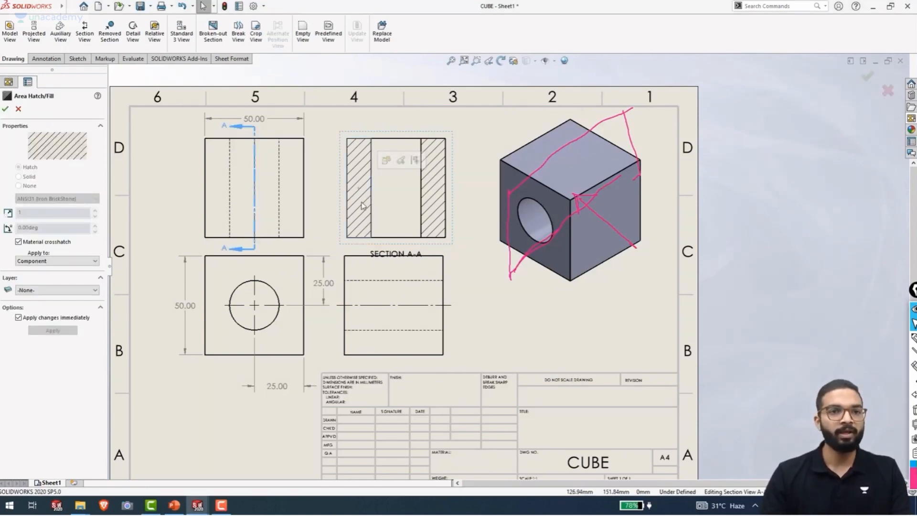
left_click(20, 243)
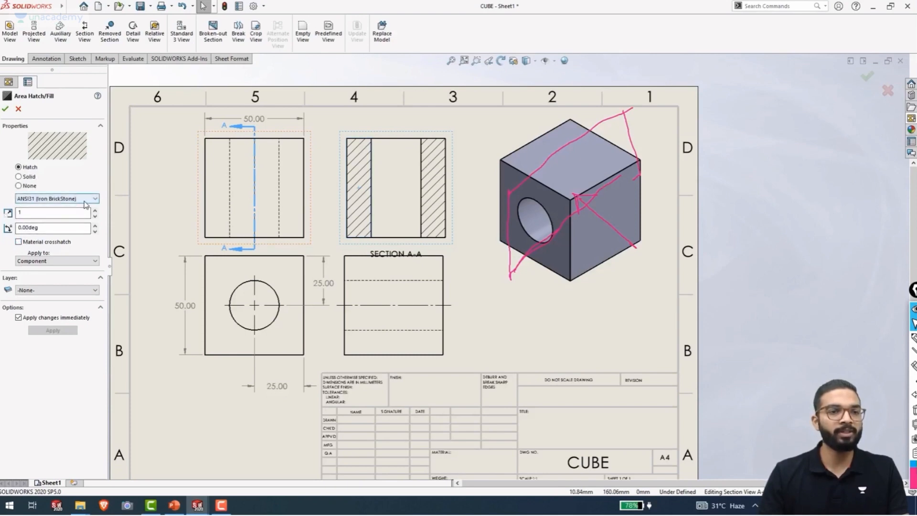
left_click(84, 201)
scroll(45, 274, "down", 2)
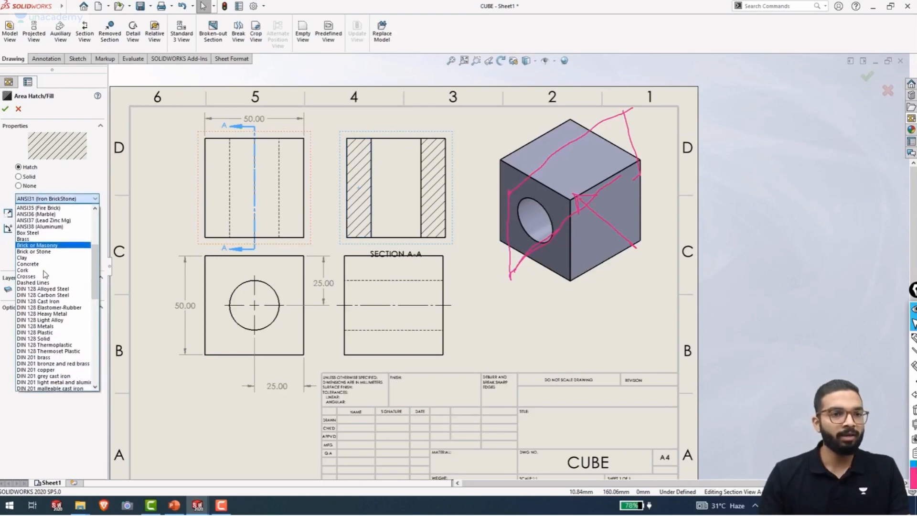
scroll(42, 296, "down", 1)
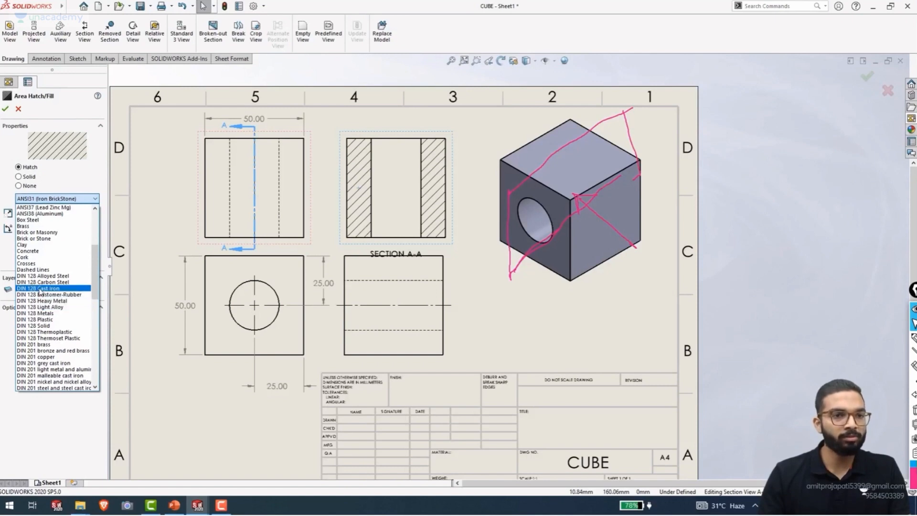
left_click(41, 288)
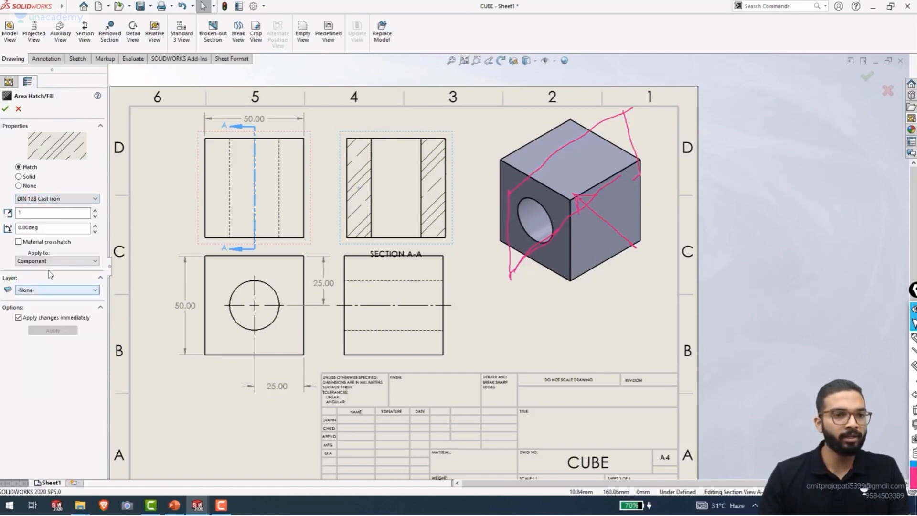
double_click(33, 212)
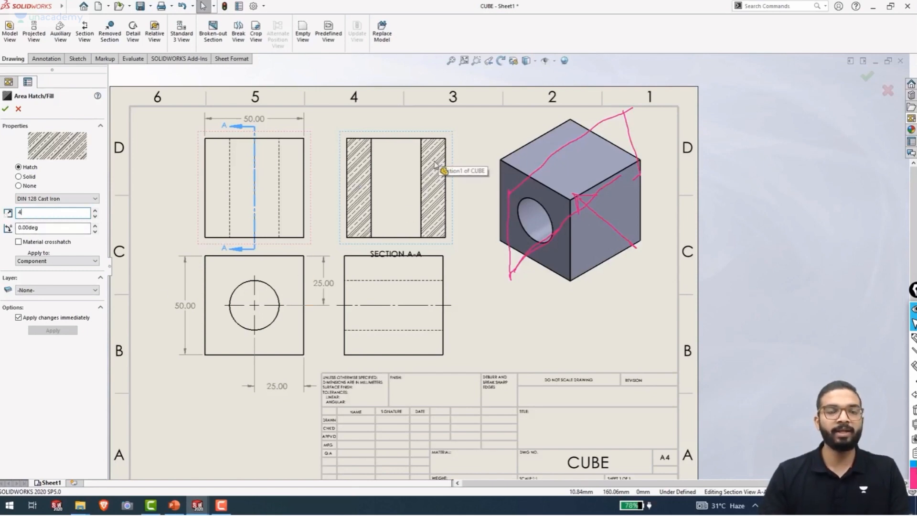
Change the section hatch to the DIN 201 grey cast iron pattern at scale 3
left_click(63, 199)
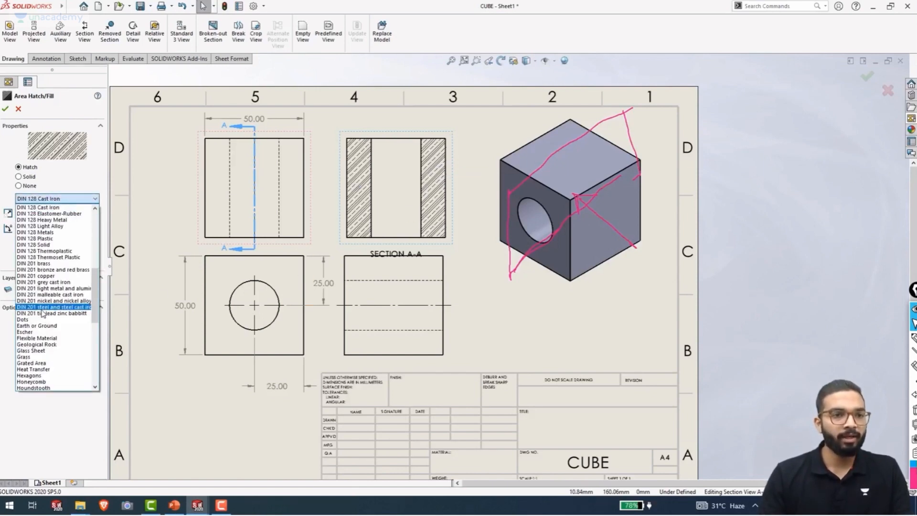
scroll(59, 286, "down", 1)
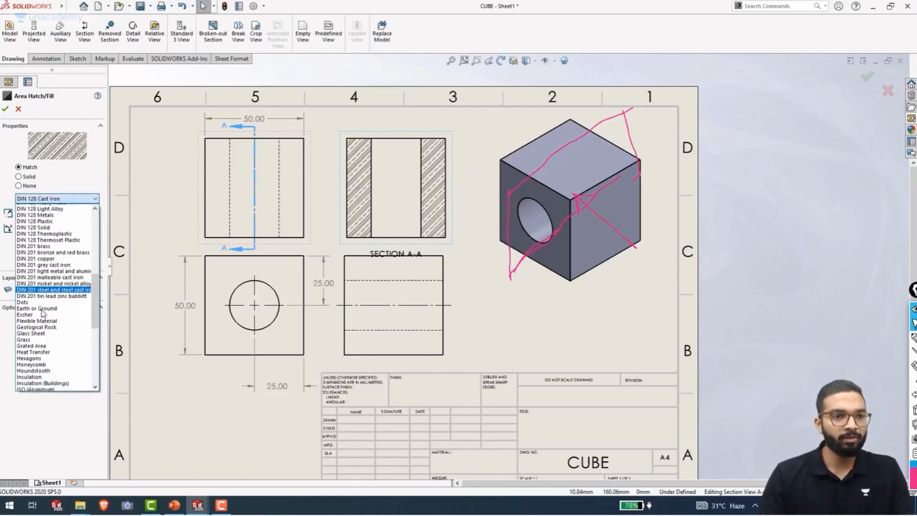
left_click(35, 264)
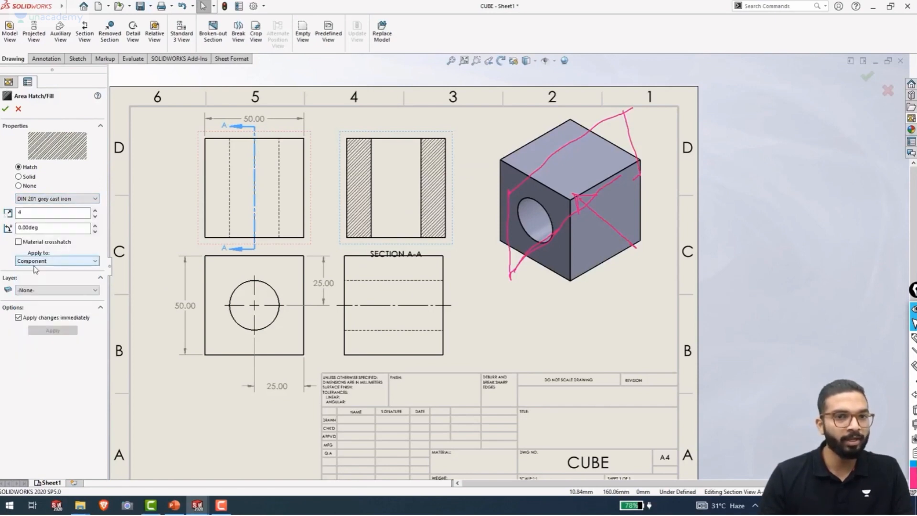
double_click(34, 213)
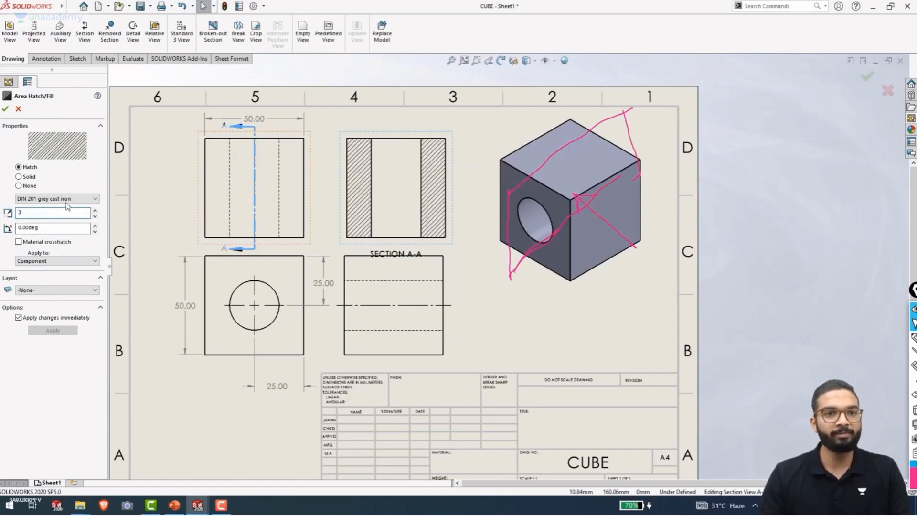
scroll(387, 171, "down", 3)
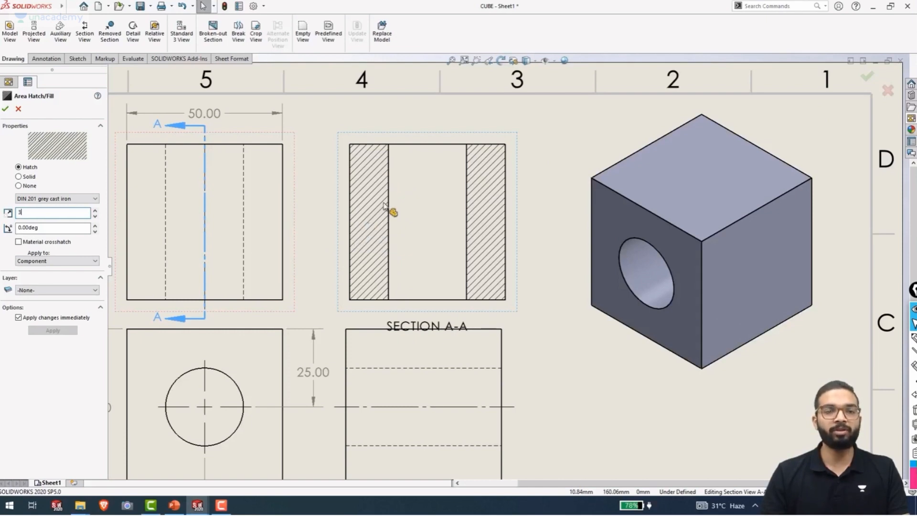
Set the section hatch angle to 45 degrees
left_click(59, 227)
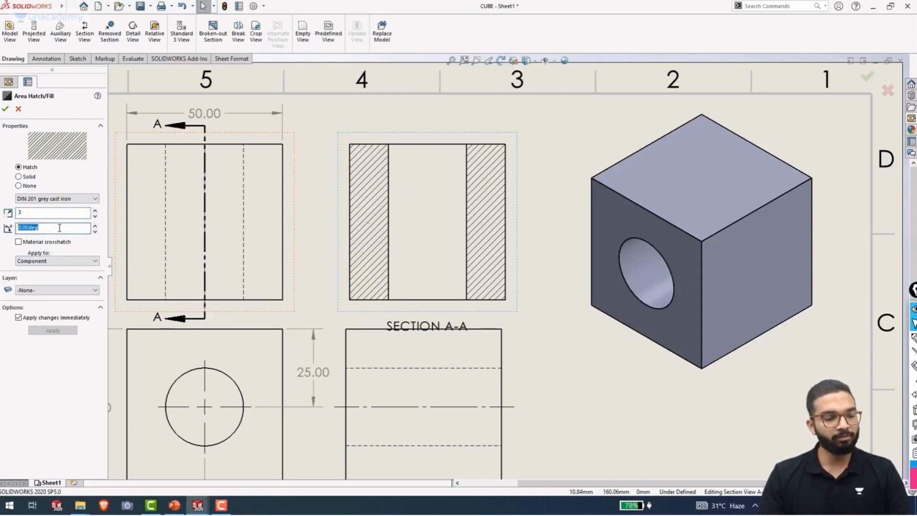
type("45")
key("Return")
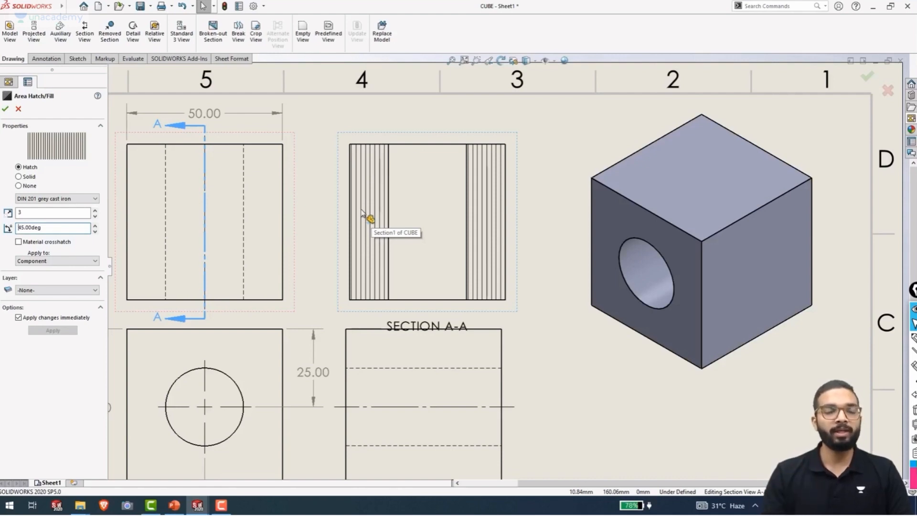
Set the section view's hatch angle to 0 degrees and accept the hatch settings
double_click(56, 228)
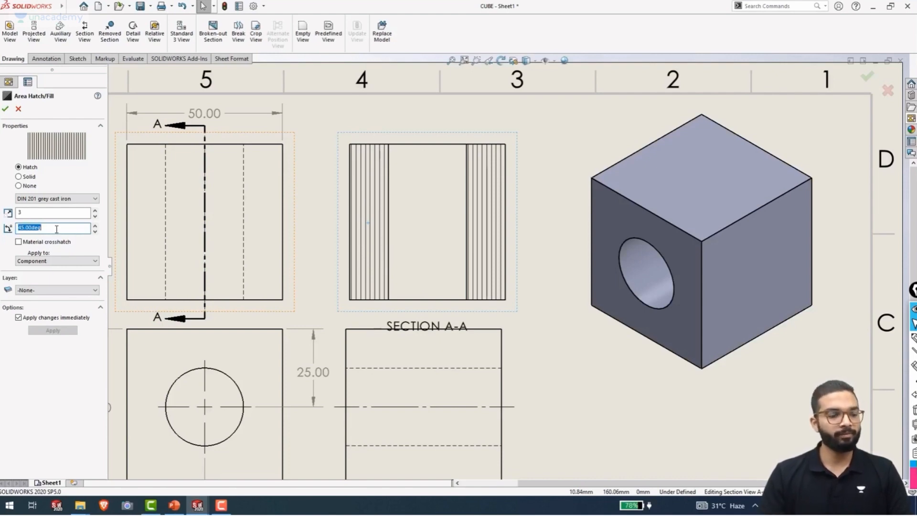
type("0")
key("Return")
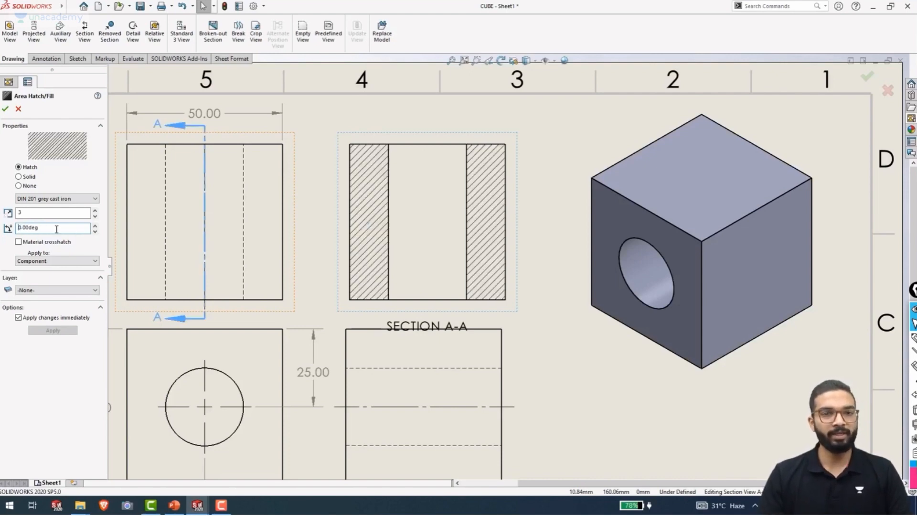
left_click(5, 109)
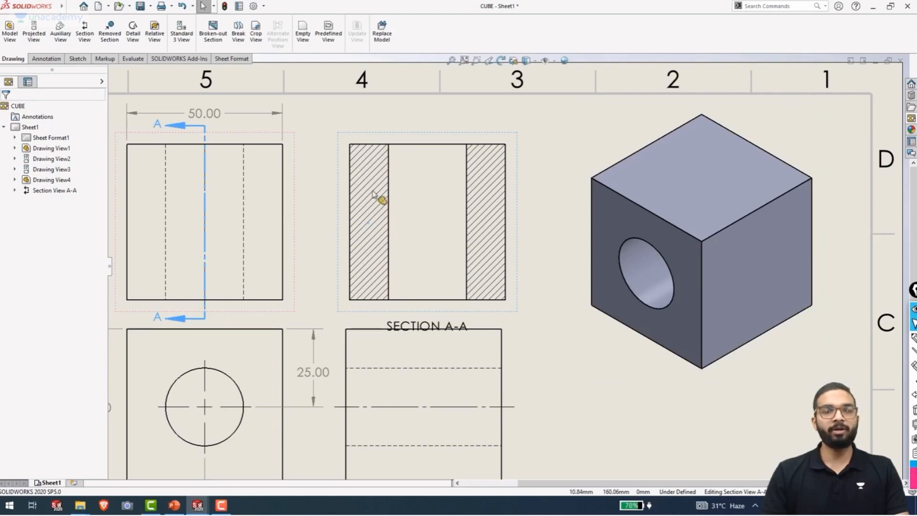
Move the SECTION A-A label up so it sits just beneath the section view, clear of the view below
left_click_drag(420, 326, 418, 316)
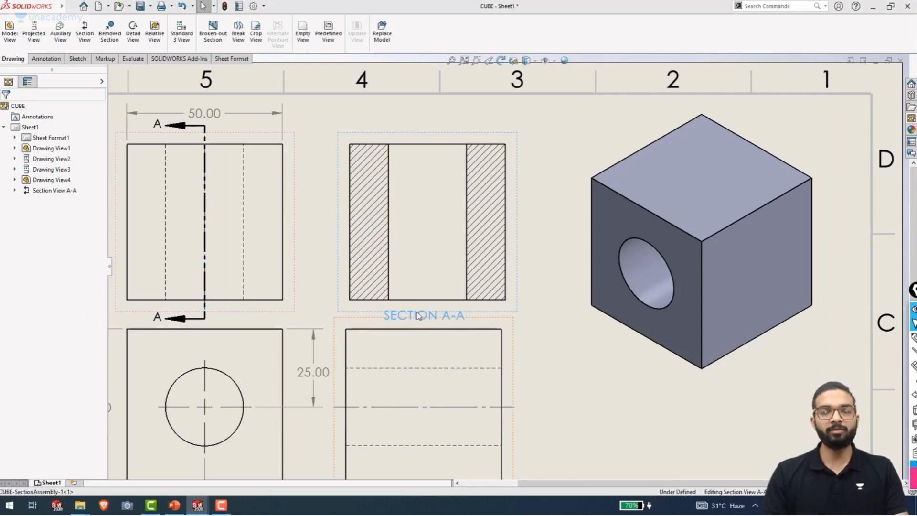
left_click(418, 316)
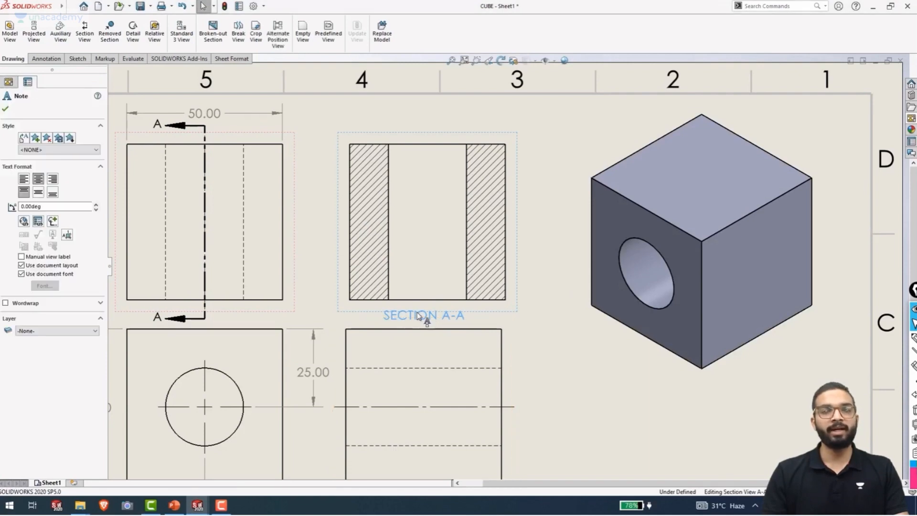
scroll(418, 315, "down", 4)
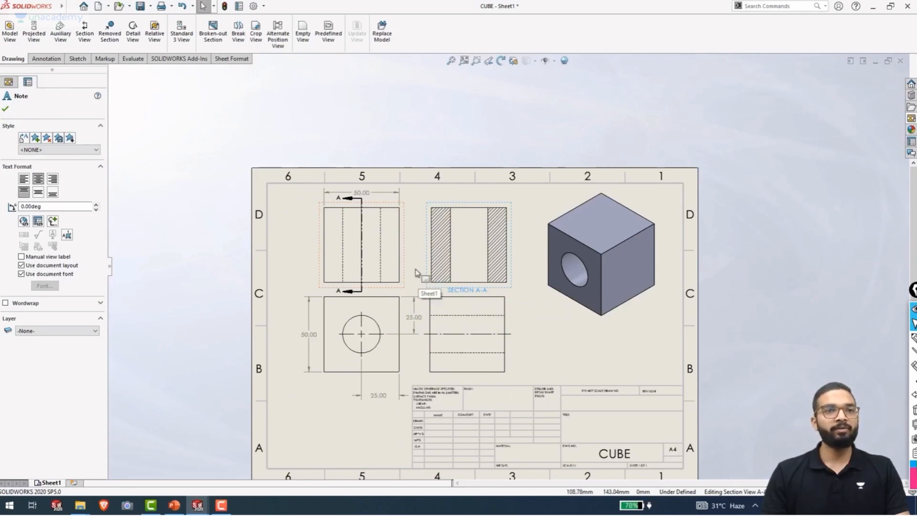
Create a circular detail view, radius about 9 mm, centered on the front view's lower-left corner and place it below that view
left_click(134, 36)
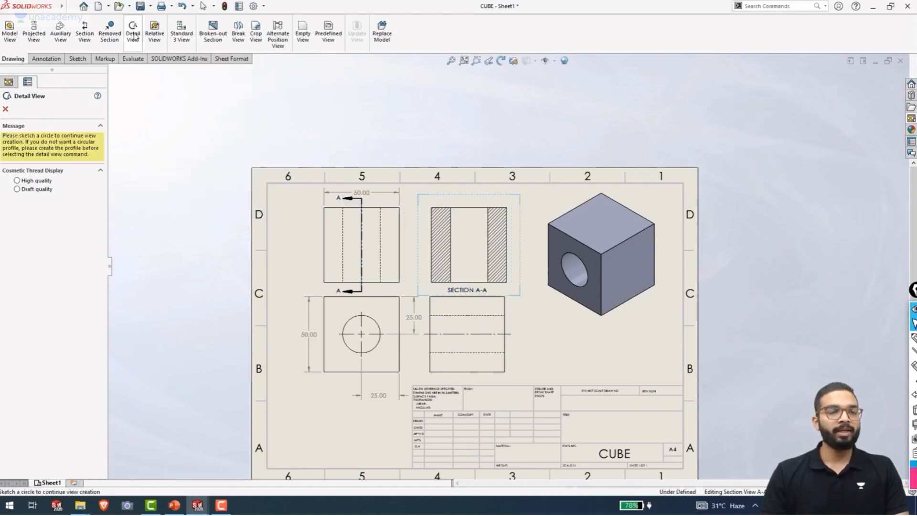
scroll(352, 389, "down", 3)
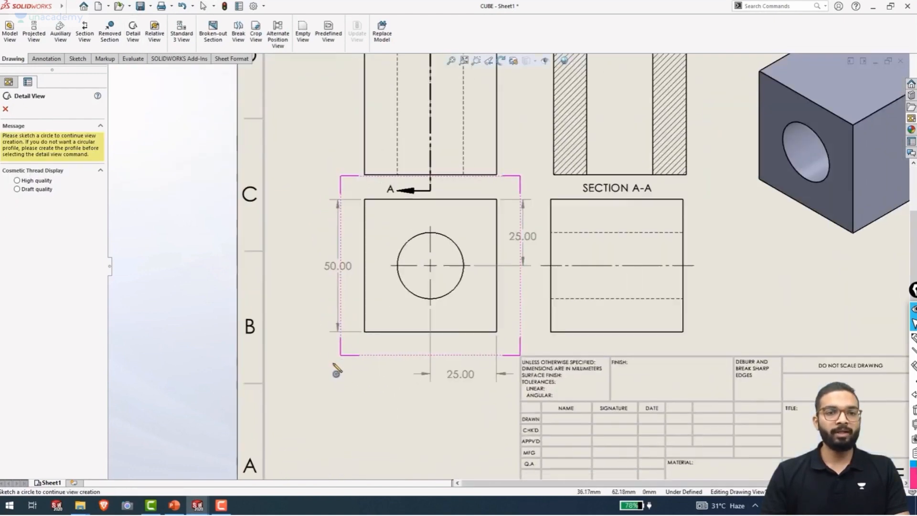
left_click(364, 330)
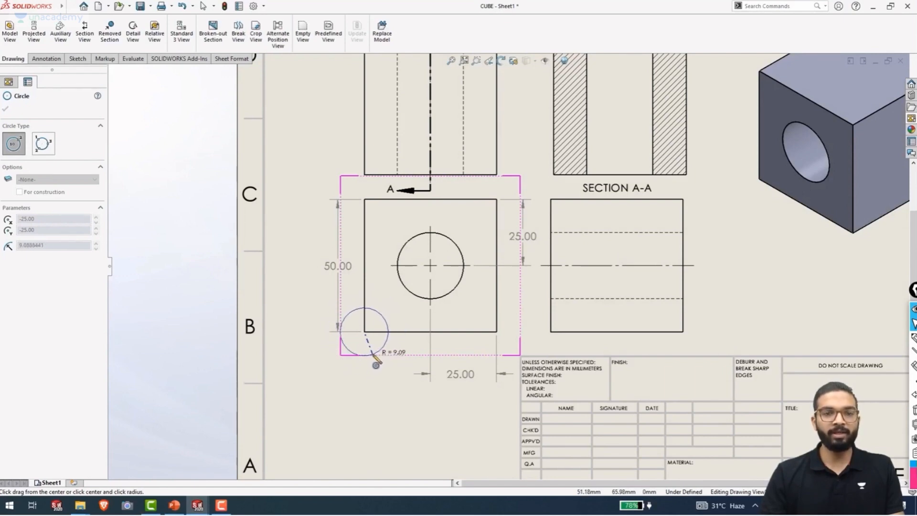
left_click(372, 354)
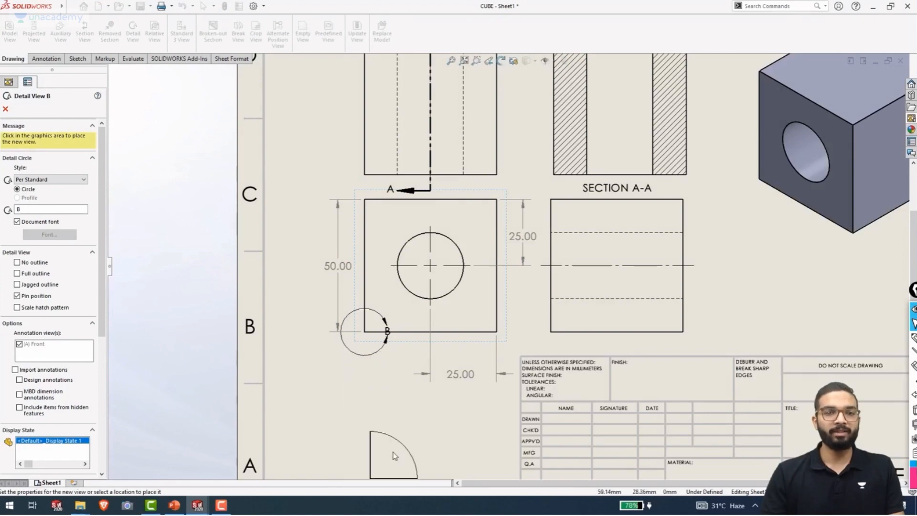
scroll(397, 449, "up", 3)
scroll(404, 430, "down", 3)
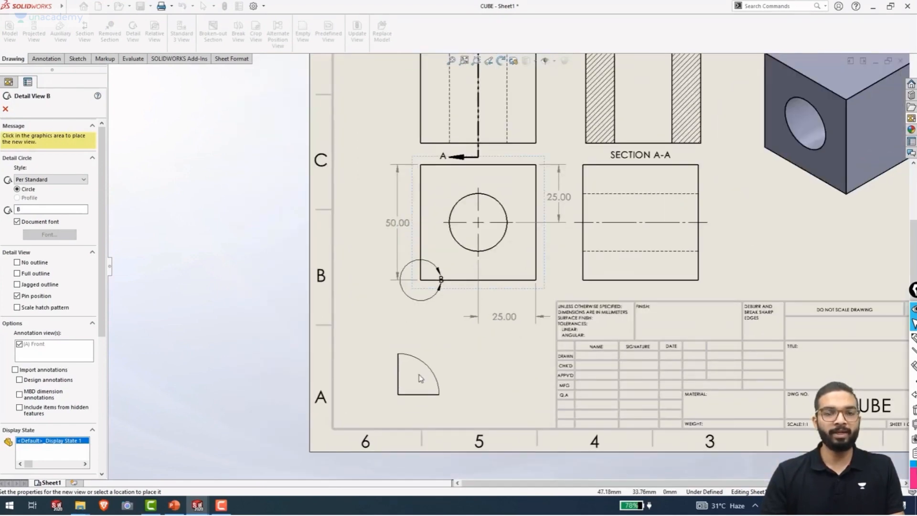
left_click(419, 374)
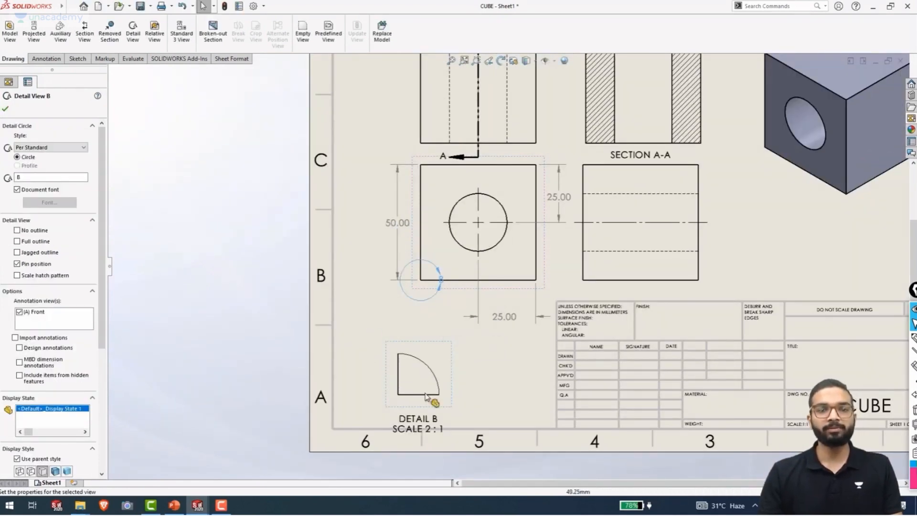
left_click_drag(403, 341, 402, 316)
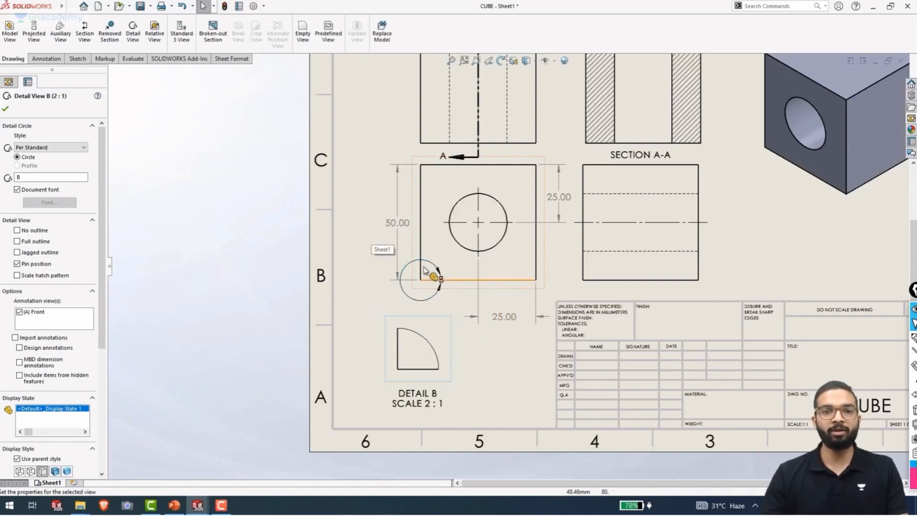
Draw freehand ink circles in the corner area and its detail view, adding vertical and horizontal 2 dimensions beside the enlarged circle
key("ctrl+shift+3")
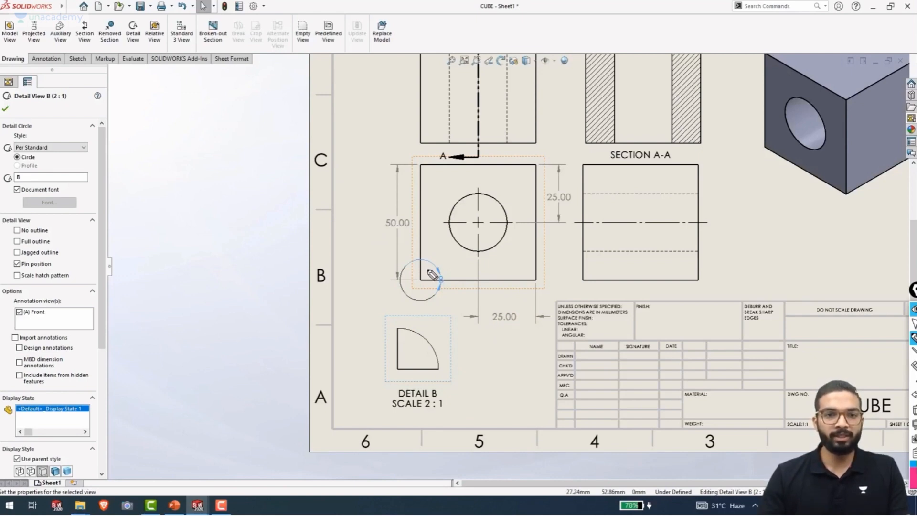
left_click_drag(433, 268, 424, 271)
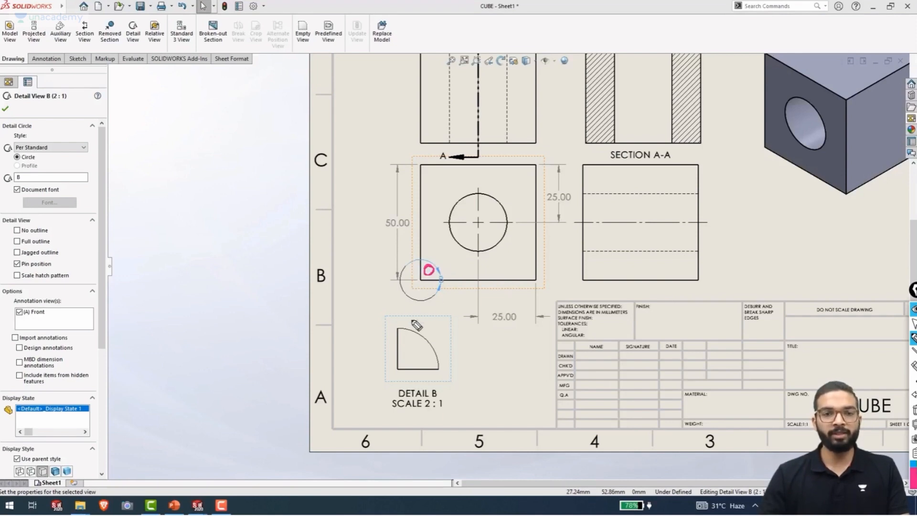
mouse_move(423, 348)
left_mouse_down()
mouse_move(410, 343)
mouse_move(411, 370)
mouse_move(419, 341)
mouse_move(426, 364)
mouse_move(410, 344)
mouse_move(427, 363)
mouse_move(420, 339)
mouse_move(409, 361)
left_mouse_up()
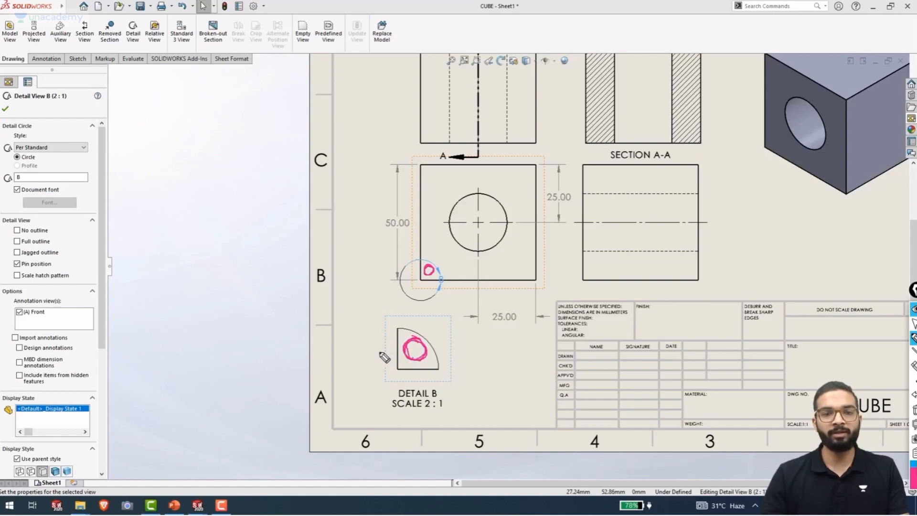
left_click_drag(378, 372, 402, 369)
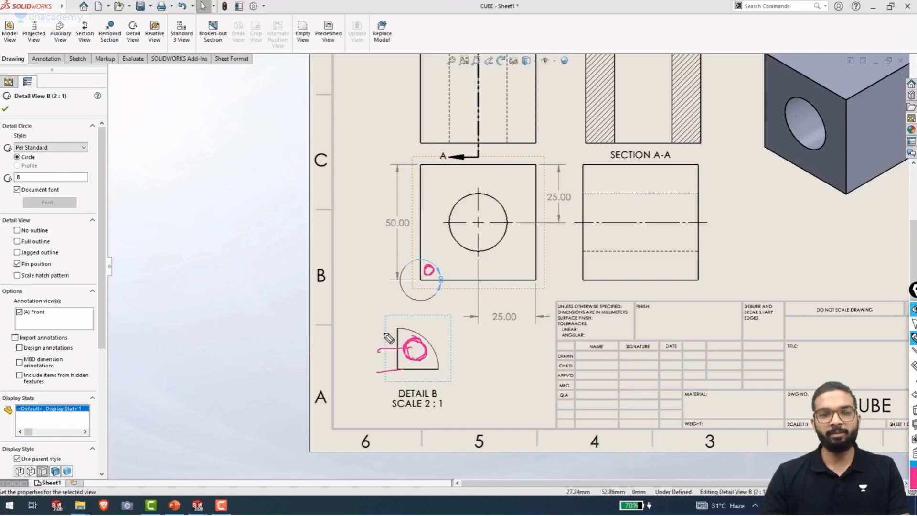
mouse_move(386, 322)
left_mouse_down()
mouse_move(387, 343)
mouse_move(393, 337)
left_mouse_up()
mouse_move(388, 375)
left_mouse_down()
mouse_move(393, 381)
mouse_move(389, 364)
left_mouse_up()
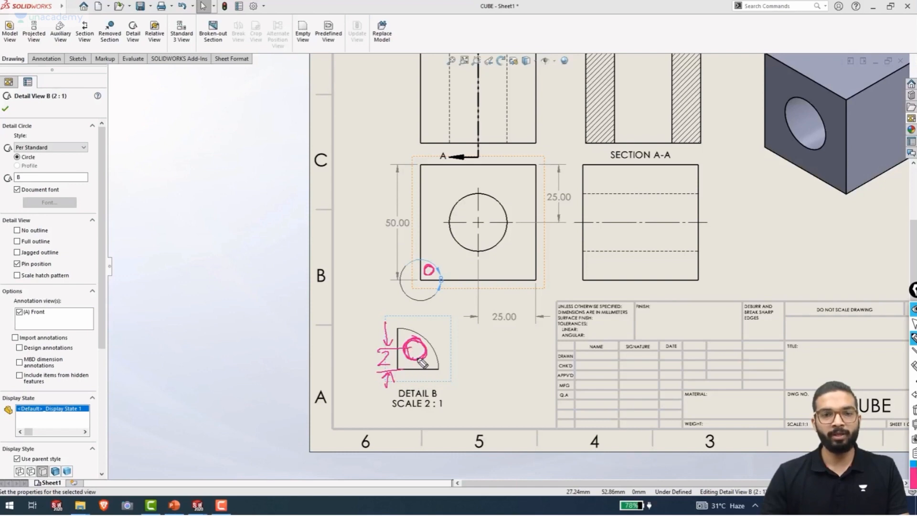
mouse_move(418, 349)
left_mouse_down()
mouse_move(419, 379)
mouse_move(432, 380)
mouse_move(412, 383)
mouse_move(419, 385)
left_mouse_up()
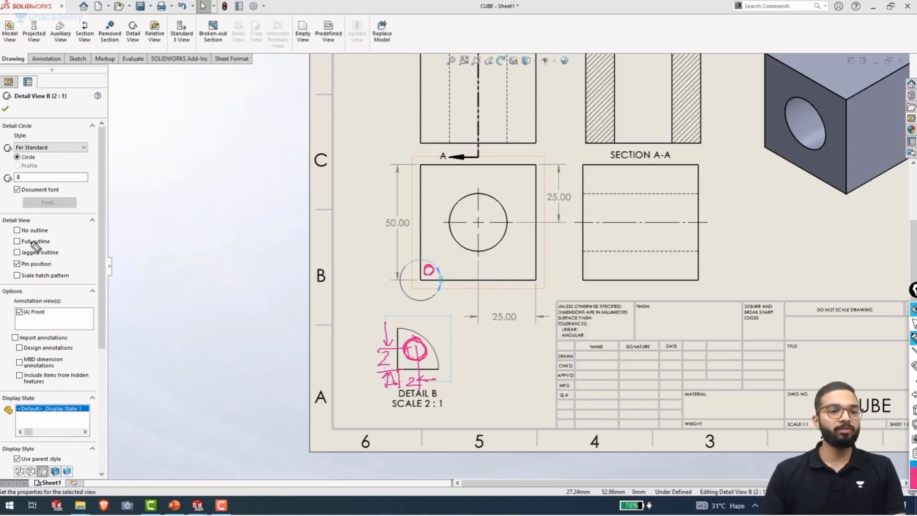
Try the No outline, Full outline and Jagged outline options on the detail view, leaving all three off
left_click(17, 231)
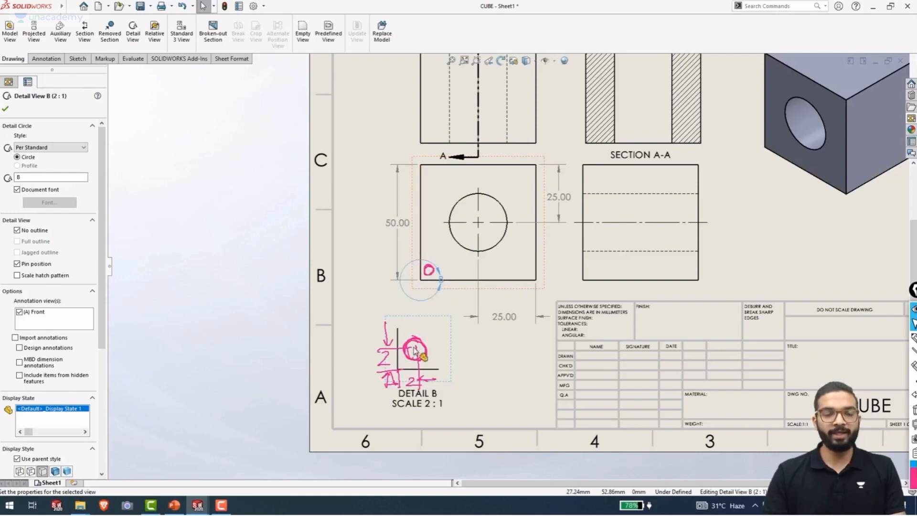
left_click(17, 230)
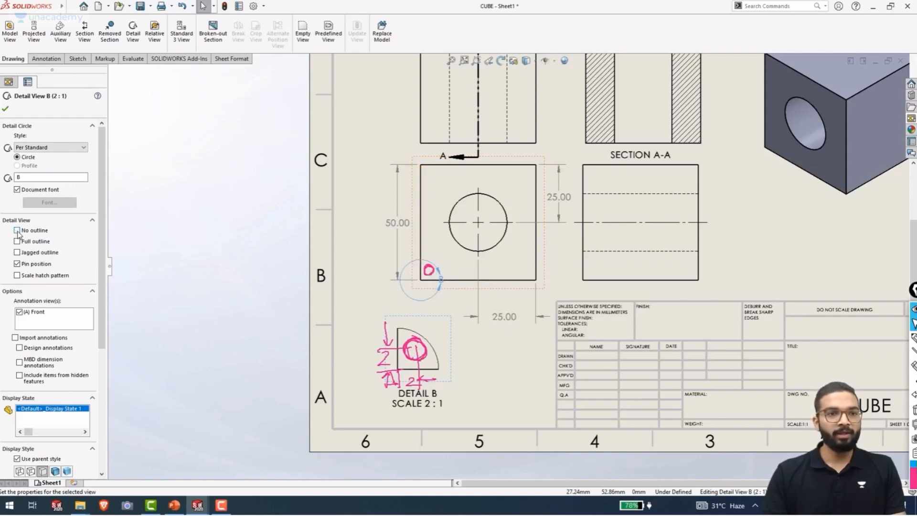
left_click(17, 242)
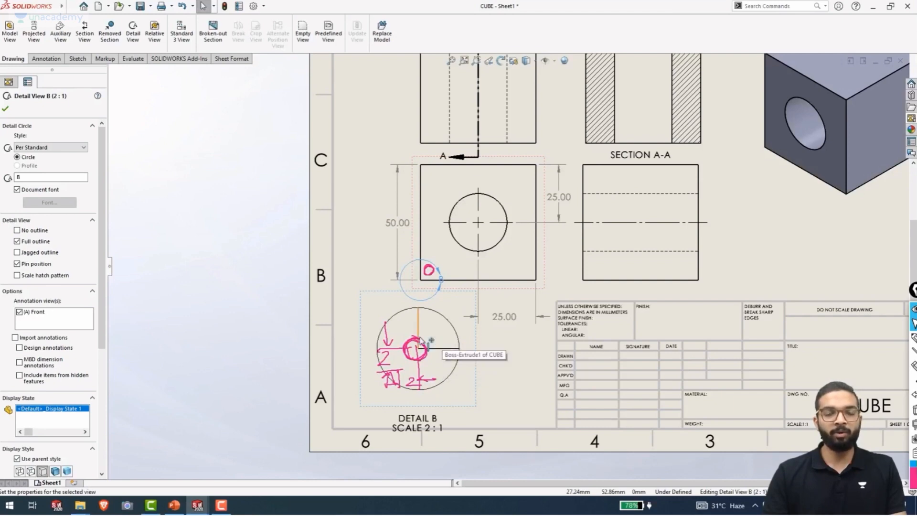
left_click(17, 252)
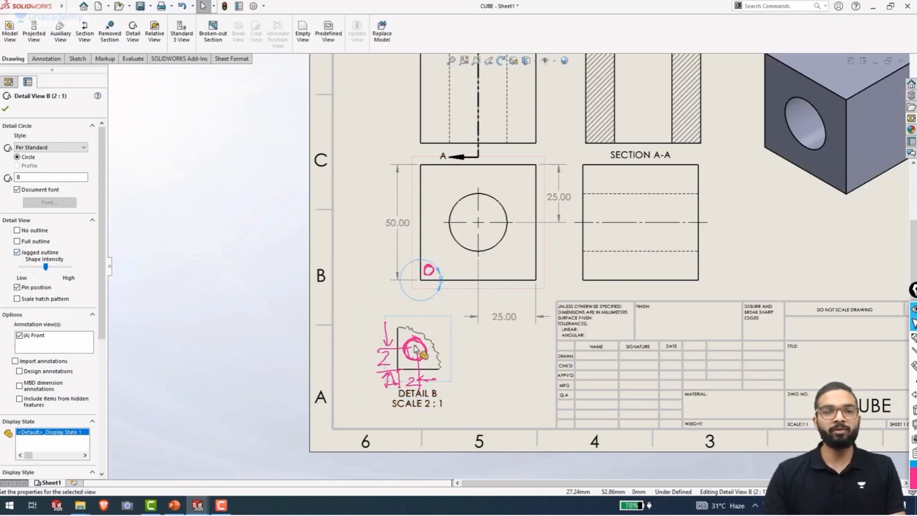
left_click(18, 252)
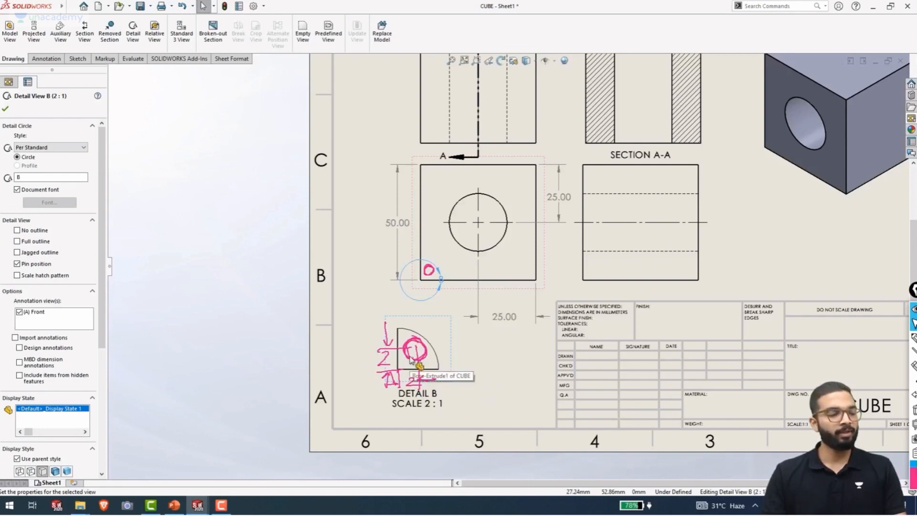
Erase the ink annotations and close the detail view's properties, showing the whole sheet
key("ctrl+shift+7")
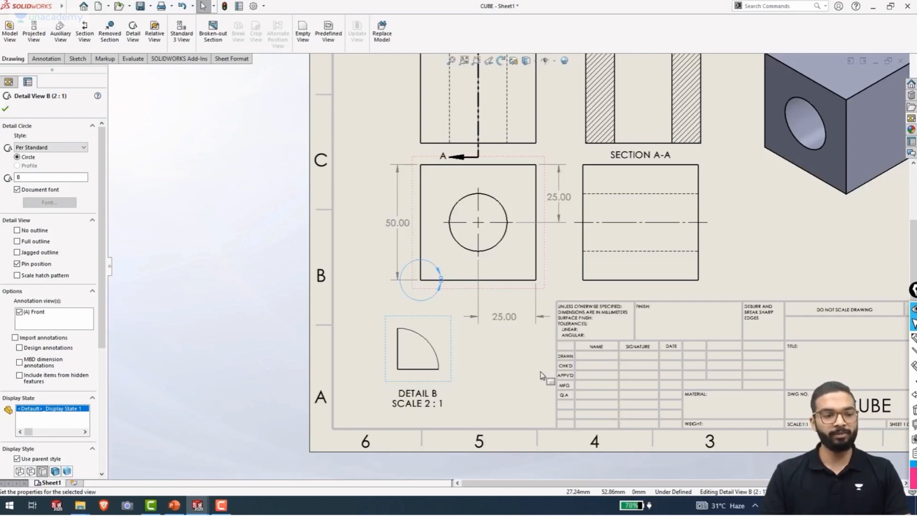
key("f")
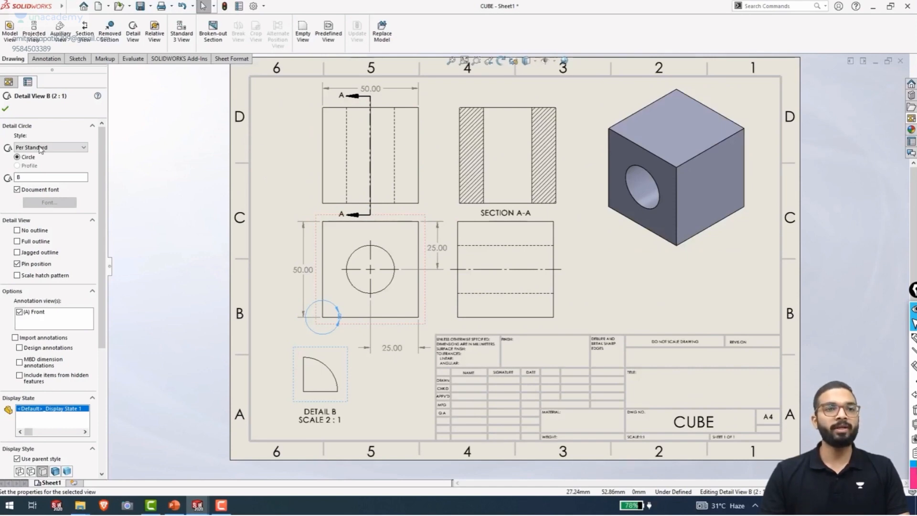
left_click(132, 139)
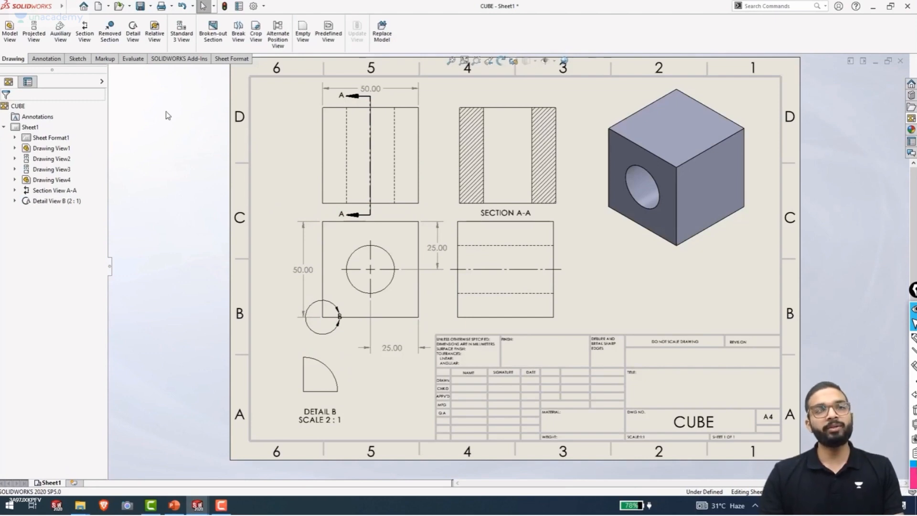
Start the Break View command and make empty space below and beside the sheet for an explanatory sketch
left_click(238, 34)
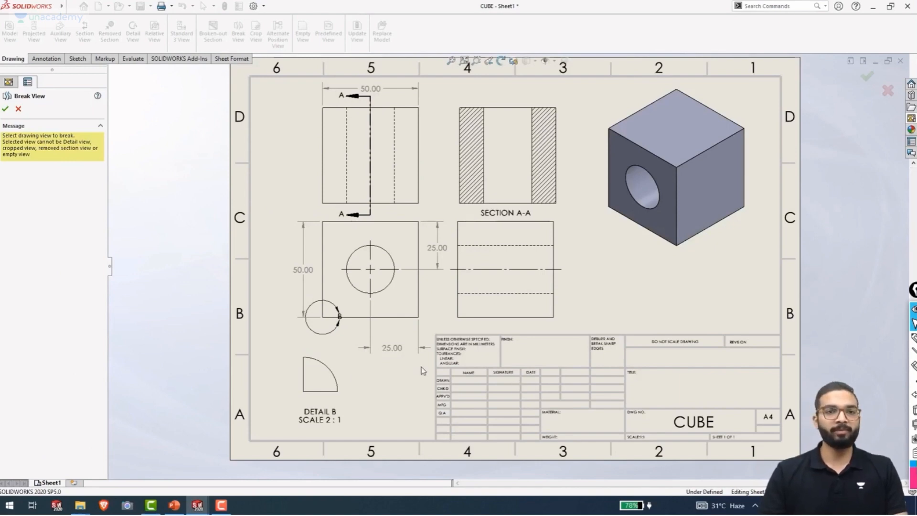
scroll(449, 334, "up", 5)
mouse_move(497, 373)
middle_mouse_down()
mouse_move(296, 317)
mouse_move(237, 287)
middle_mouse_up()
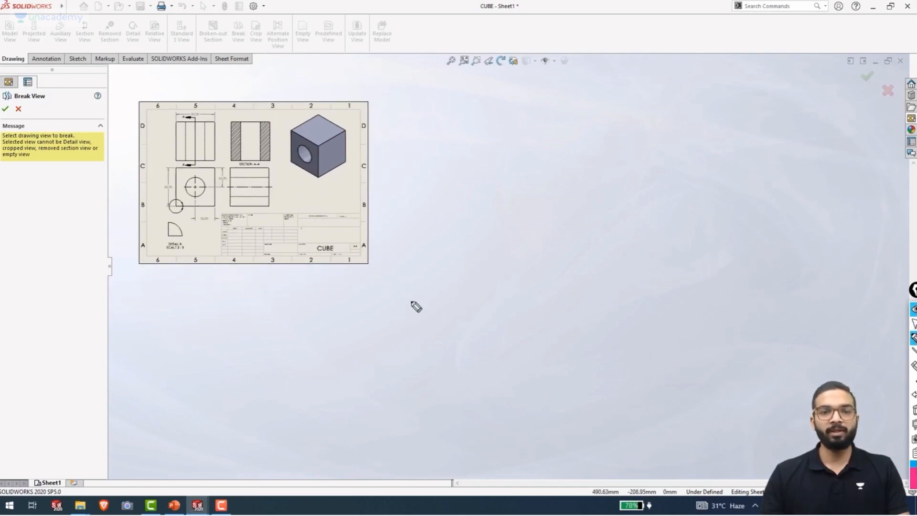
left_click_drag(328, 312, 331, 380)
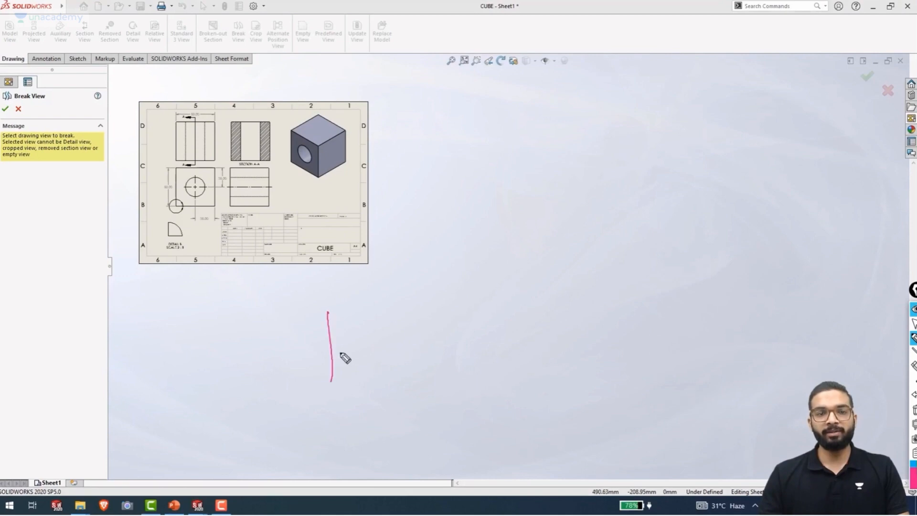
mouse_move(329, 315)
left_mouse_down()
mouse_move(796, 307)
mouse_move(773, 386)
left_mouse_up()
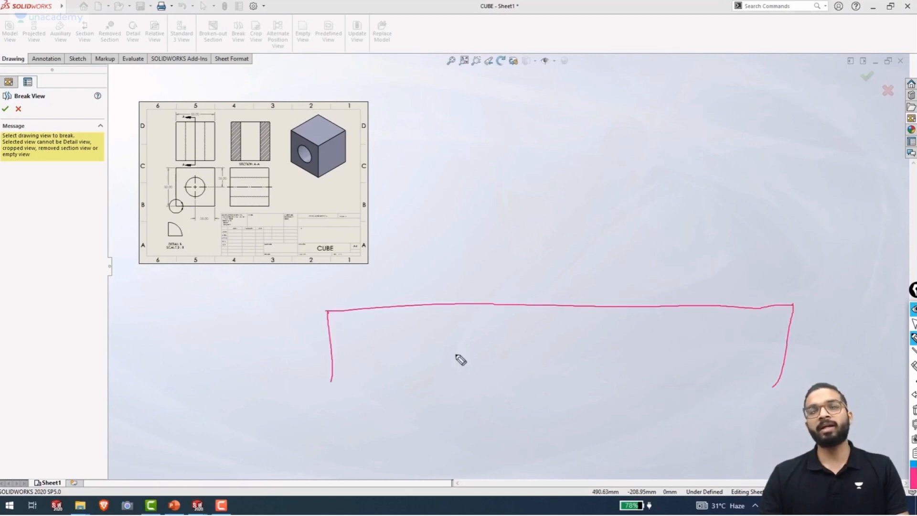
left_click_drag(335, 384, 735, 395)
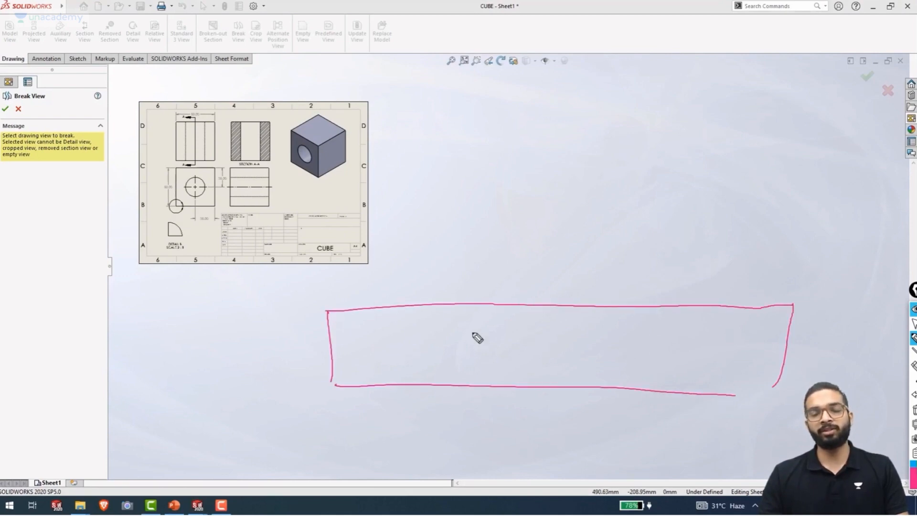
mouse_move(327, 312)
left_mouse_down()
mouse_move(329, 385)
mouse_move(767, 405)
left_mouse_up()
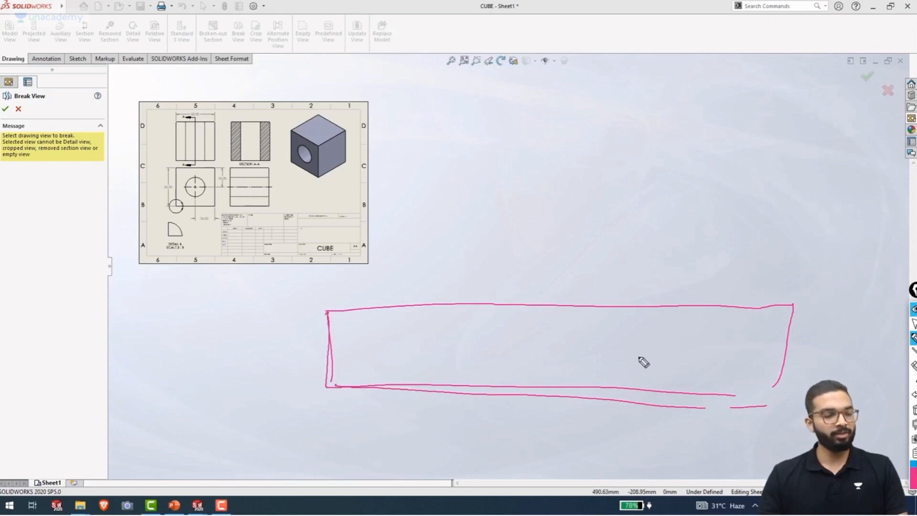
key("ctrl+shift+7")
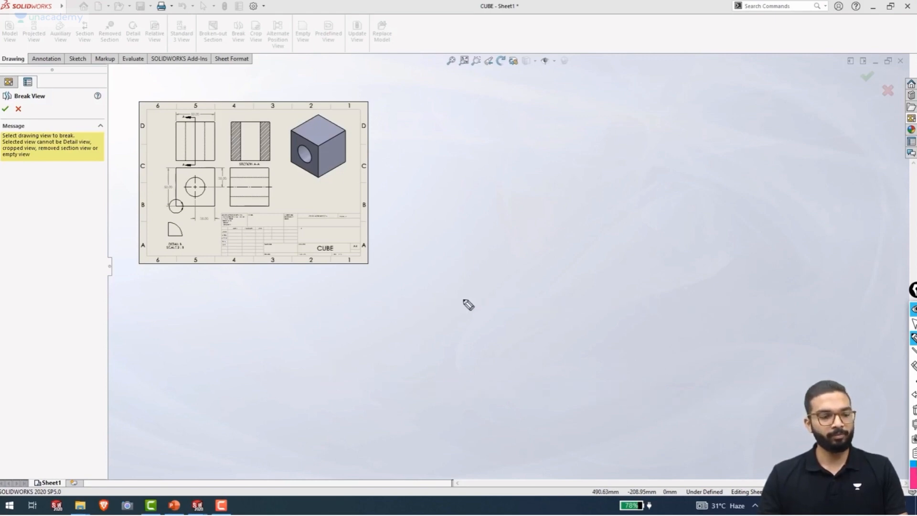
Draw a long horizontal rectangle in freehand ink on the empty area below the sheet to represent a long part
left_click_drag(374, 314, 377, 376)
left_click_drag(375, 311, 834, 302)
left_click_drag(380, 377, 843, 375)
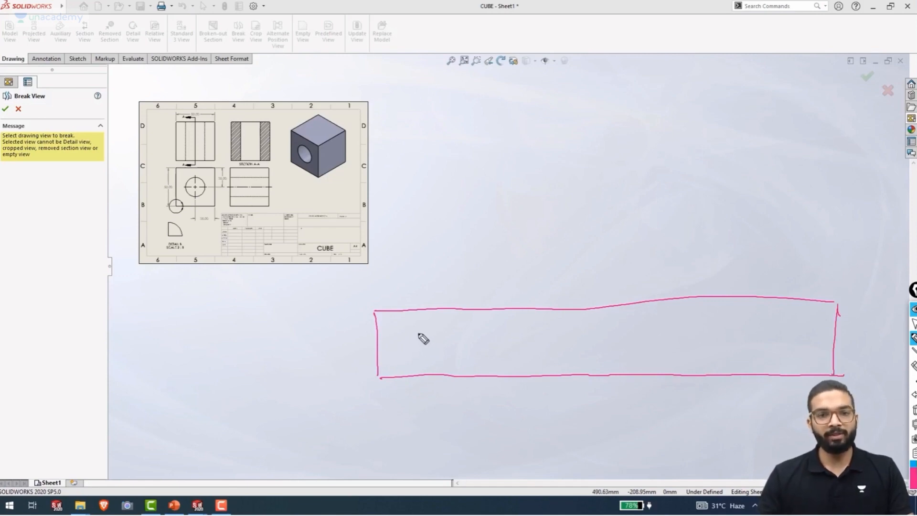
Ink two circles and a small square inside the long rectangle, and mark two zigzag break lines between the second circle and the square
left_click_drag(419, 335, 418, 329)
left_click_drag(515, 328, 514, 326)
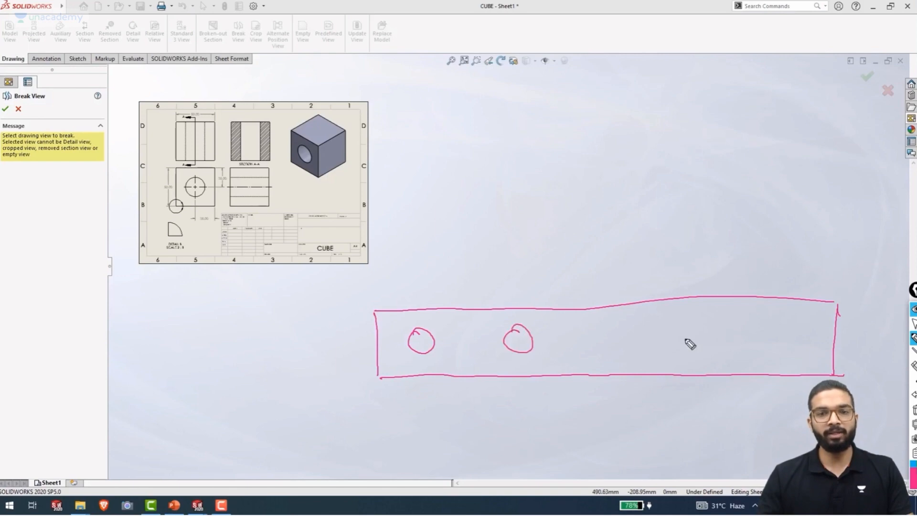
mouse_move(774, 348)
left_mouse_down()
mouse_move(775, 326)
mouse_move(811, 350)
left_mouse_up()
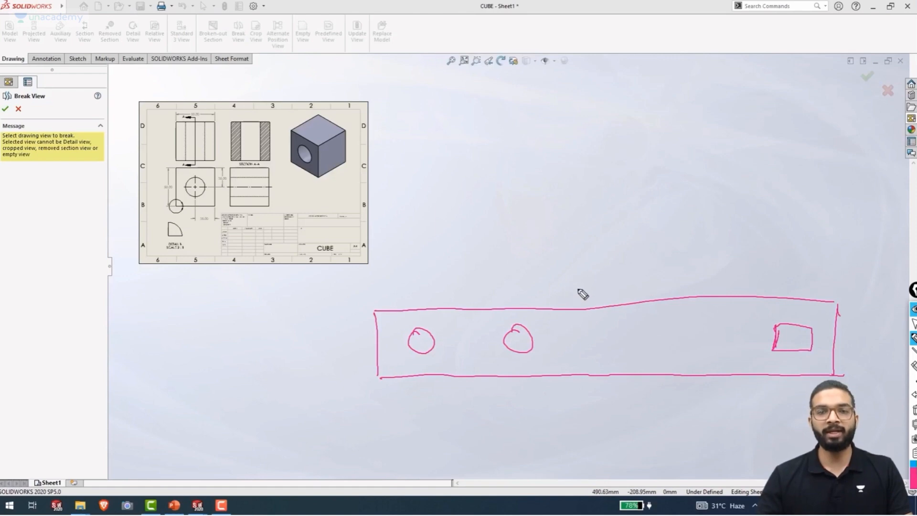
mouse_move(578, 286)
left_mouse_down()
mouse_move(569, 336)
mouse_move(533, 383)
left_mouse_up()
left_click_drag(770, 277, 723, 393)
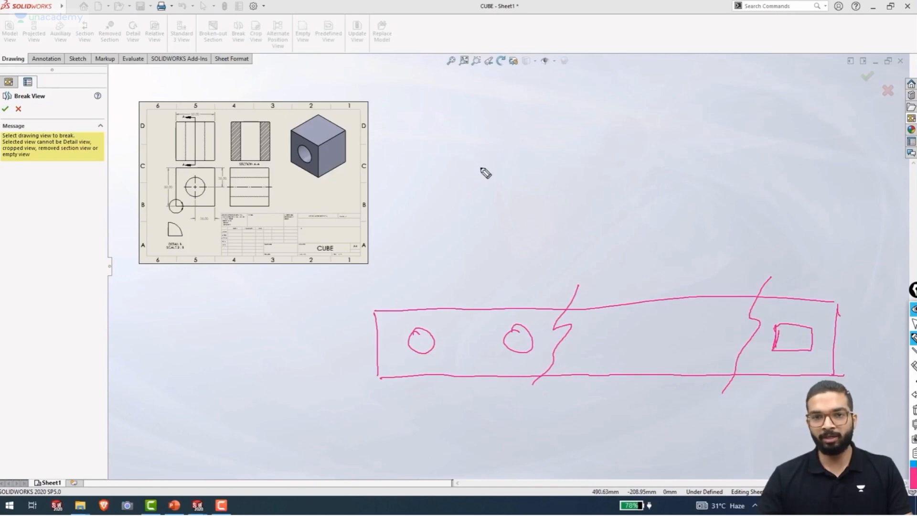
Ink the first piece of a shortened part above the long rectangle, with two circles and a zigzag broken end
mouse_move(481, 156)
left_mouse_down()
mouse_move(480, 222)
mouse_move(549, 156)
left_mouse_up()
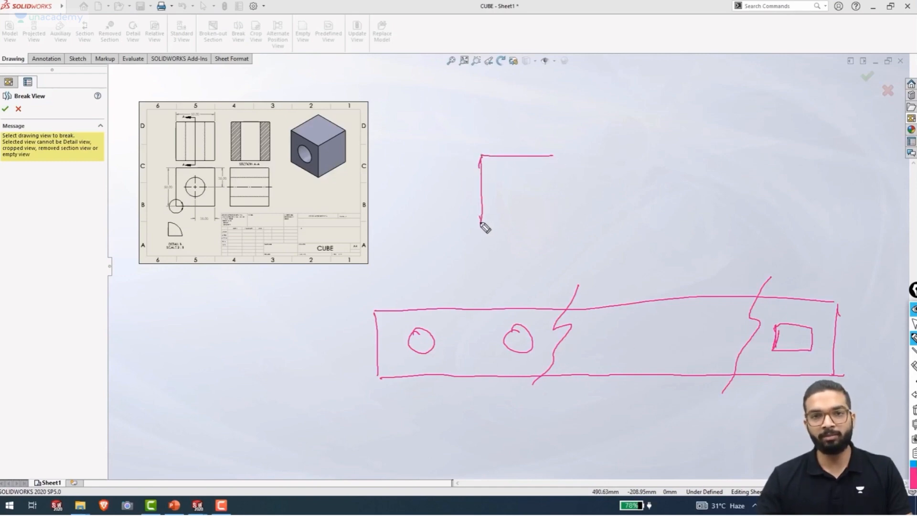
left_click_drag(482, 222, 572, 223)
left_click_drag(482, 156, 573, 156)
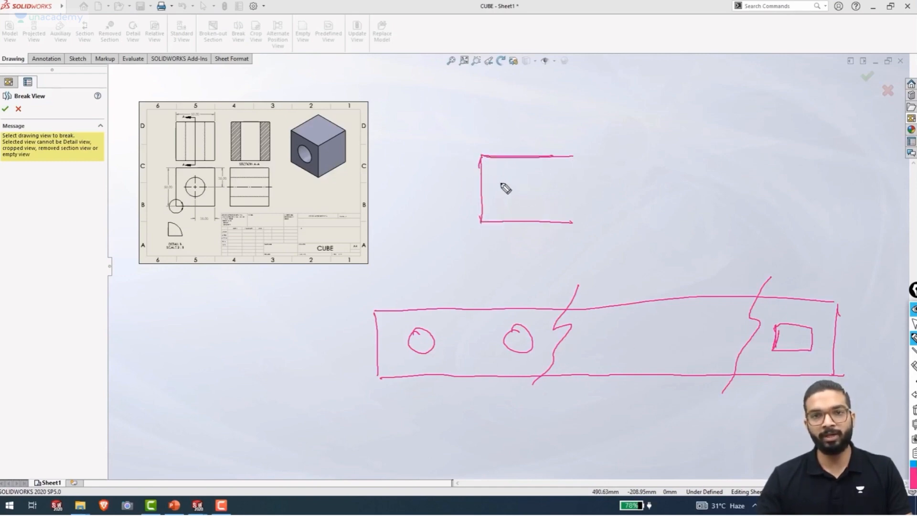
left_click_drag(510, 180, 510, 181)
left_click_drag(577, 178, 610, 155)
left_click_drag(572, 222, 605, 222)
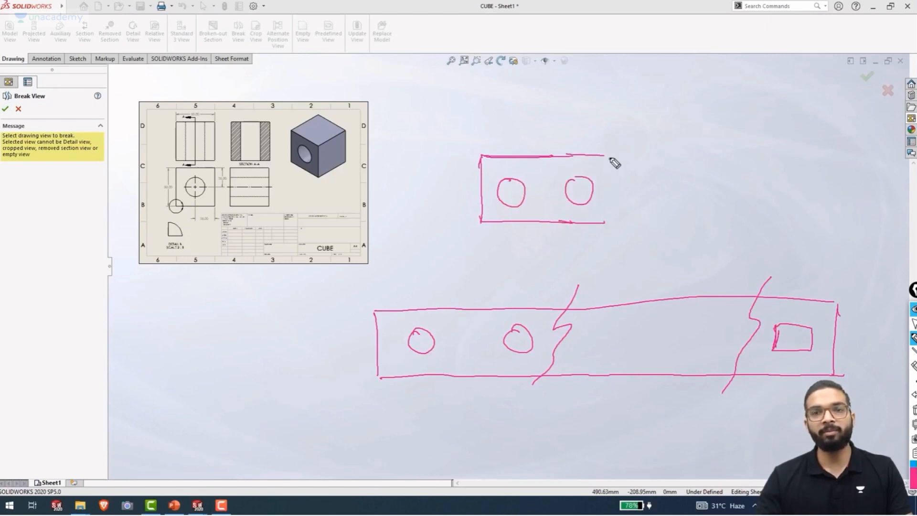
mouse_move(610, 155)
left_mouse_down()
mouse_move(624, 155)
mouse_move(597, 221)
left_mouse_up()
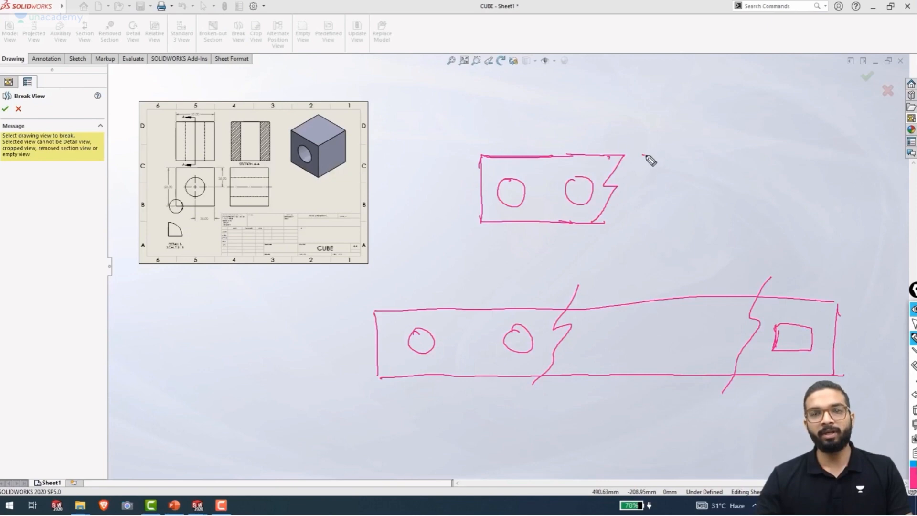
Ink the second piece of the shortened part, with a zigzag broken edge facing the first piece and a small square inside
mouse_move(646, 155)
left_mouse_down()
mouse_move(626, 217)
mouse_move(636, 218)
mouse_move(665, 155)
mouse_move(725, 217)
left_mouse_up()
left_click_drag(625, 220, 722, 218)
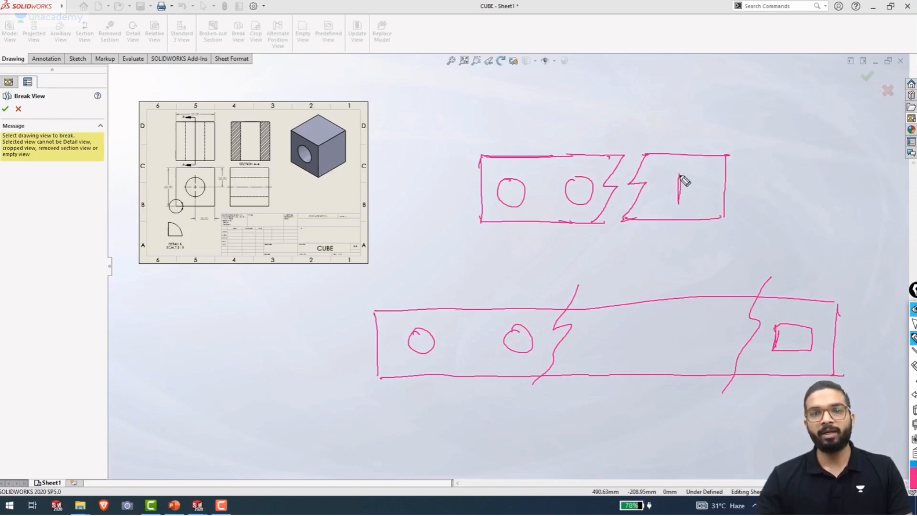
left_click_drag(679, 175, 677, 207)
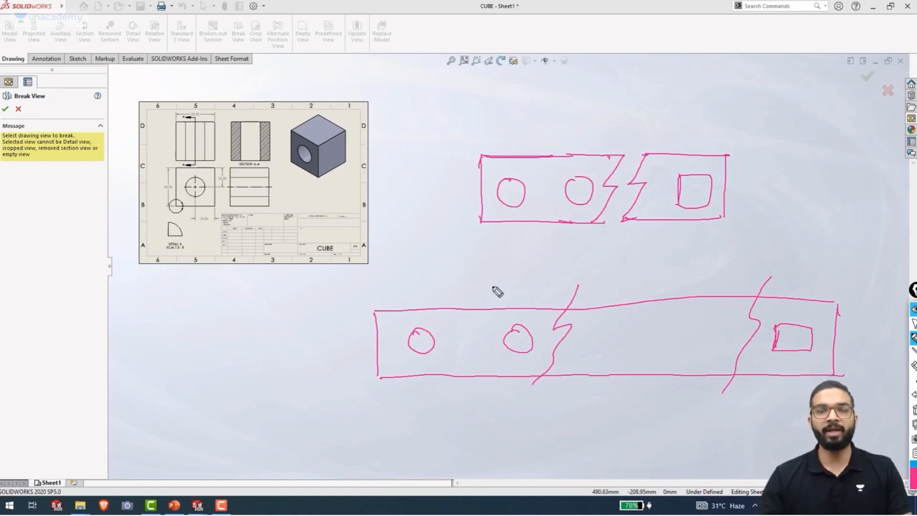
Ink a second pair of zigzag break lines between the two circles on both the long part and its shortened version
left_click_drag(466, 281, 440, 382)
mouse_move(521, 283)
left_mouse_down()
mouse_move(499, 331)
mouse_move(500, 409)
left_mouse_up()
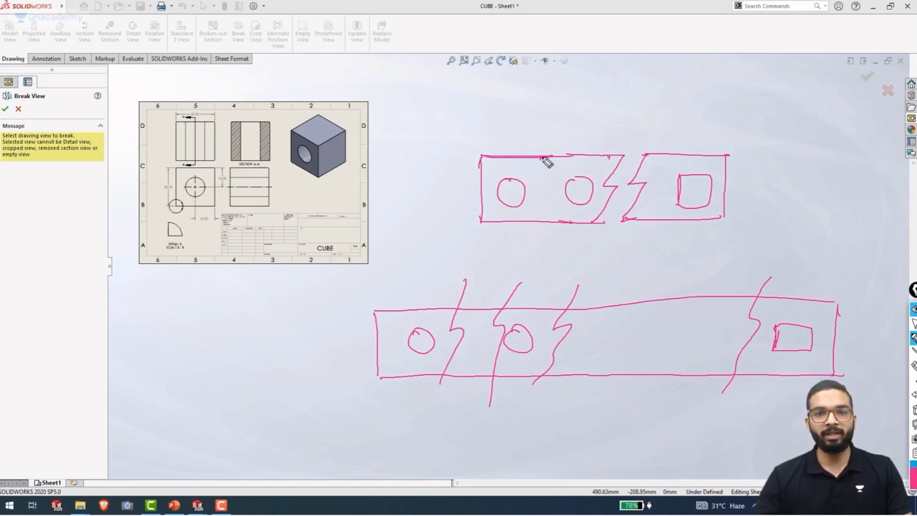
left_click_drag(543, 158, 524, 218)
left_click_drag(568, 157, 544, 223)
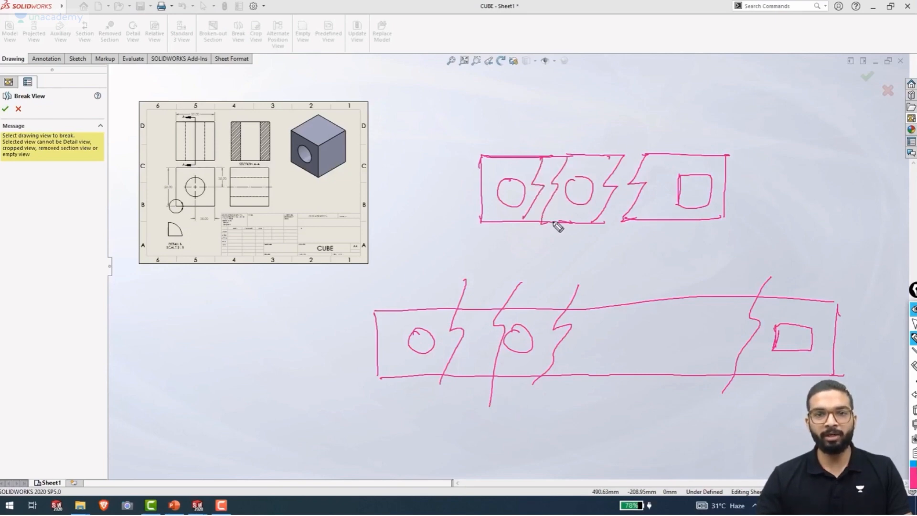
Try to erase the ink edge above the gap between the two circles of the shortened part
key("ctrl+shift+e")
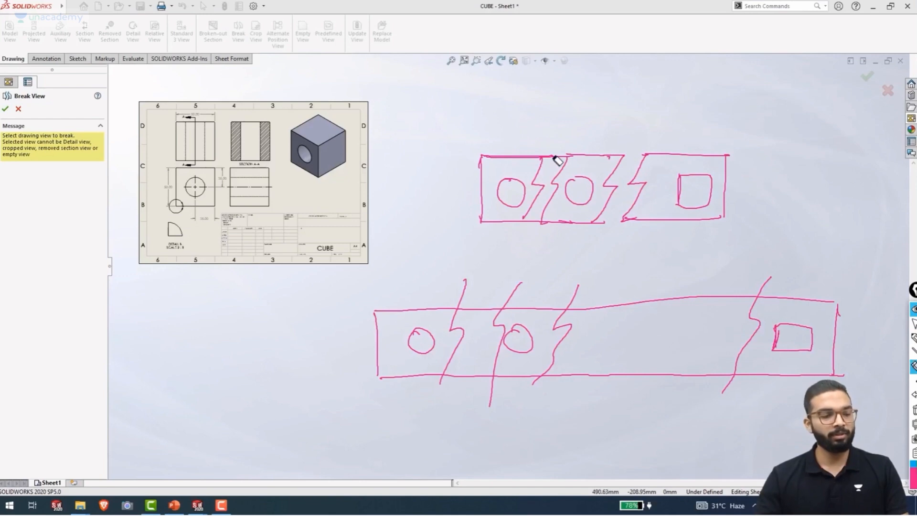
left_click(554, 157)
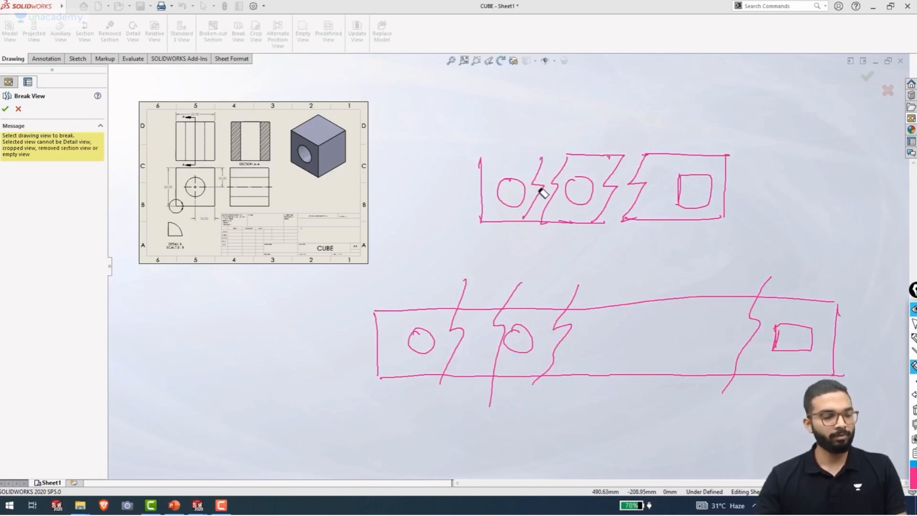
key("ctrl+z")
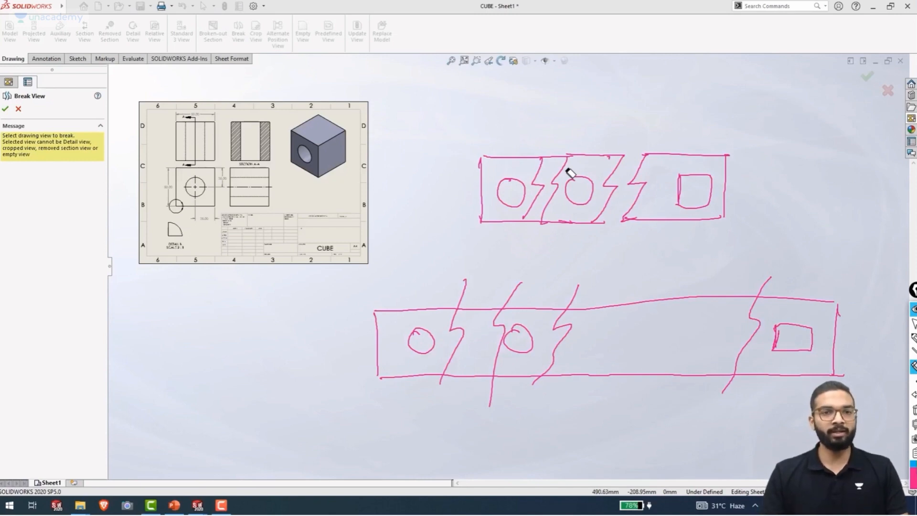
Clear all ink annotations, return to the normal cursor and fit the whole sheet in view
key("ctrl+shift+7")
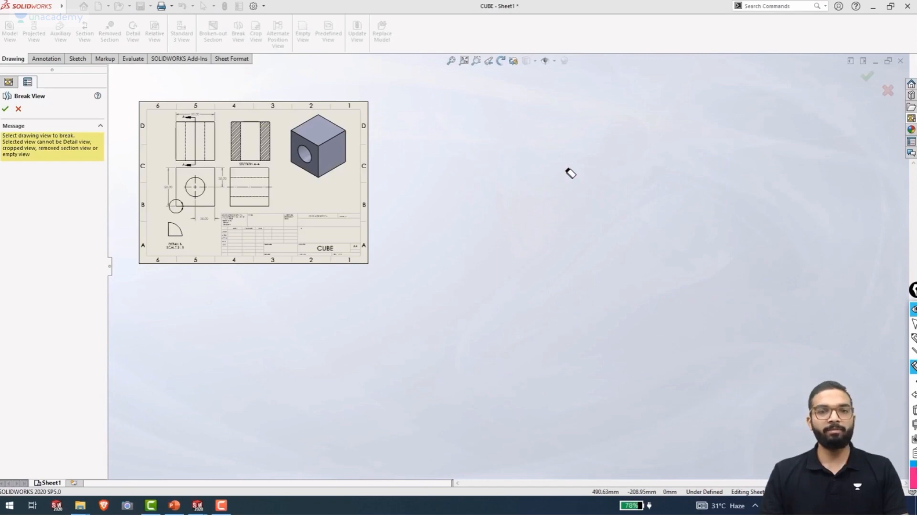
key("ctrl+shift+1")
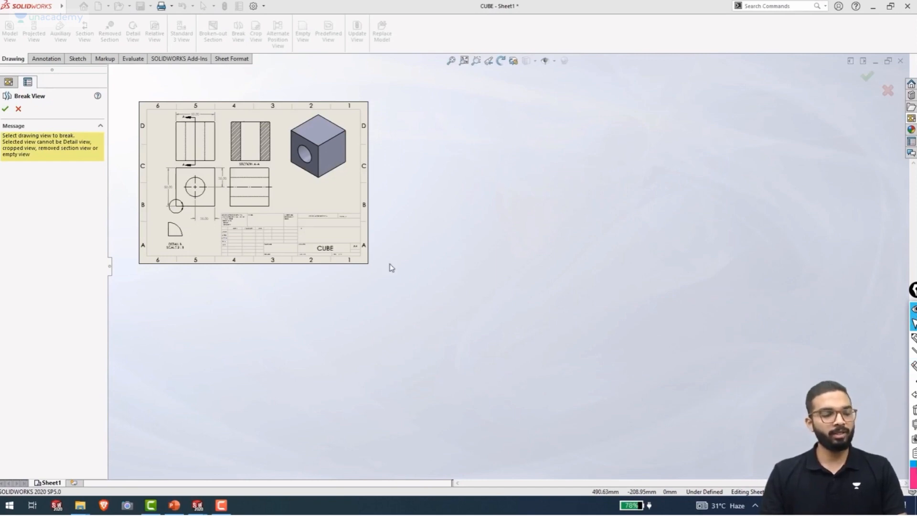
key("f")
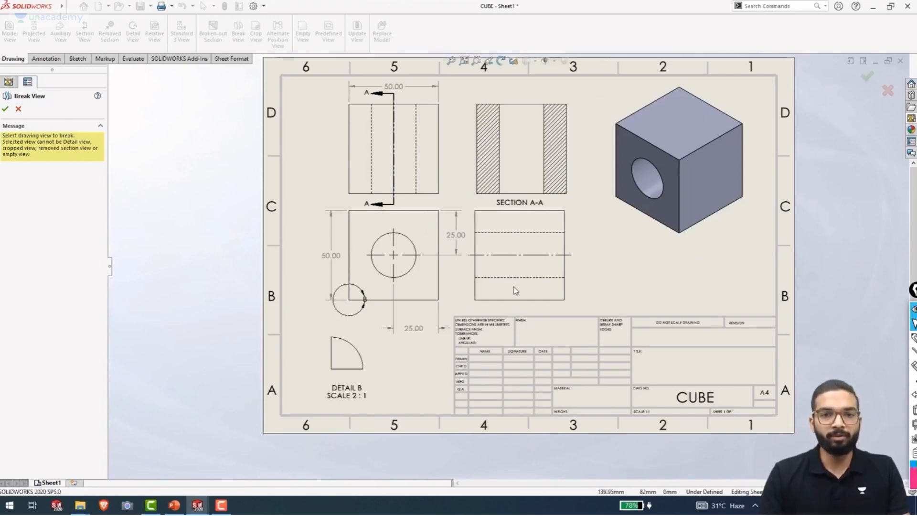
Break the projected side view beside the front view with two vertical zigzag break lines, one near each side edge
left_click(563, 310)
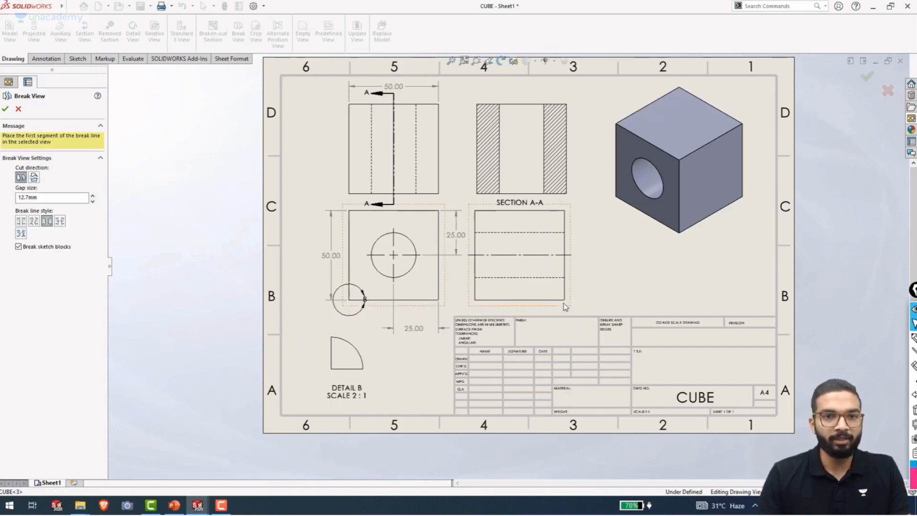
left_click(496, 293)
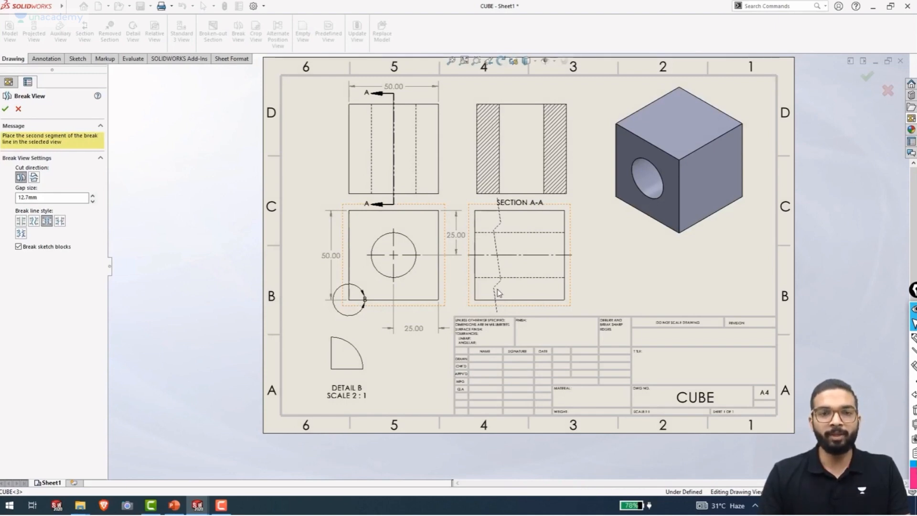
left_click(547, 293)
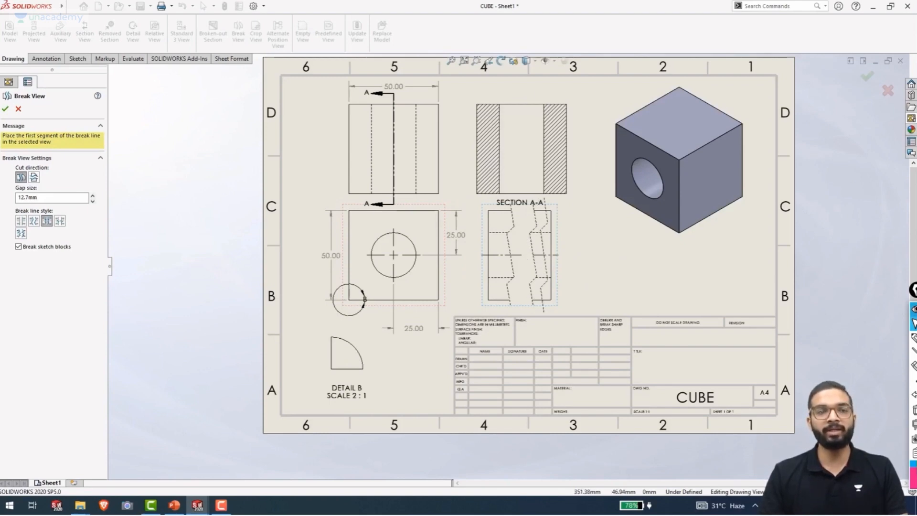
Set the break's gap size to 2 mm and finish the Break View command
double_click(41, 198)
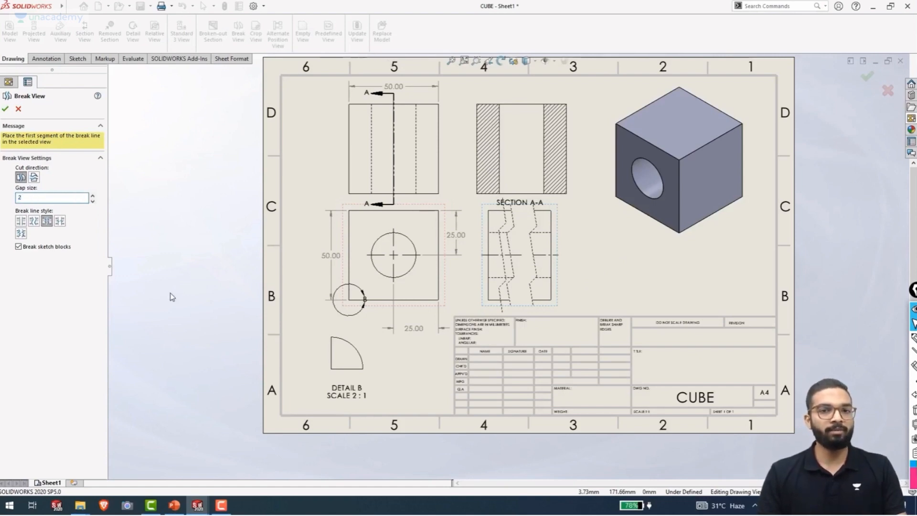
key("Return")
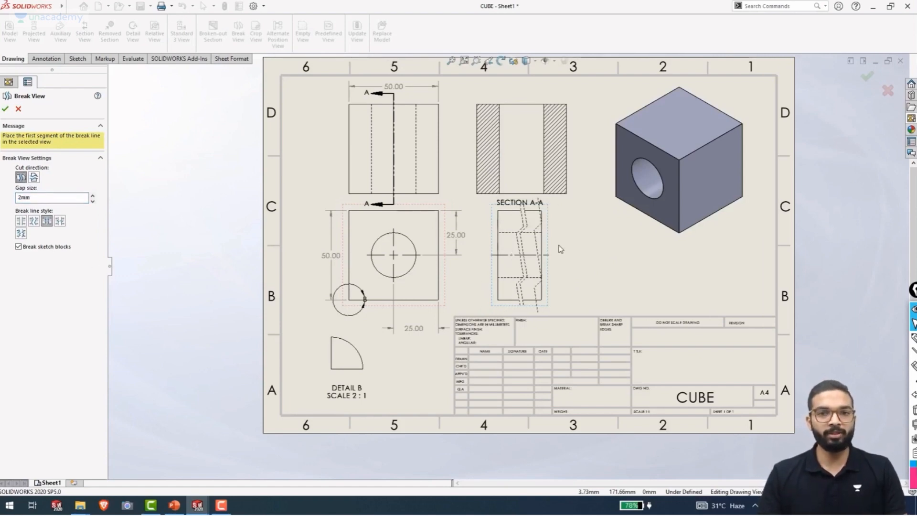
scroll(557, 250, "down", 2)
scroll(526, 257, "down", 1)
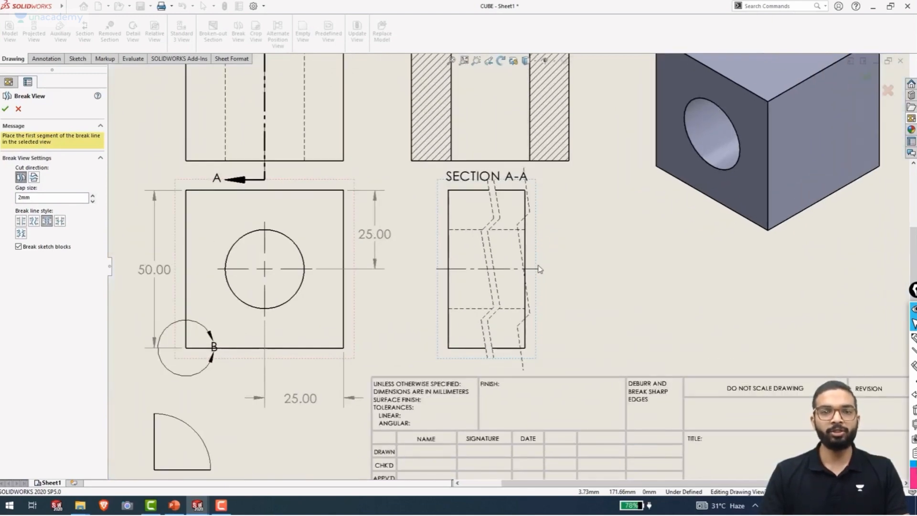
key("Escape")
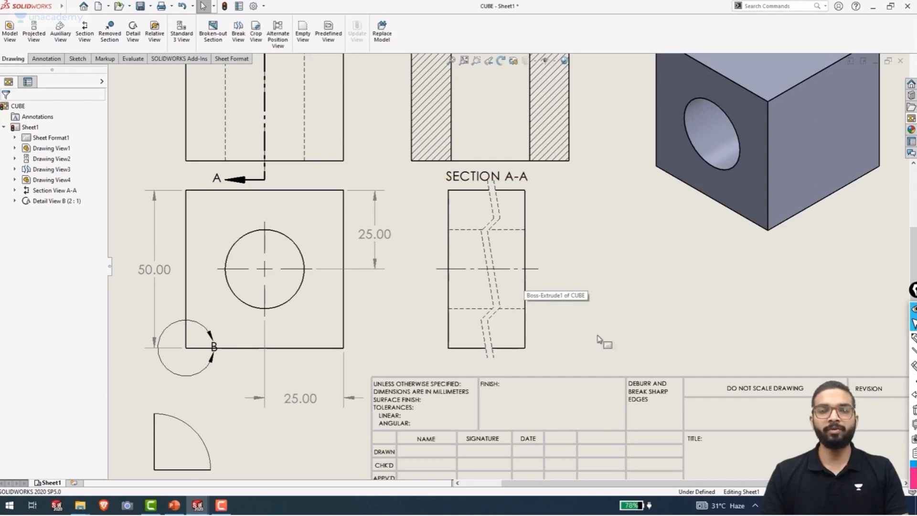
Open the cube part from the front drawing view
key("f")
scroll(554, 296, "up", 2)
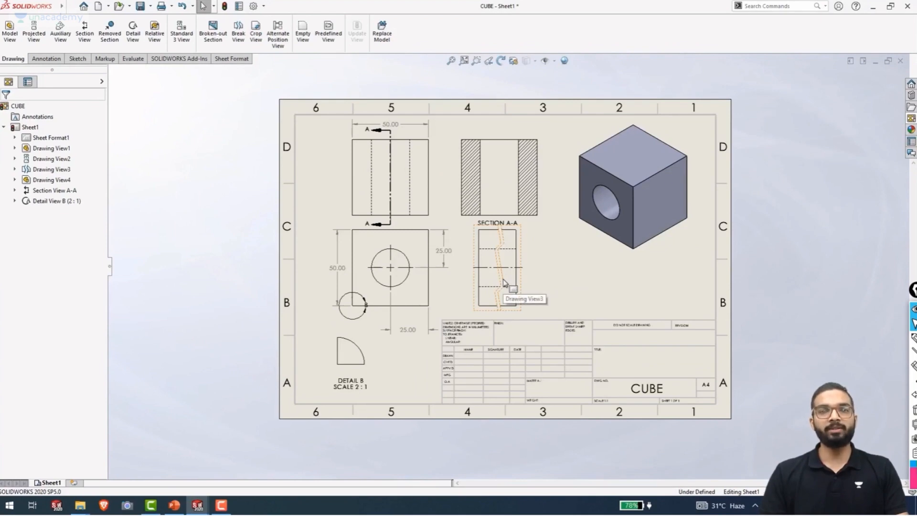
left_click(413, 229)
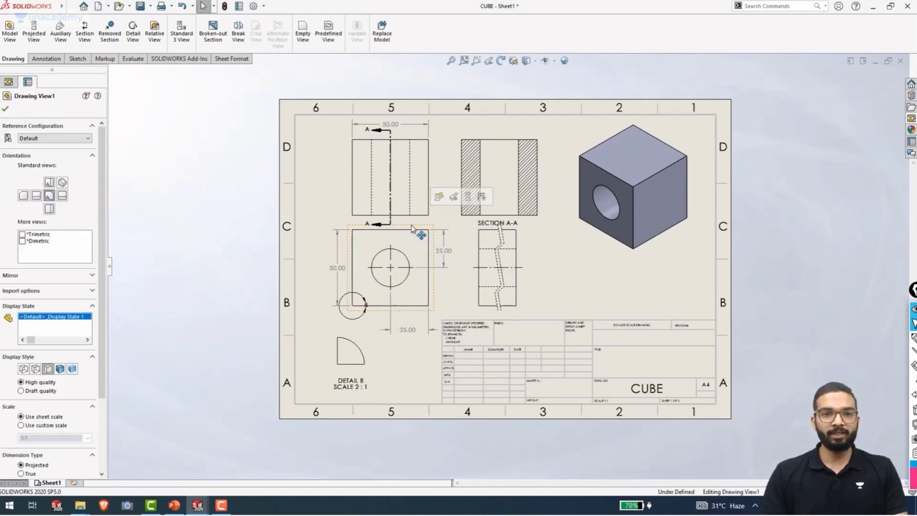
left_click(438, 197)
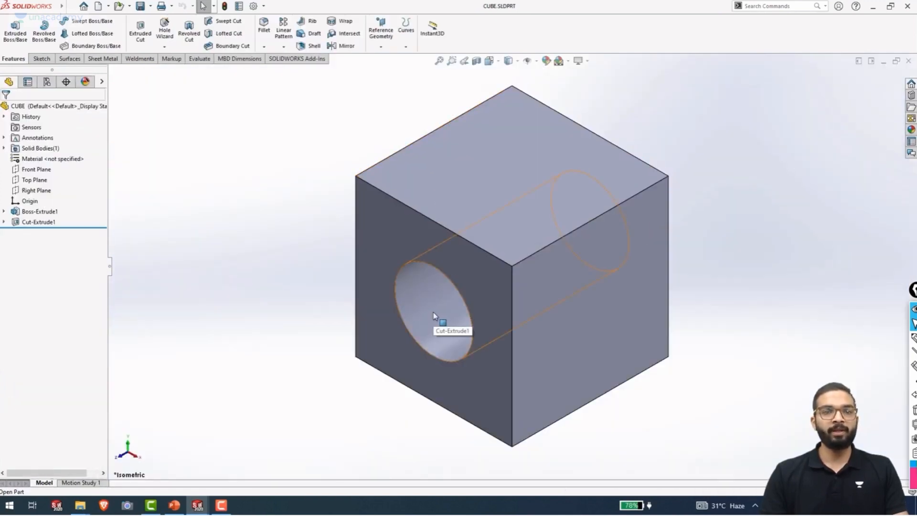
Set the through hole's diameter to 20 mm in the cube part, check the hole's edge and return to the drawing
left_click(434, 316)
scroll(433, 313, "up", 1)
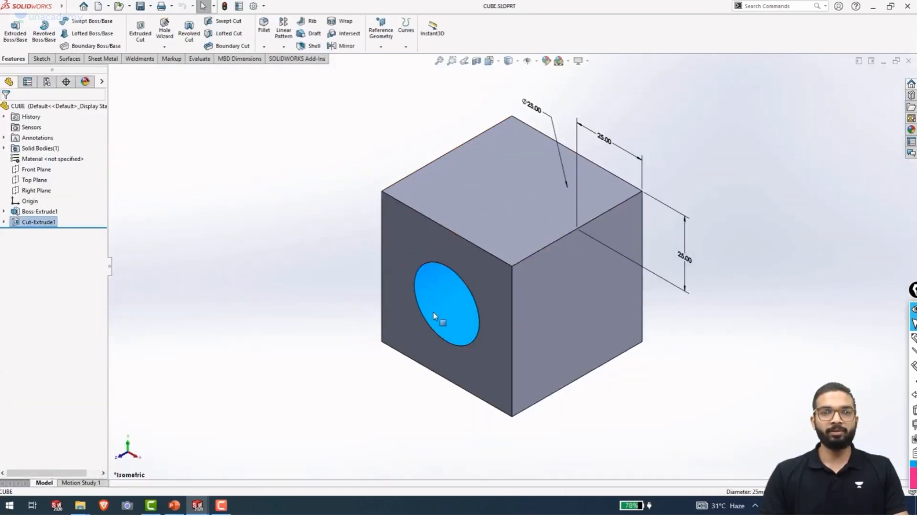
double_click(534, 107)
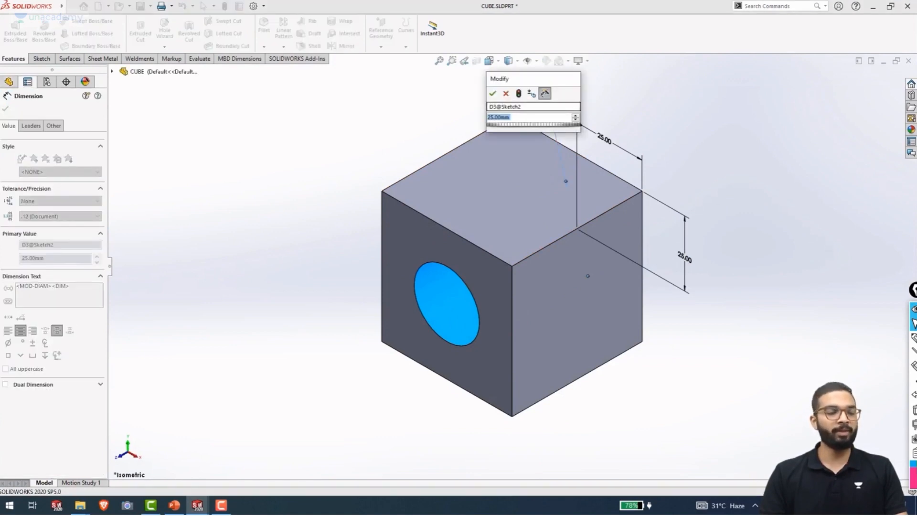
type("20")
key("Return")
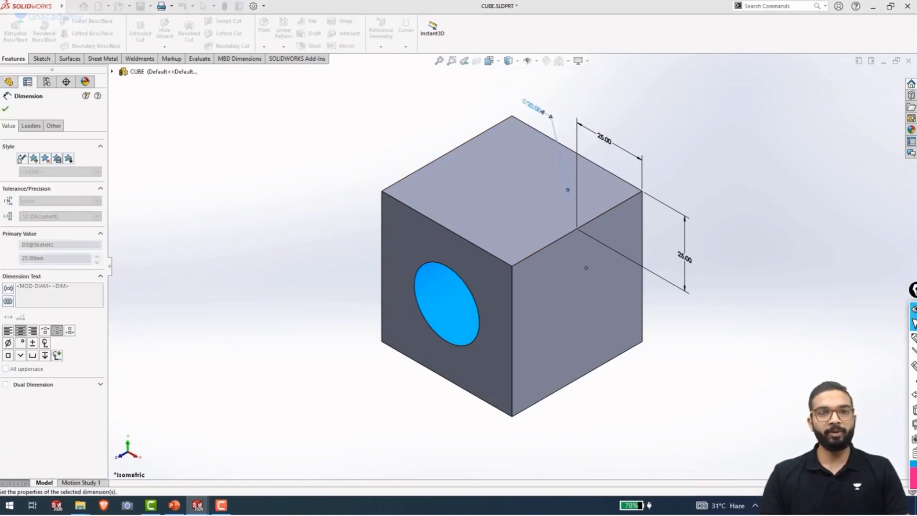
left_click(321, 162)
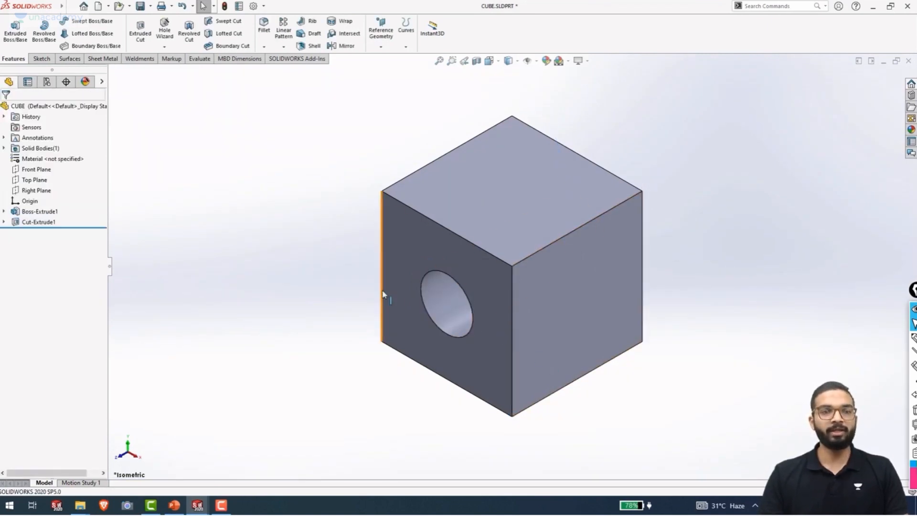
left_click(435, 325)
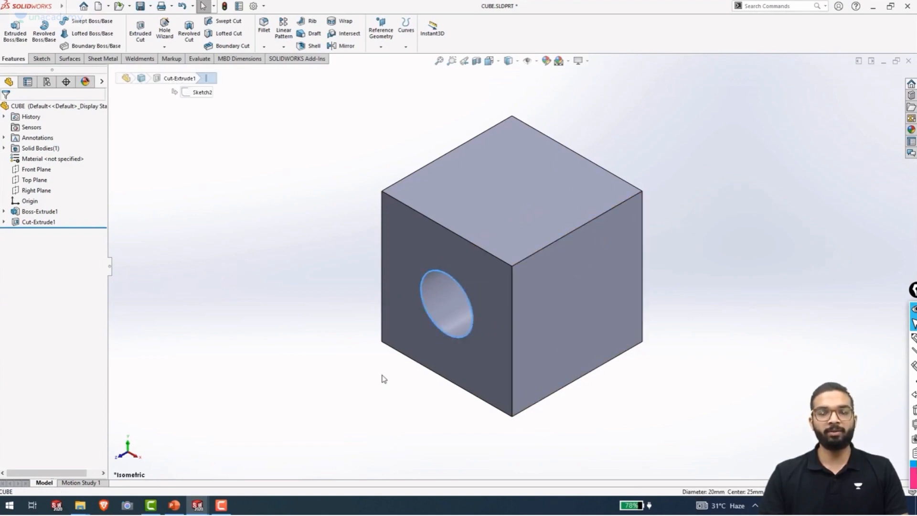
left_click(294, 293)
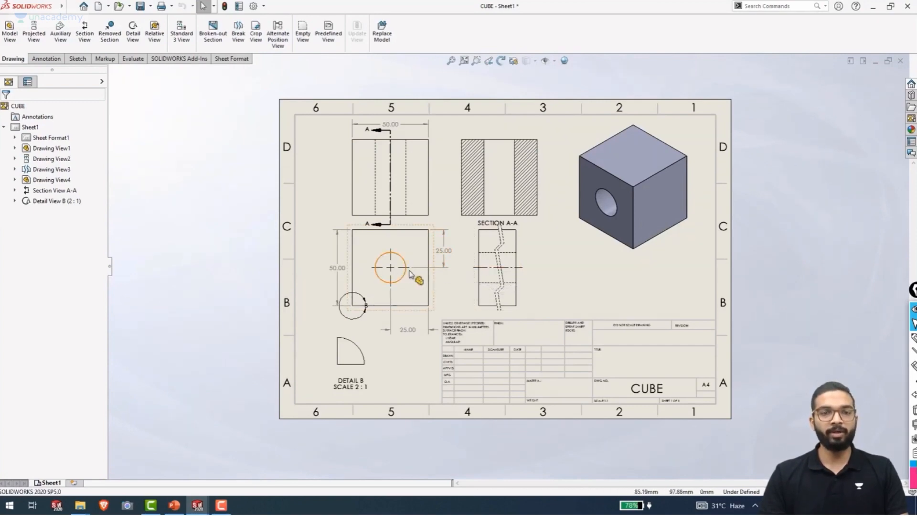
Dimension the hole's diameter in the front view, placing the value outside the view's lower corner beside the broken side view
right_click_drag(209, 306, 227, 135)
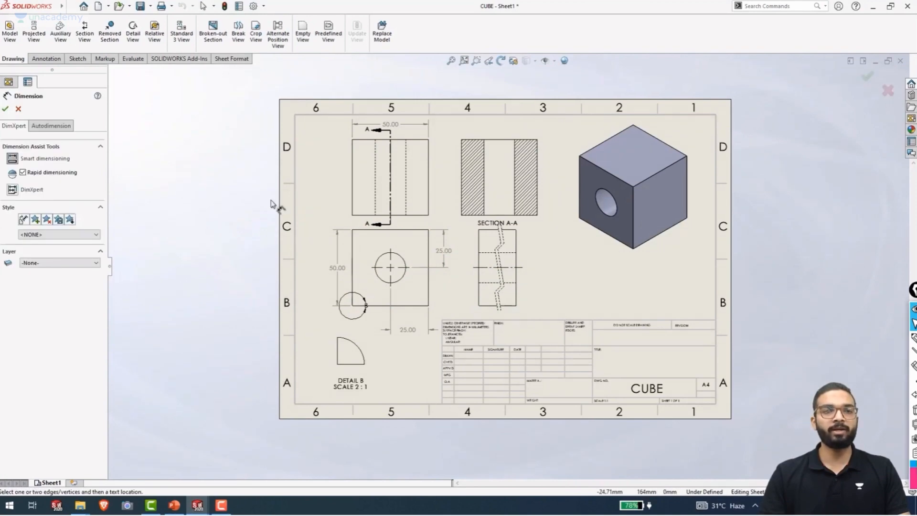
scroll(379, 250, "down", 3)
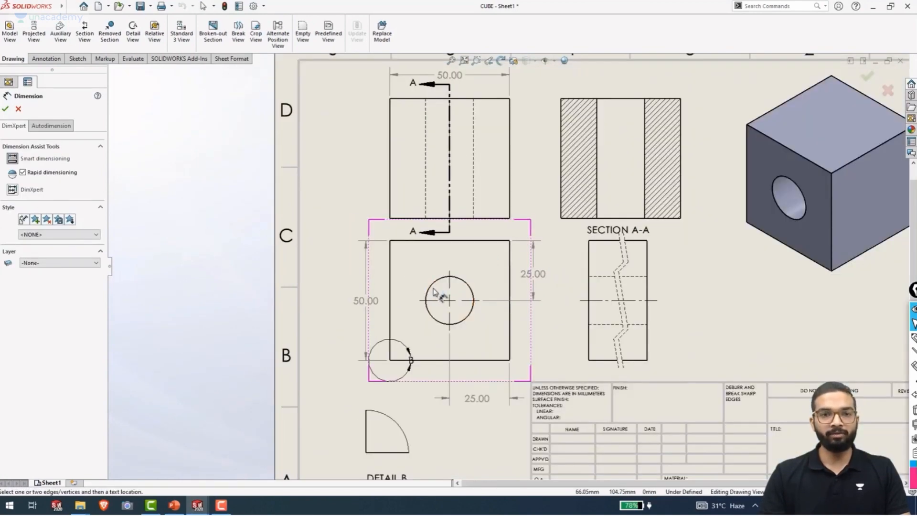
left_click(469, 317)
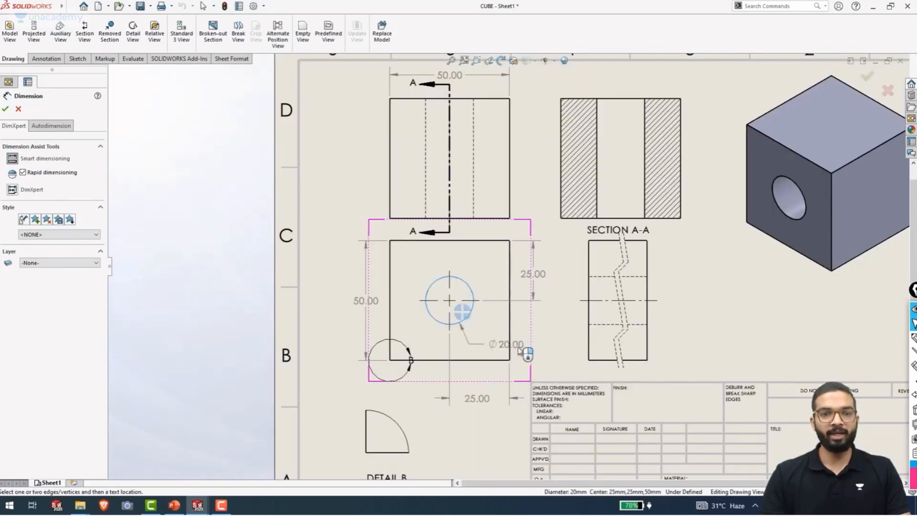
left_click(550, 348)
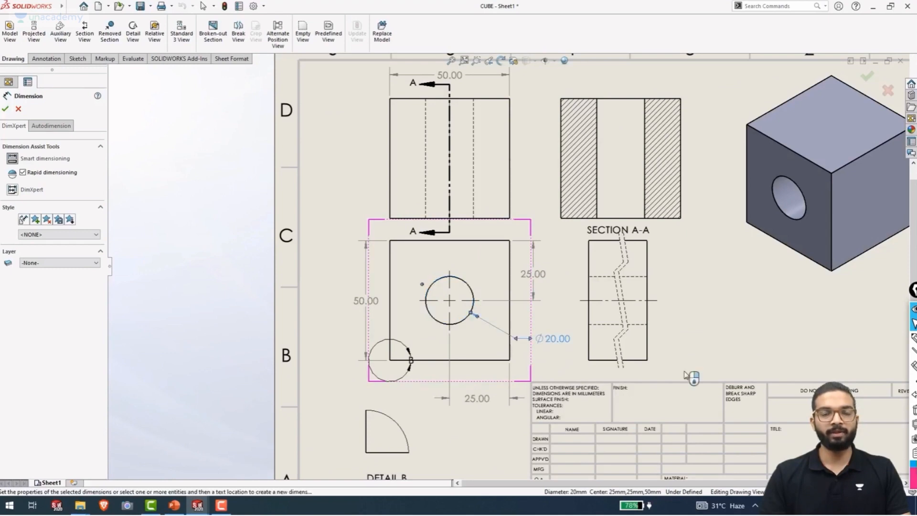
key("f")
key("Escape")
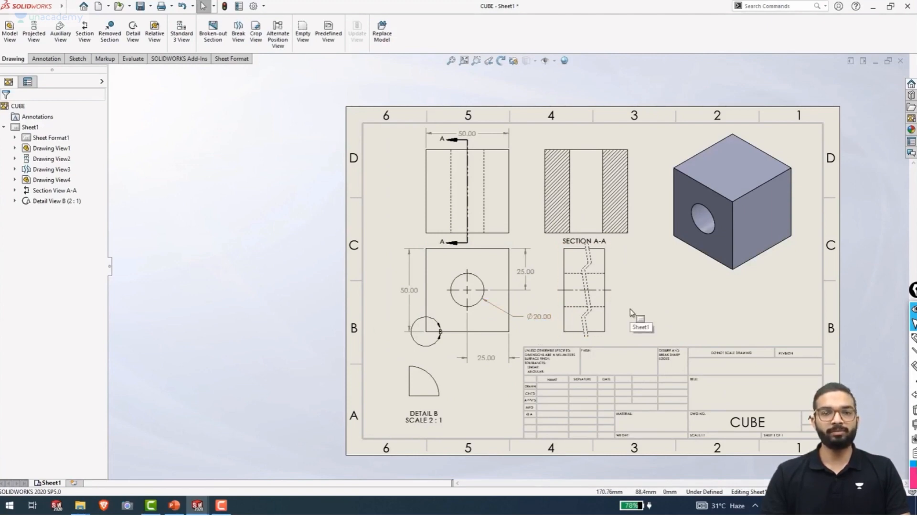
Open the cube part from the front view, set the hole's diameter to 15 mm, rebuild and return to the drawing
left_click(475, 253)
left_click(449, 305)
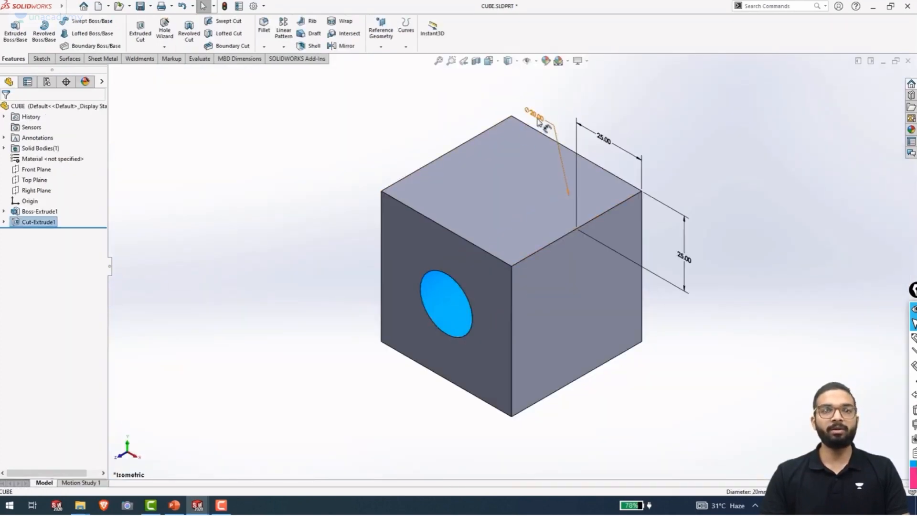
double_click(535, 117)
type("1")
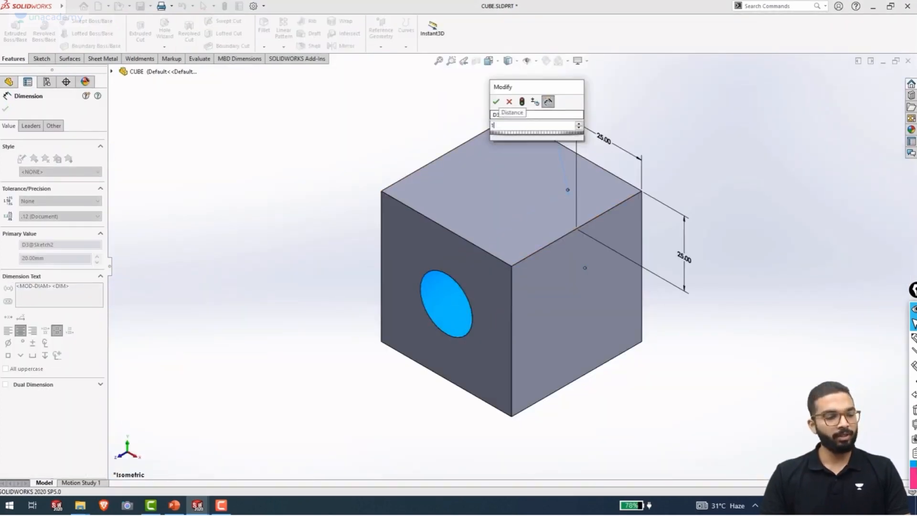
type("5")
key("Return")
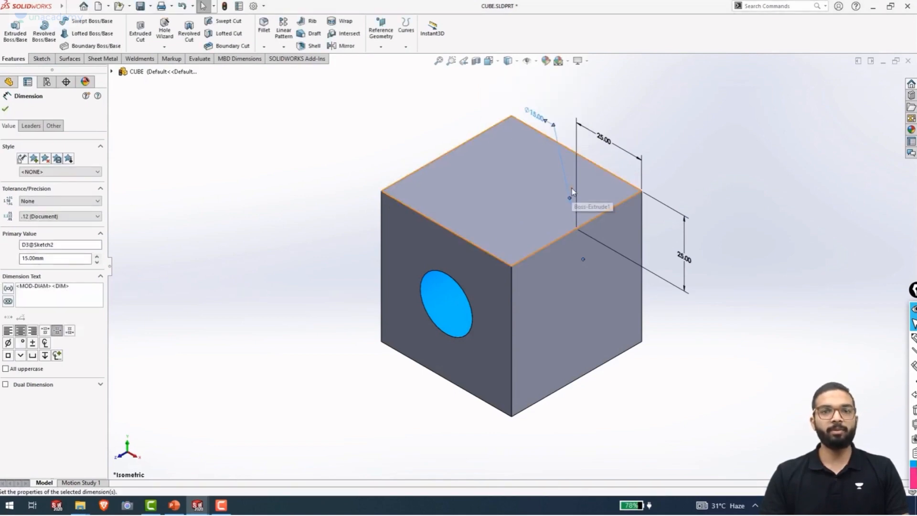
key("ctrl+b")
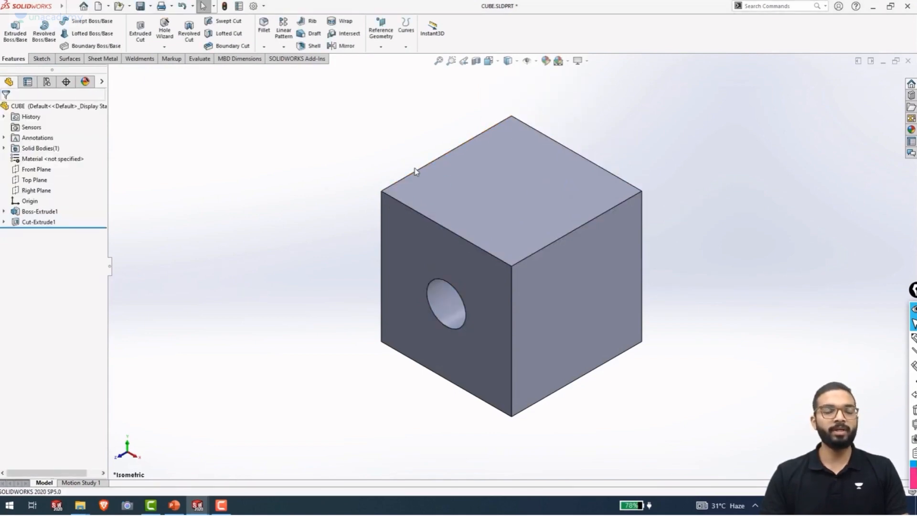
key("ctrl+Tab")
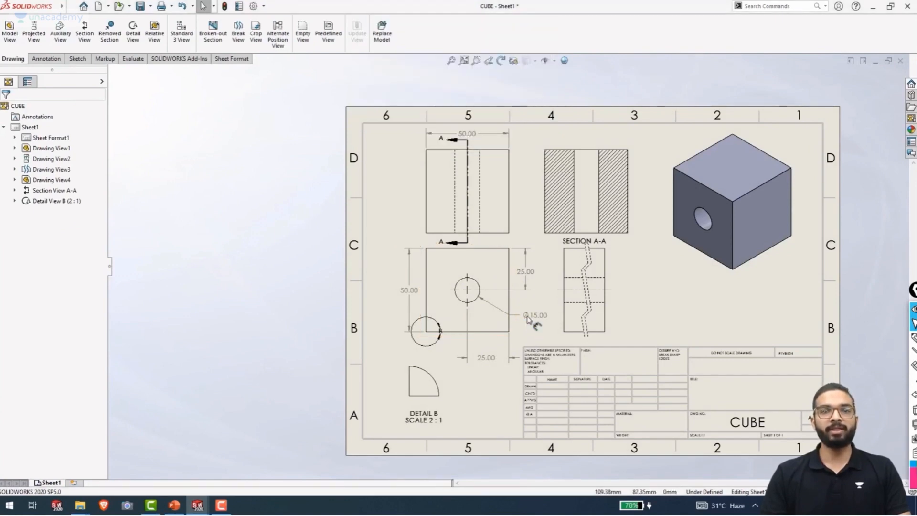
scroll(528, 319, "down", 3)
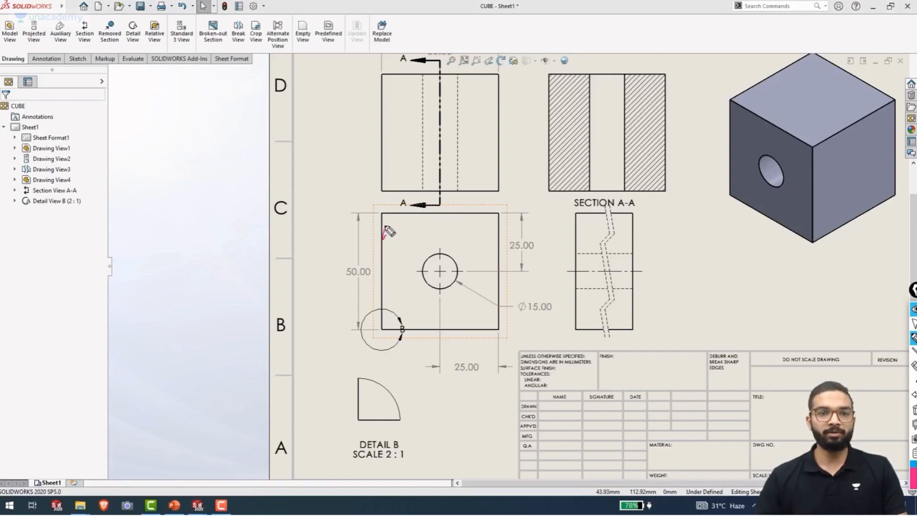
mouse_move(389, 231)
left_mouse_down()
mouse_move(398, 236)
mouse_move(381, 213)
left_mouse_up()
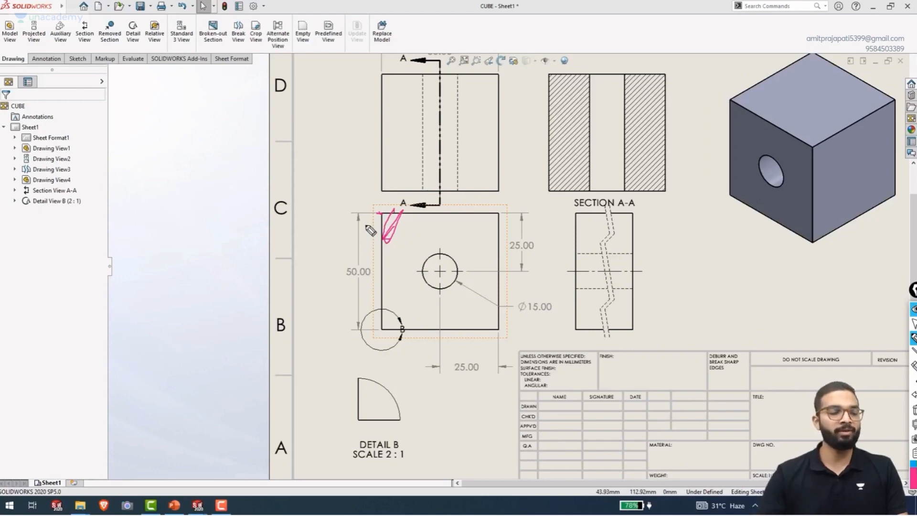
key("ctrl+shift+7")
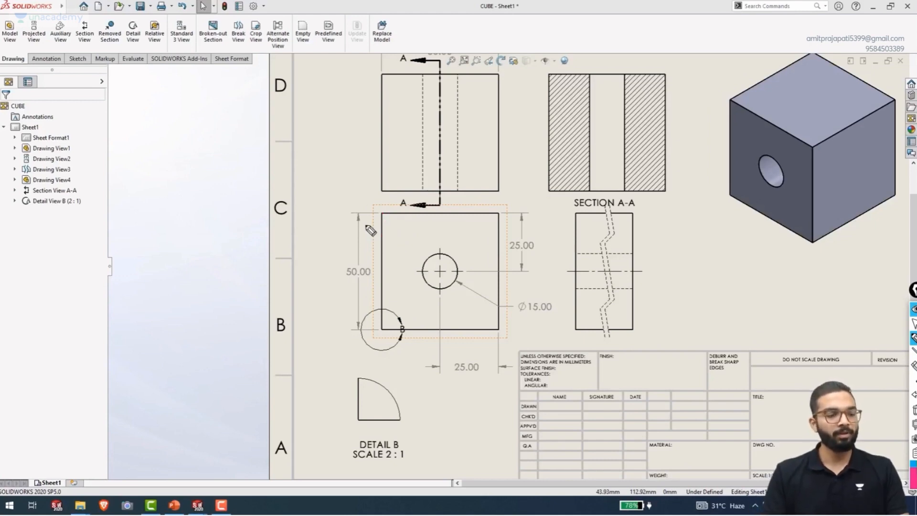
key("ctrl+shift+2")
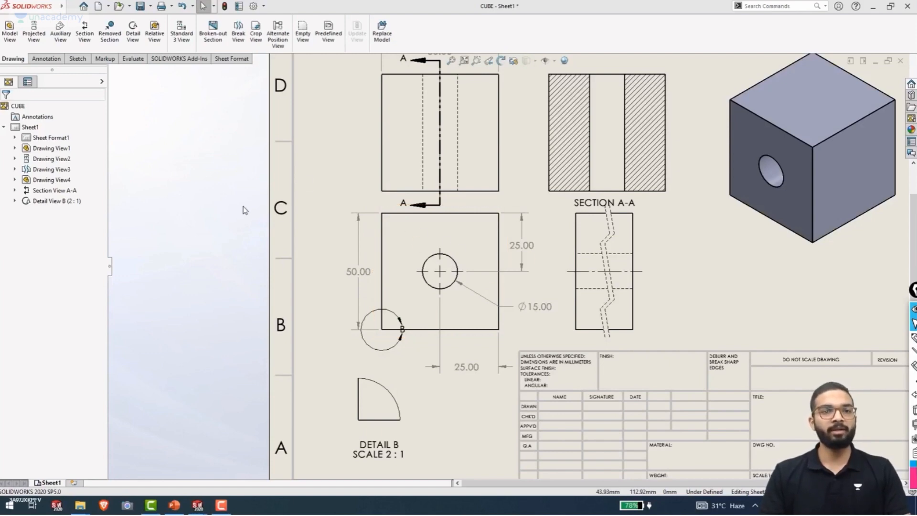
Switch to the cube part and chamfer the two opposite top edges parallel to the hole with 5 mm at 45 degrees
key("ctrl+Tab")
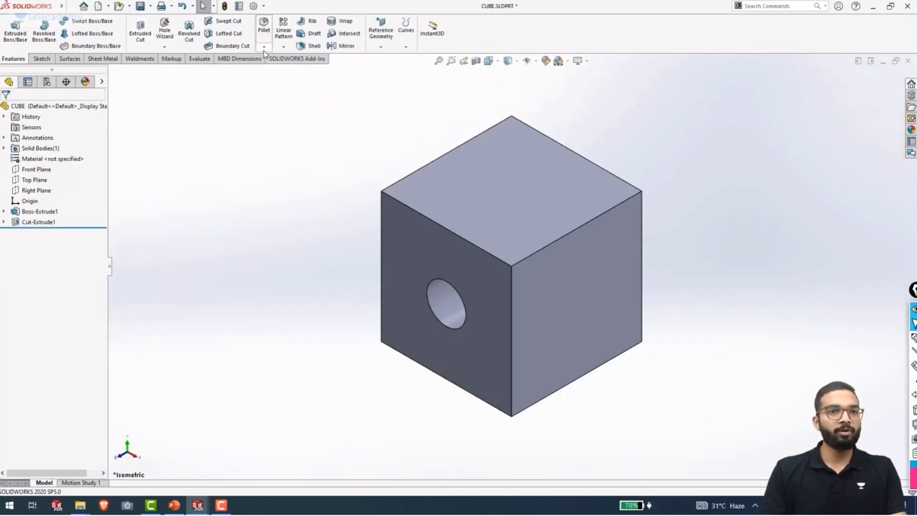
left_click(266, 48)
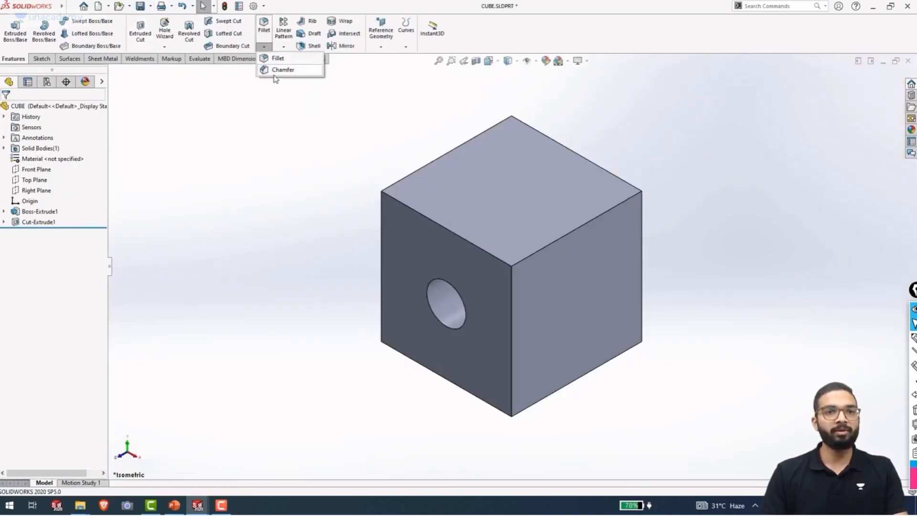
left_click(277, 70)
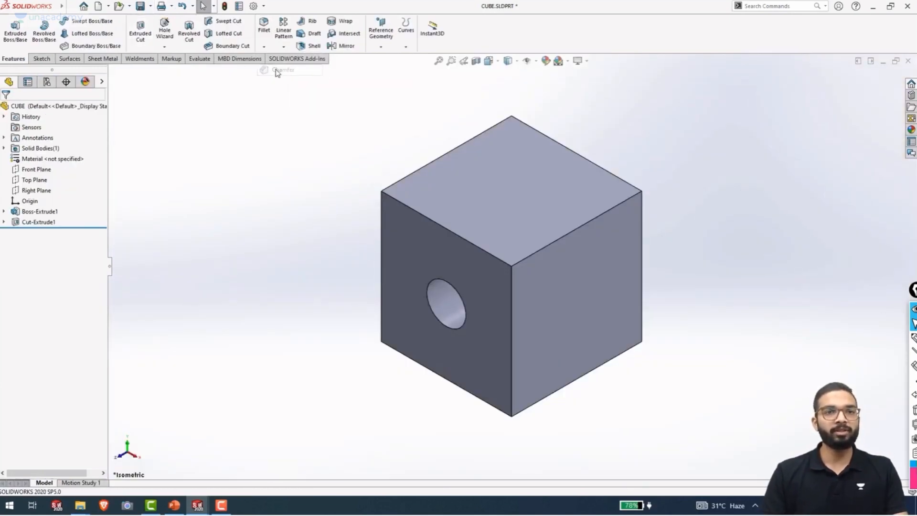
left_click(411, 177)
double_click(41, 302)
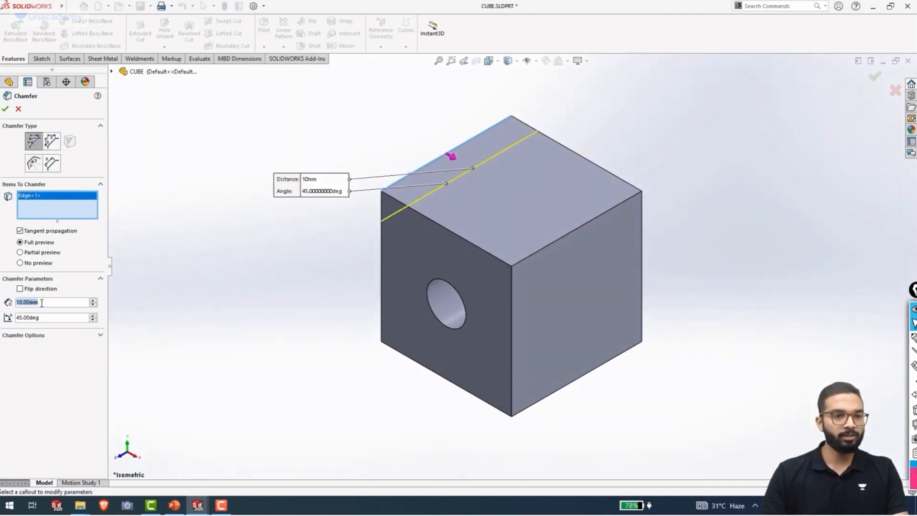
type("5")
key("Return")
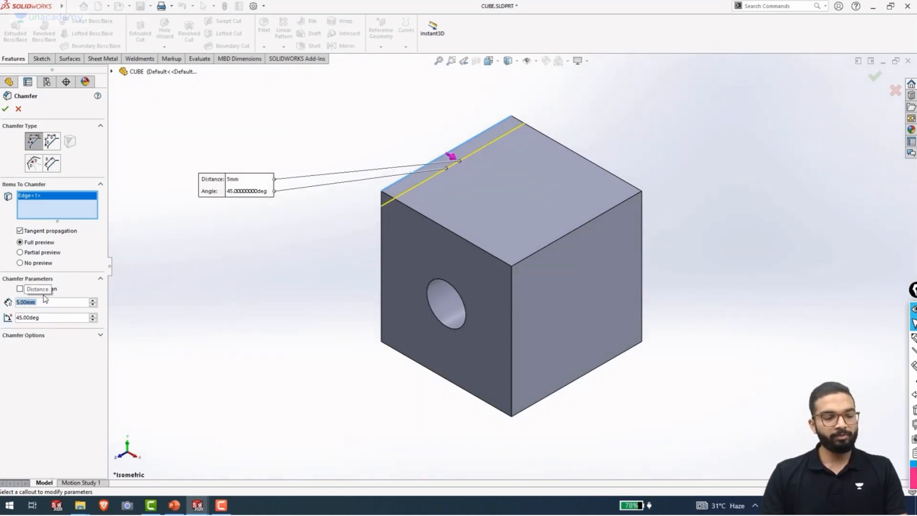
left_click(522, 264)
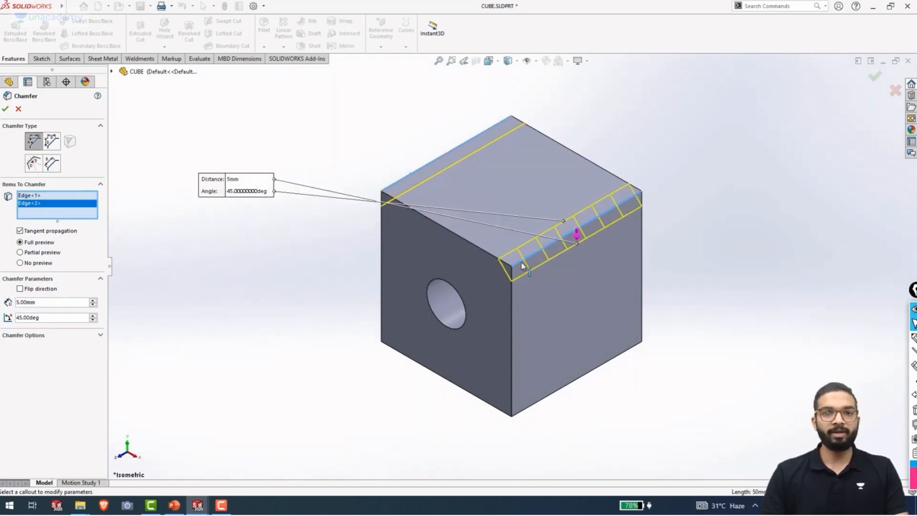
left_click(5, 109)
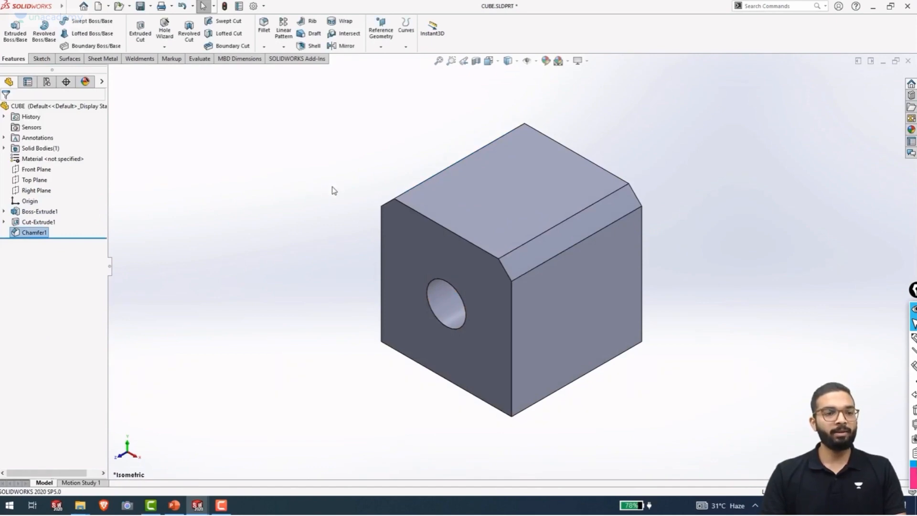
Return to the drawing to update its views with the chamfers, and inspect the front view and the whole sheet
key("ctrl+Tab")
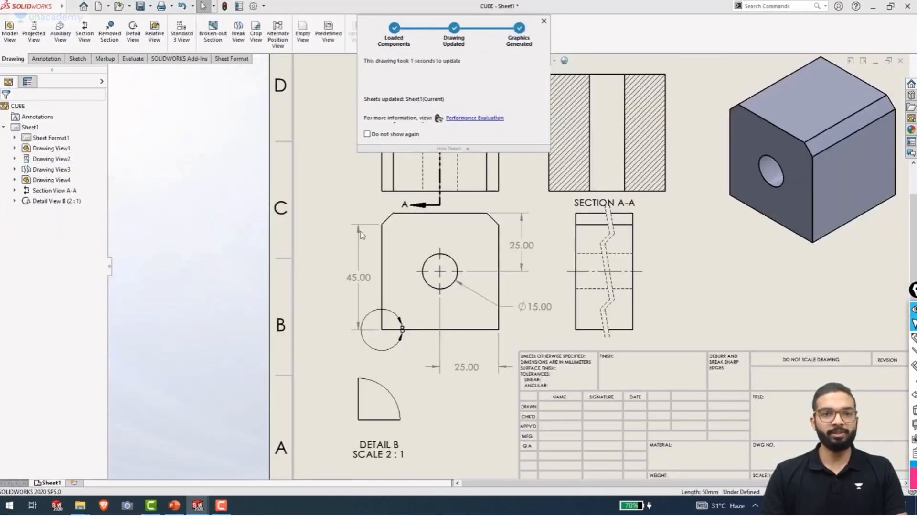
scroll(377, 251, "down", 3)
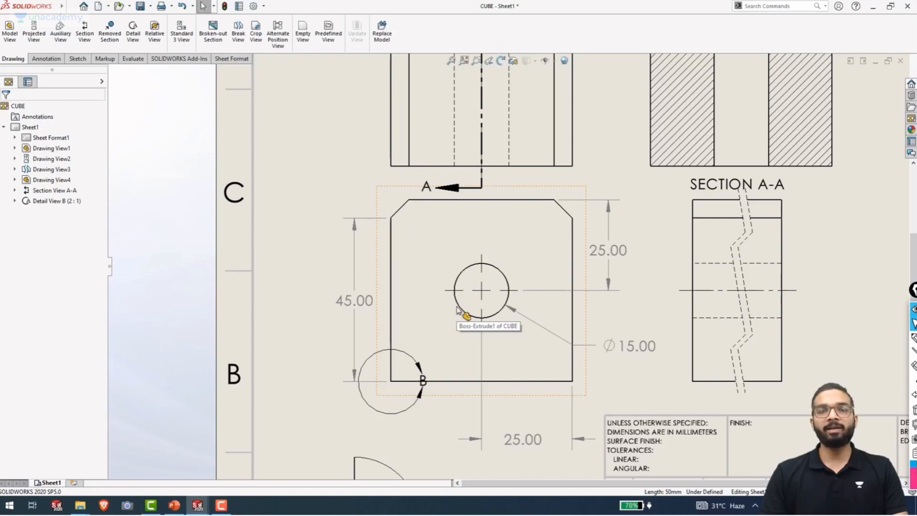
key("f")
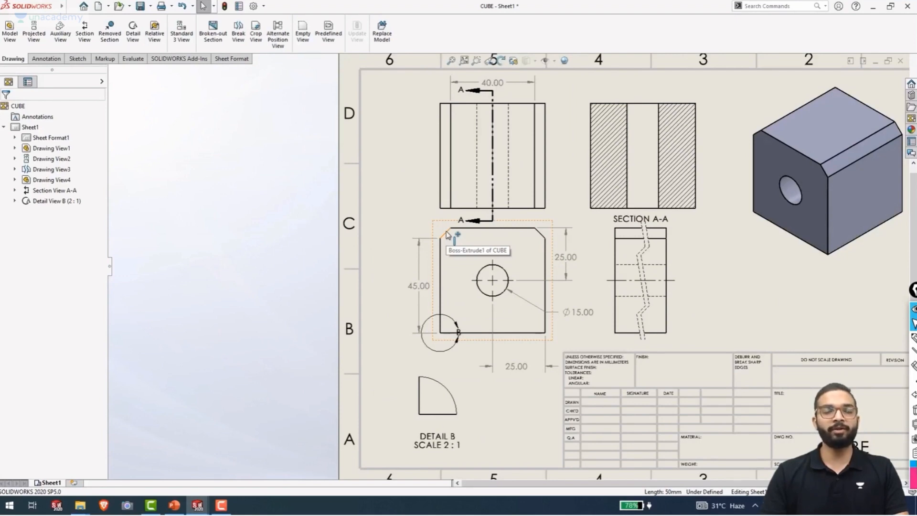
key("f")
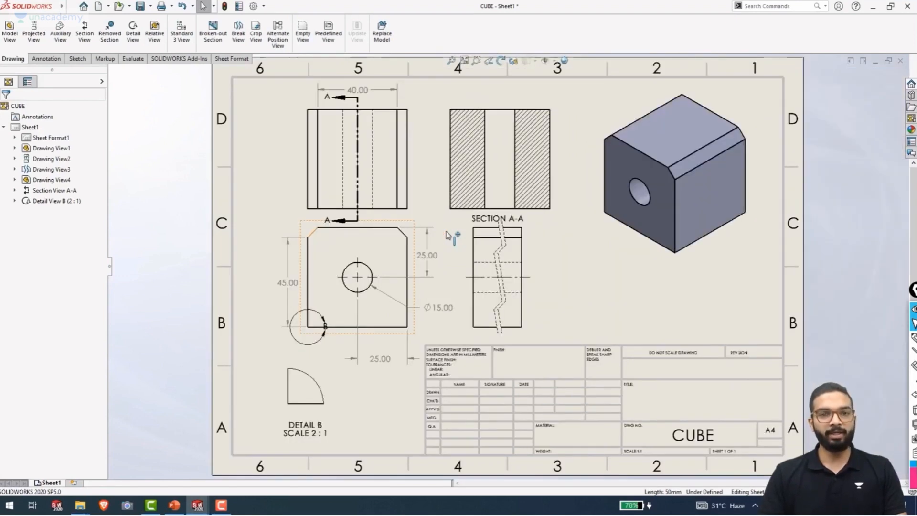